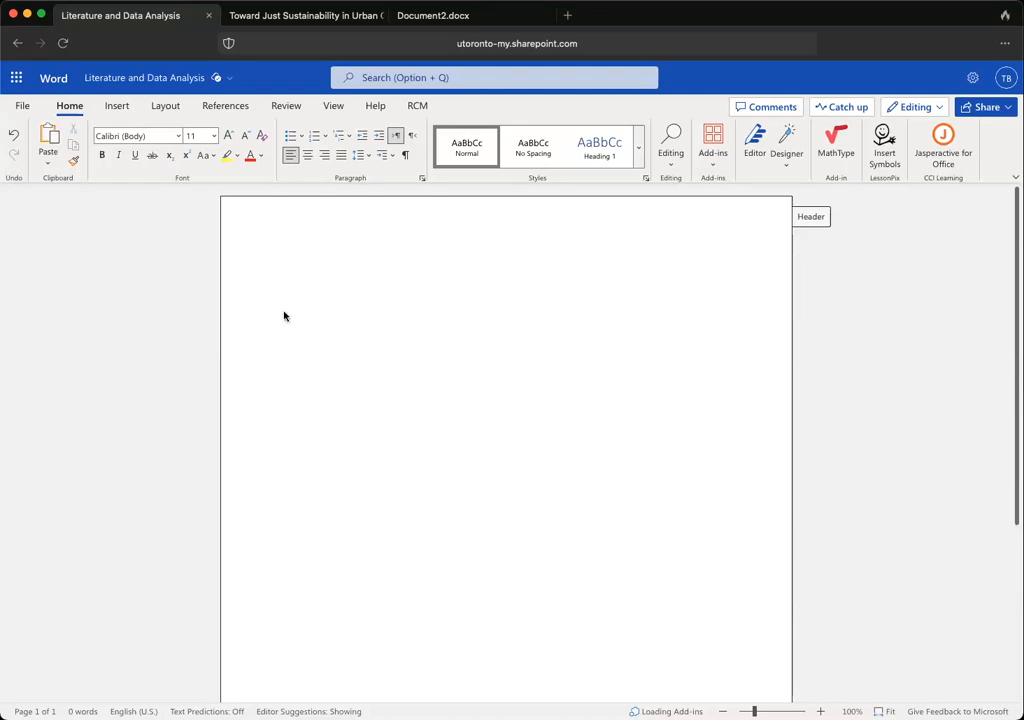
Switch to the Toward Just Sustainability article and examine the title, abstract and keywords on its first page.
{"action": "left_click", "coordinate": [322, 20]}
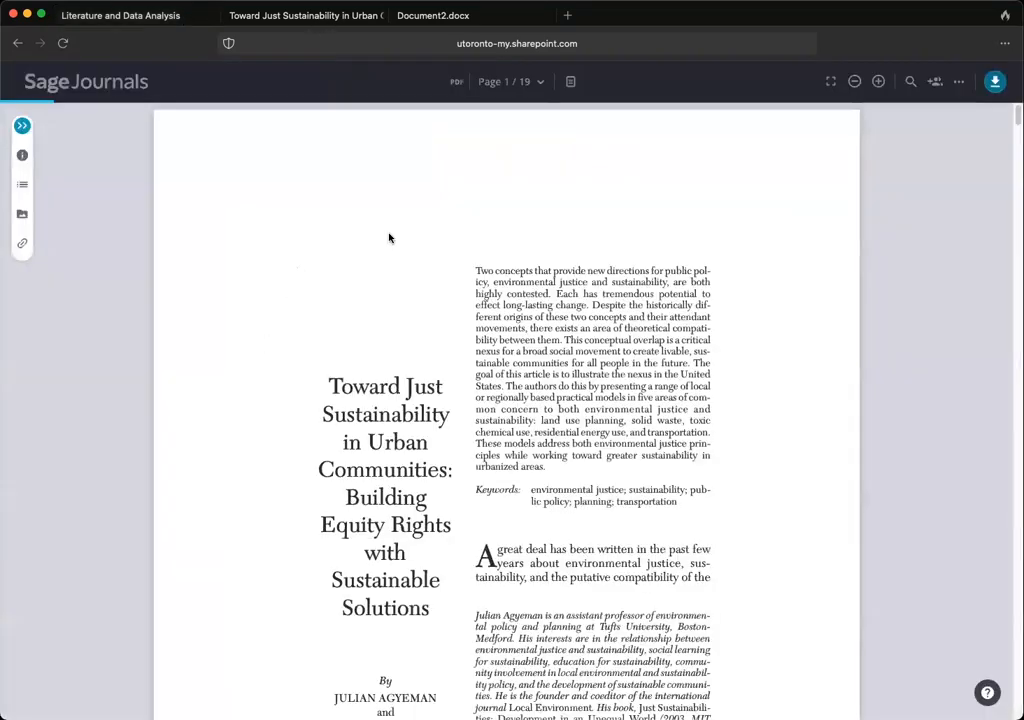
{"action": "scroll", "coordinate": [567, 416], "scroll_direction": "down", "scroll_amount": 4}
{"action": "scroll", "coordinate": [567, 416], "scroll_direction": "up", "scroll_amount": 1}
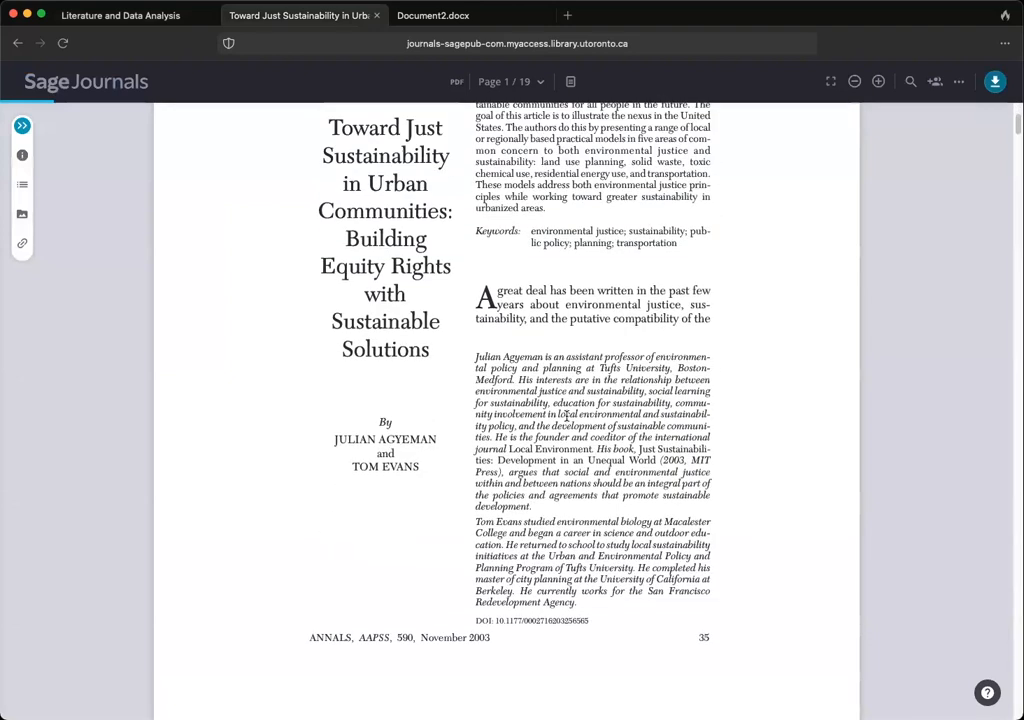
{"action": "scroll", "coordinate": [567, 416], "scroll_direction": "up", "scroll_amount": 1}
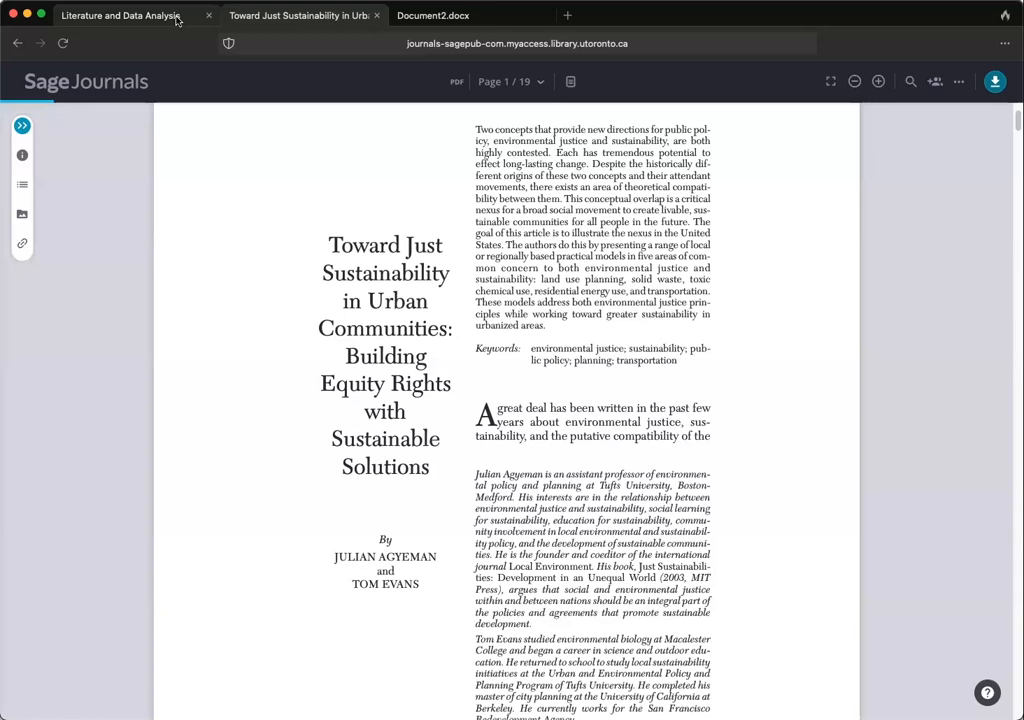
{"action": "left_click", "coordinate": [120, 15]}
{"action": "left_click", "coordinate": [299, 302]}
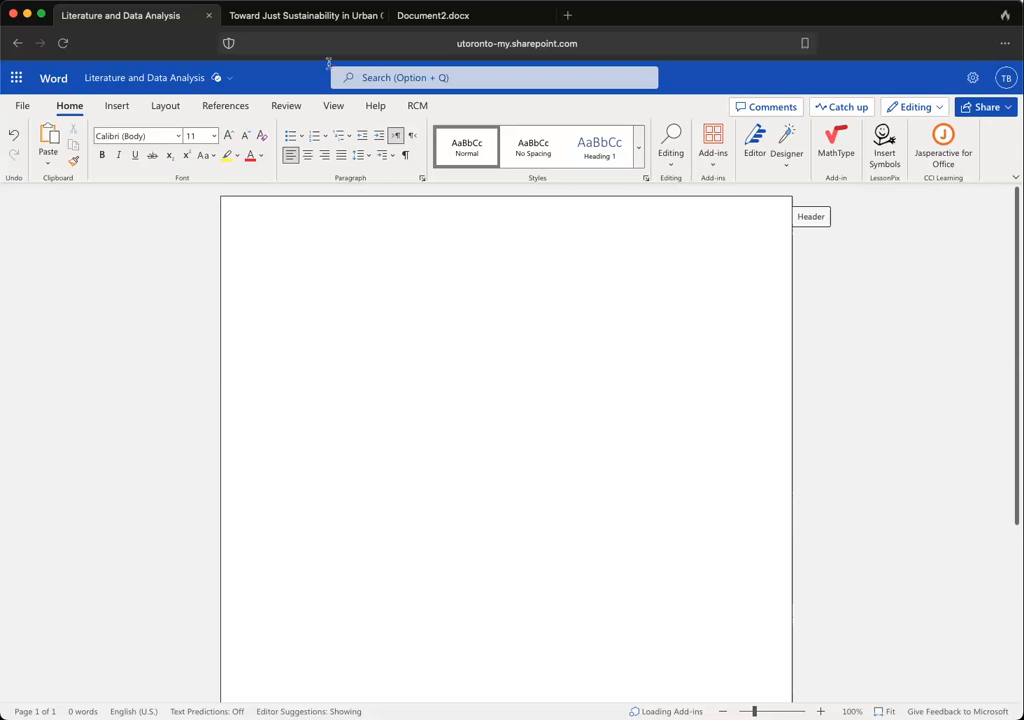
{"action": "left_click", "coordinate": [334, 18]}
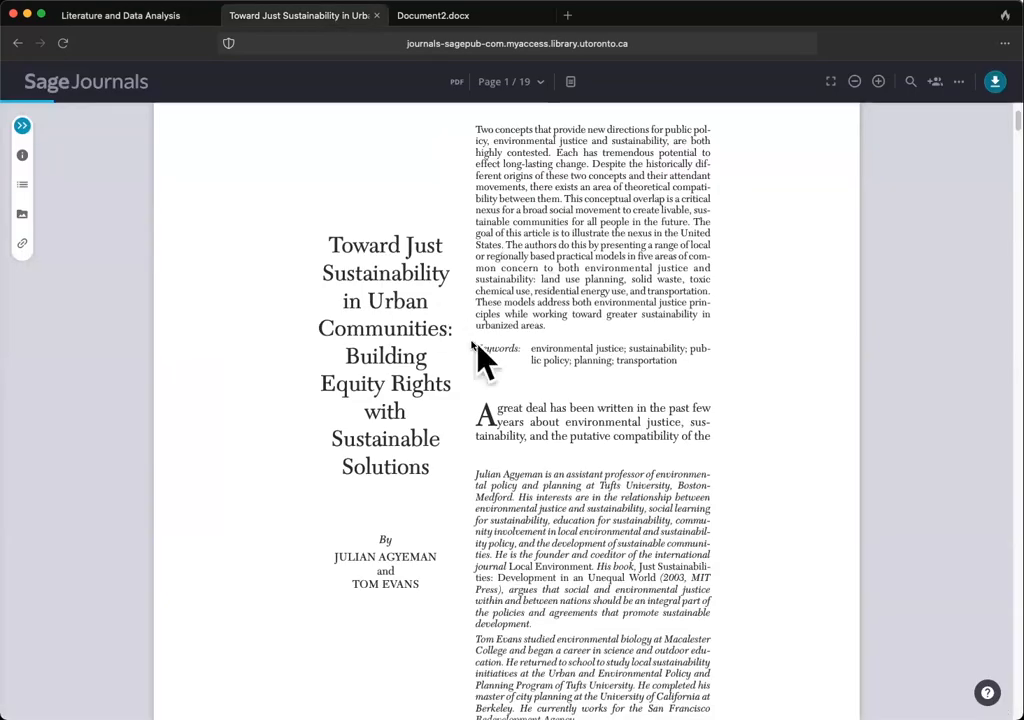
{"action": "scroll", "coordinate": [502, 345], "scroll_direction": "up", "scroll_amount": 1}
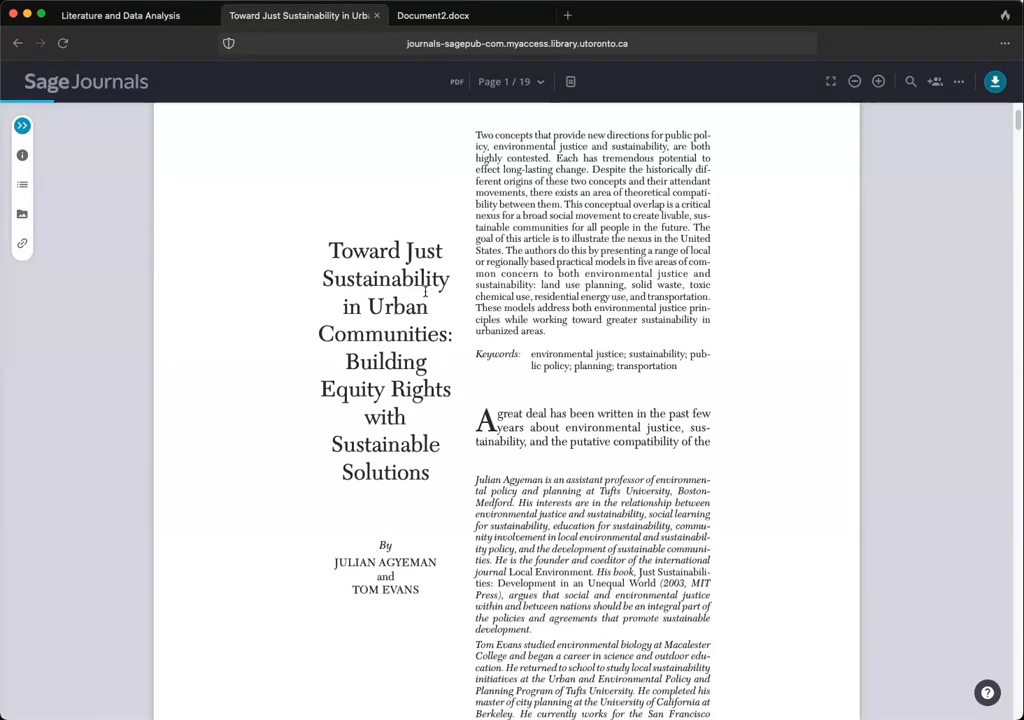
{"action": "scroll", "coordinate": [513, 371], "scroll_direction": "down", "scroll_amount": 1}
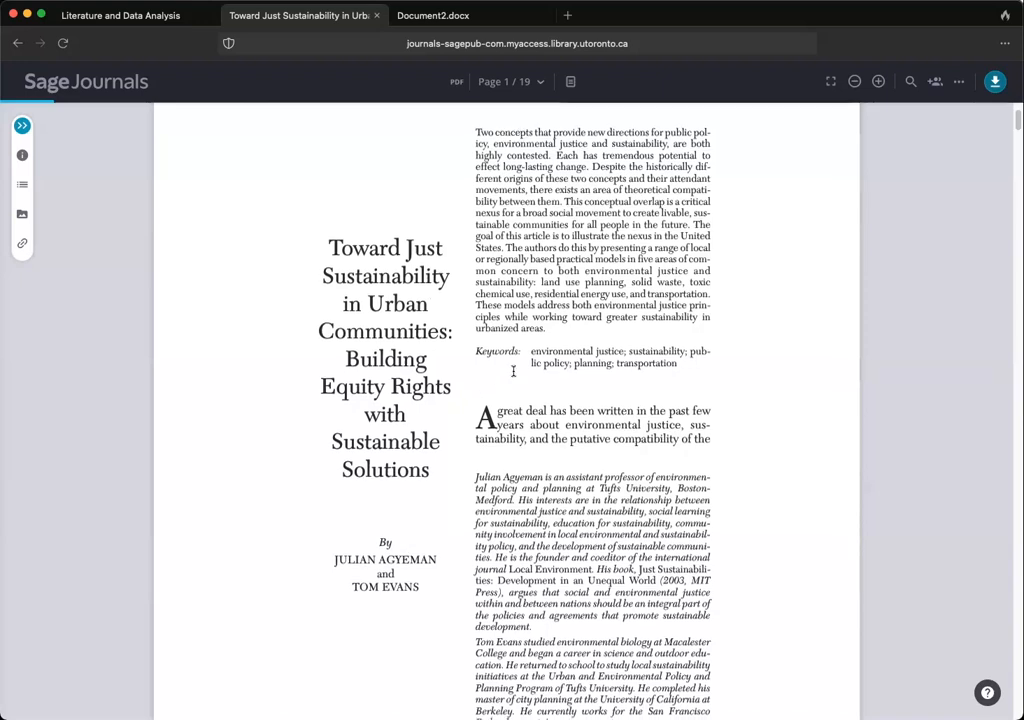
{"action": "scroll", "coordinate": [513, 371], "scroll_direction": "down", "scroll_amount": 3}
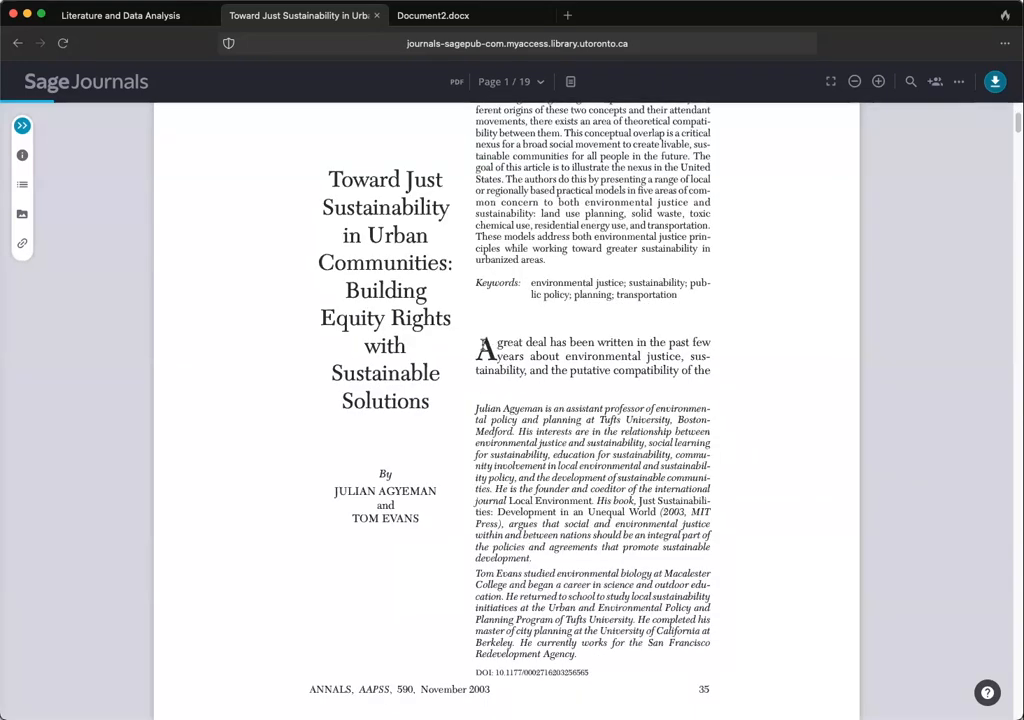
Read the article's introduction and the opening of the "Sustainability and Environmental Justice in Theory" section for a passage defining environmental justice.
{"action": "left_click_drag", "start_coordinate": [494, 345], "coordinate": [712, 370]}
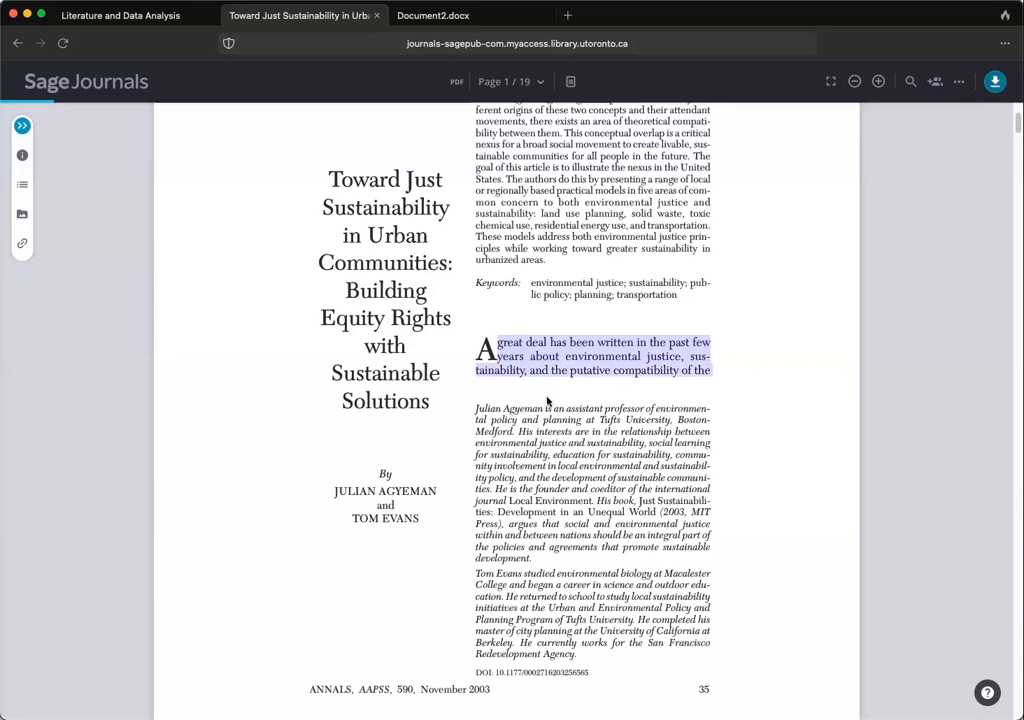
{"action": "scroll", "coordinate": [547, 402], "scroll_direction": "down", "scroll_amount": 5}
{"action": "scroll", "coordinate": [541, 402], "scroll_direction": "down", "scroll_amount": 5}
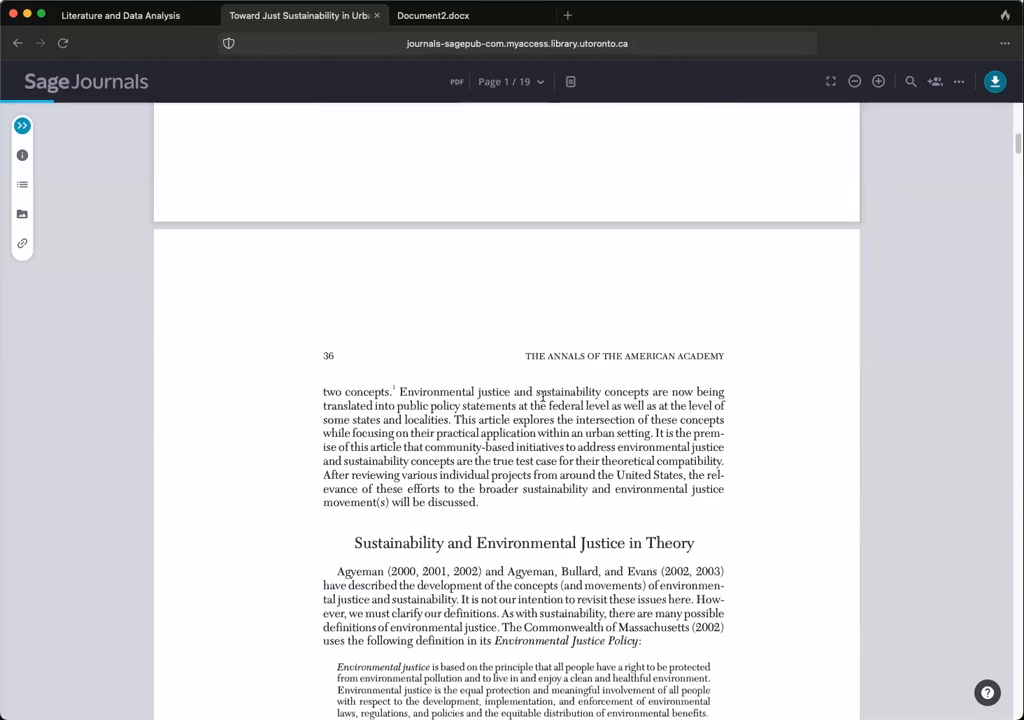
{"action": "scroll", "coordinate": [411, 384], "scroll_direction": "down", "scroll_amount": 1}
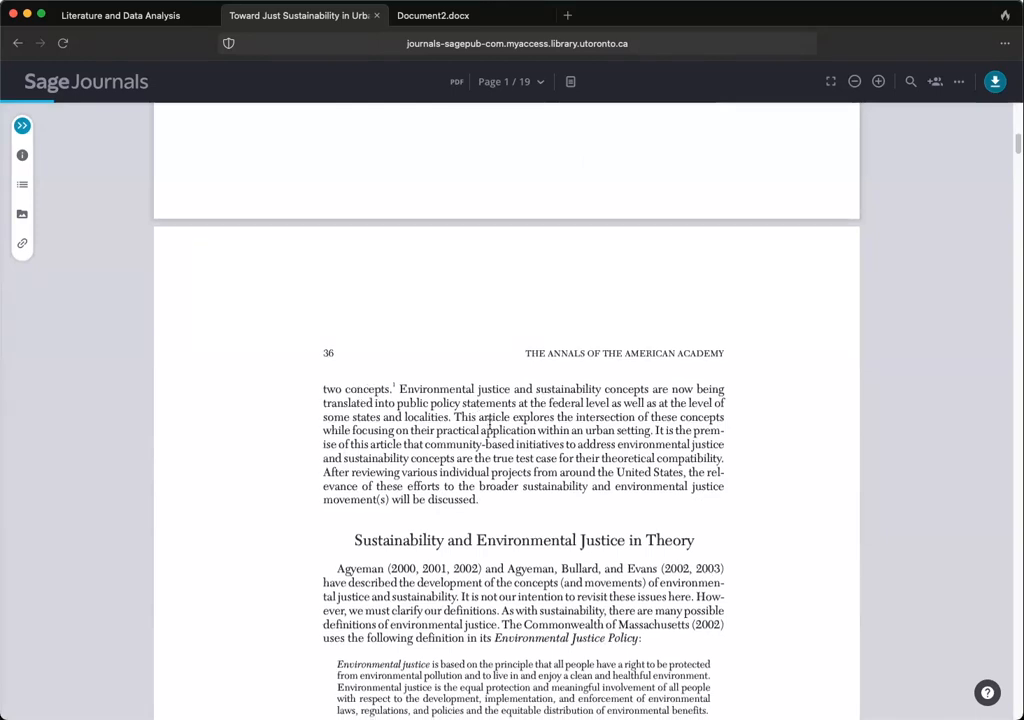
{"action": "left_click_drag", "start_coordinate": [323, 371], "coordinate": [478, 481]}
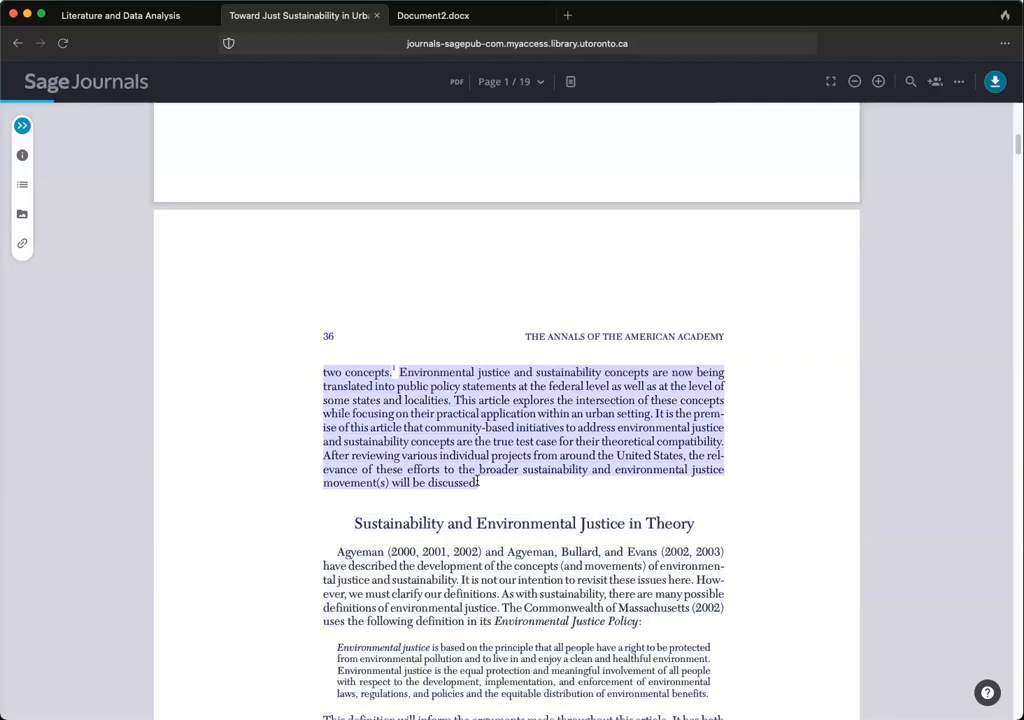
{"action": "scroll", "coordinate": [478, 481], "scroll_direction": "down", "scroll_amount": 5}
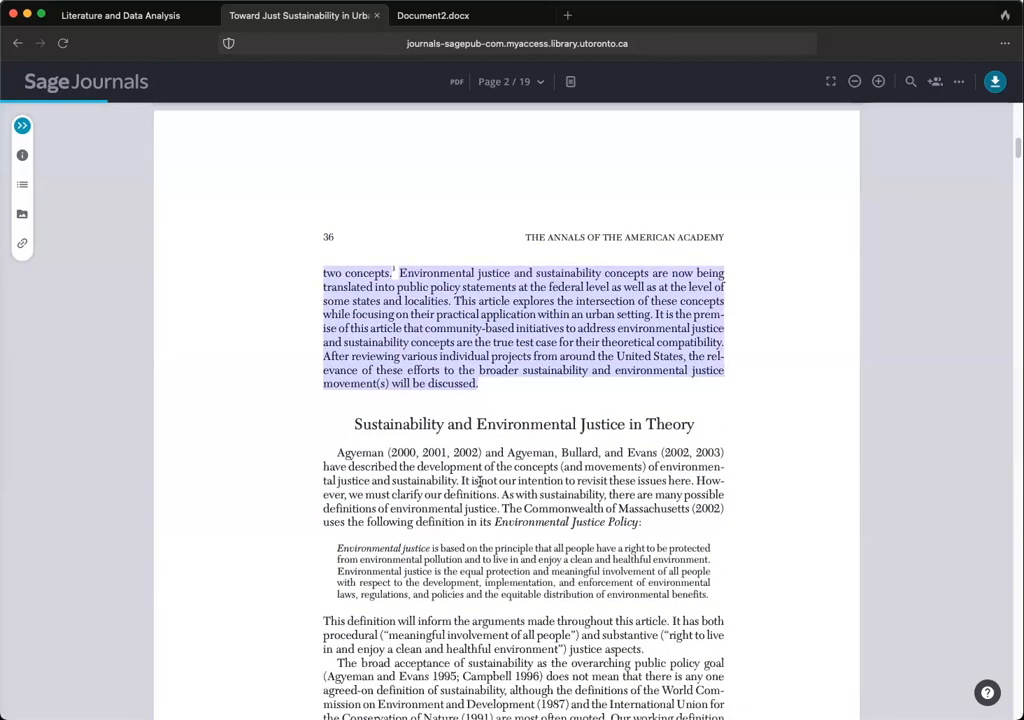
{"action": "scroll", "coordinate": [480, 482], "scroll_direction": "down", "scroll_amount": 8}
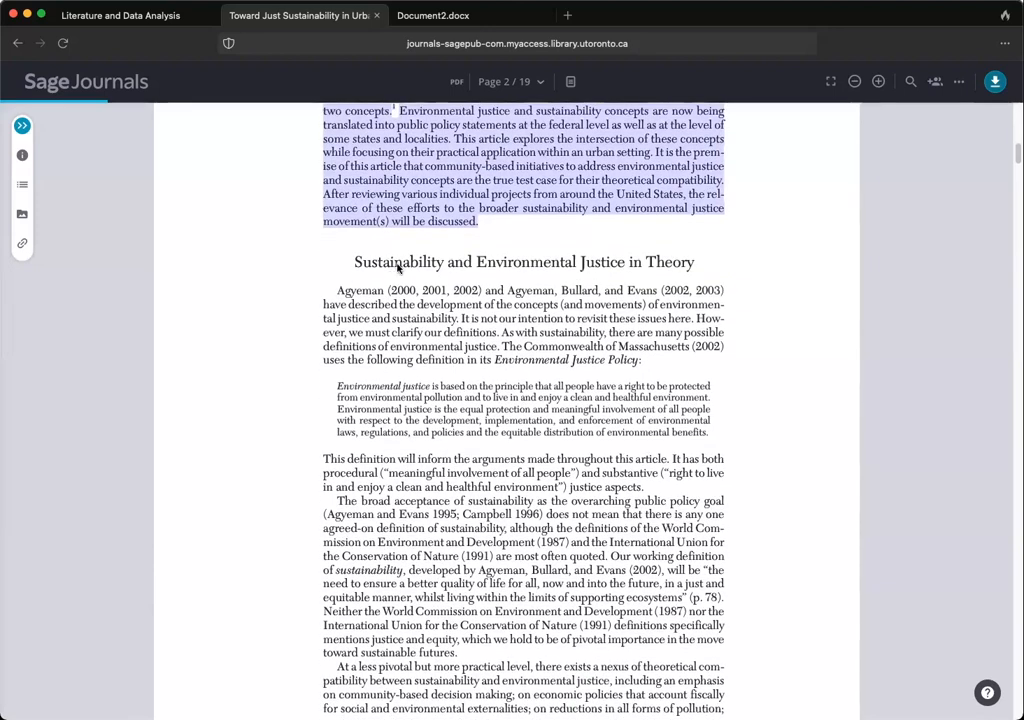
{"action": "scroll", "coordinate": [490, 263], "scroll_direction": "up", "scroll_amount": 8}
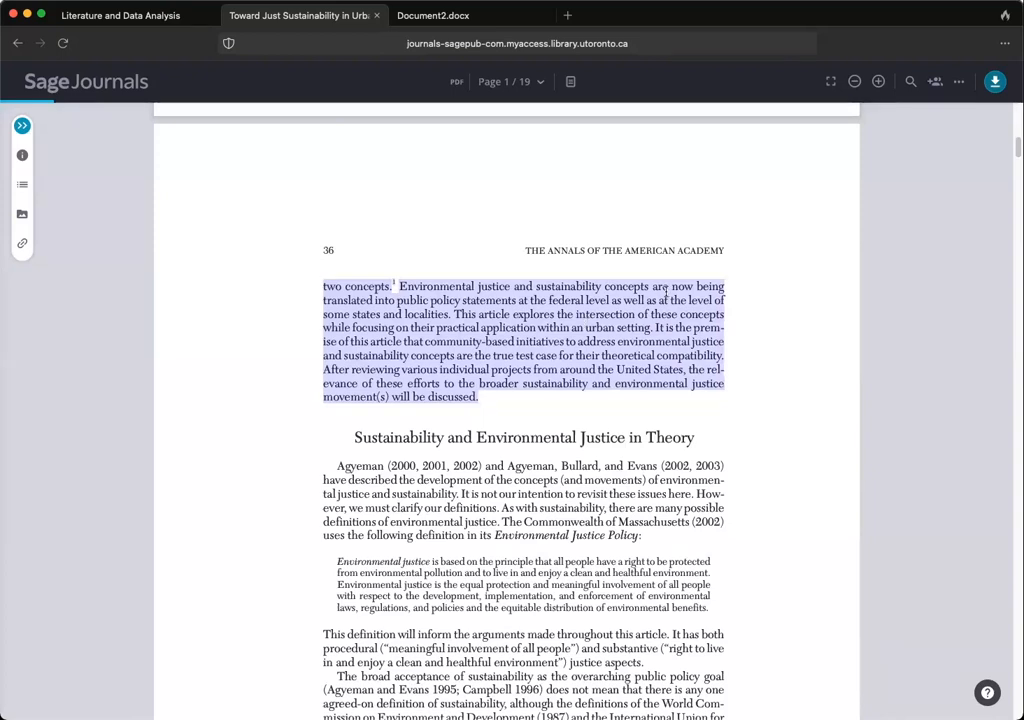
{"action": "scroll", "coordinate": [588, 320], "scroll_direction": "down", "scroll_amount": 4}
{"action": "scroll", "coordinate": [594, 326], "scroll_direction": "down", "scroll_amount": 3}
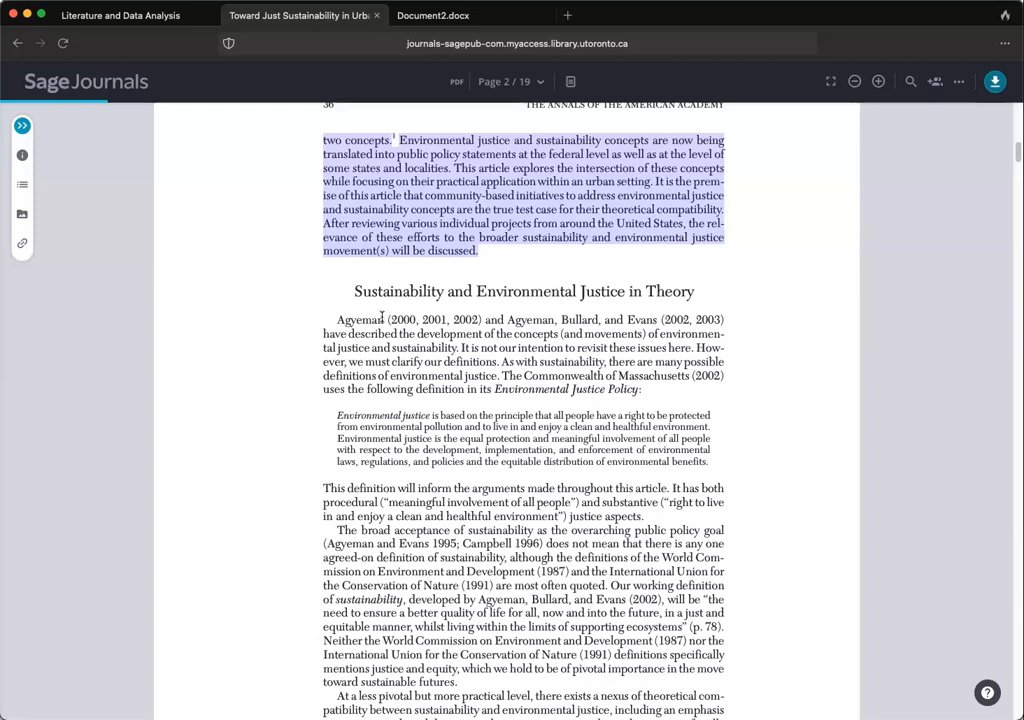
{"action": "left_click_drag", "start_coordinate": [340, 319], "coordinate": [505, 389]}
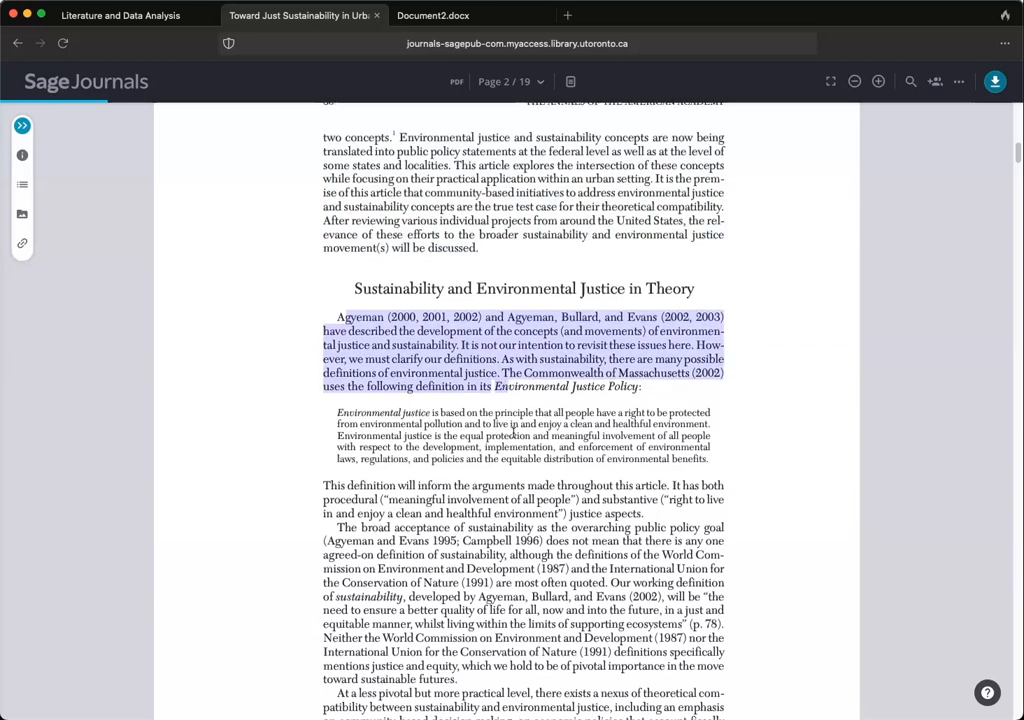
{"action": "scroll", "coordinate": [515, 431], "scroll_direction": "down", "scroll_amount": 2}
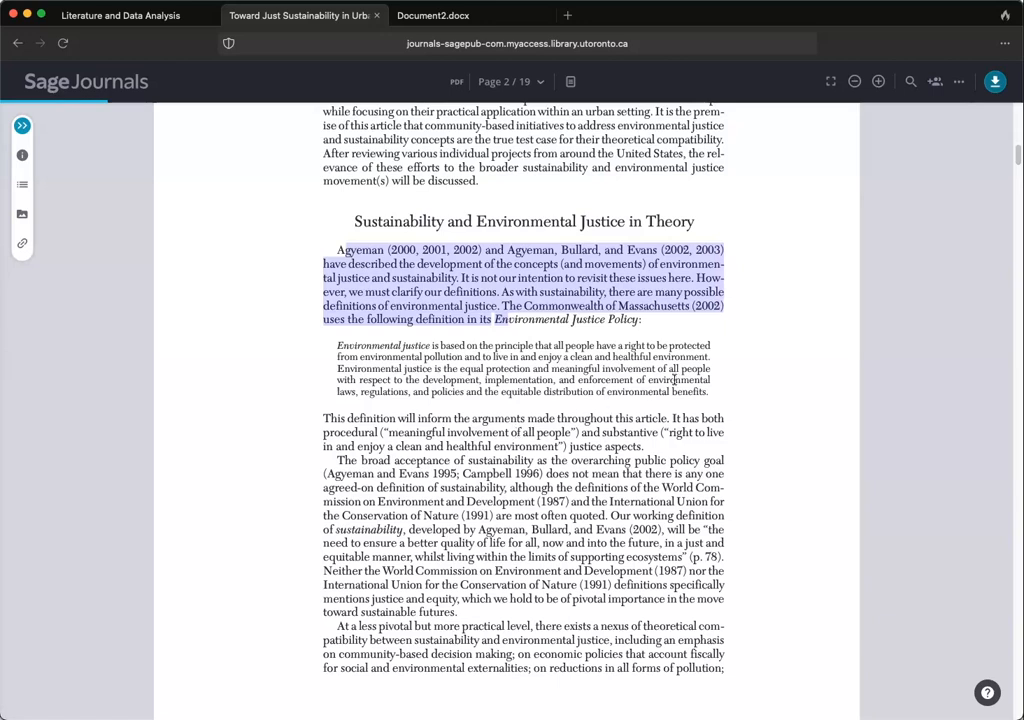
{"action": "left_click", "coordinate": [704, 355]}
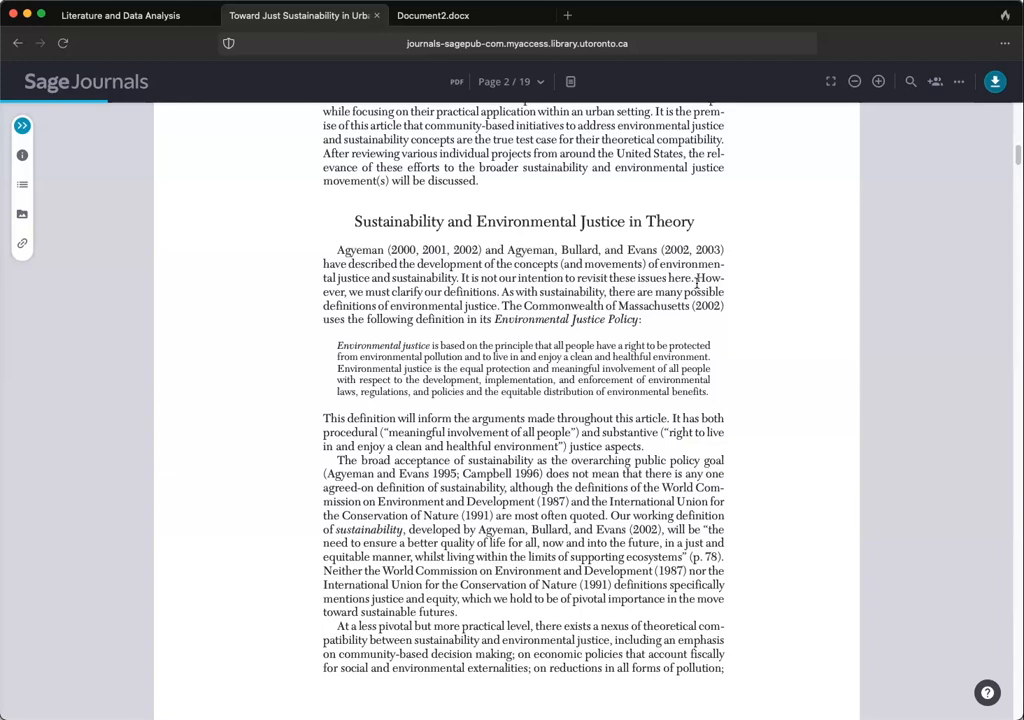
Copy the passage from "However, we must clarify" to "throughout this article." into the Literature and Data Analysis document, enclosed in quotation marks.
{"action": "left_click_drag", "start_coordinate": [697, 277], "coordinate": [669, 418]}
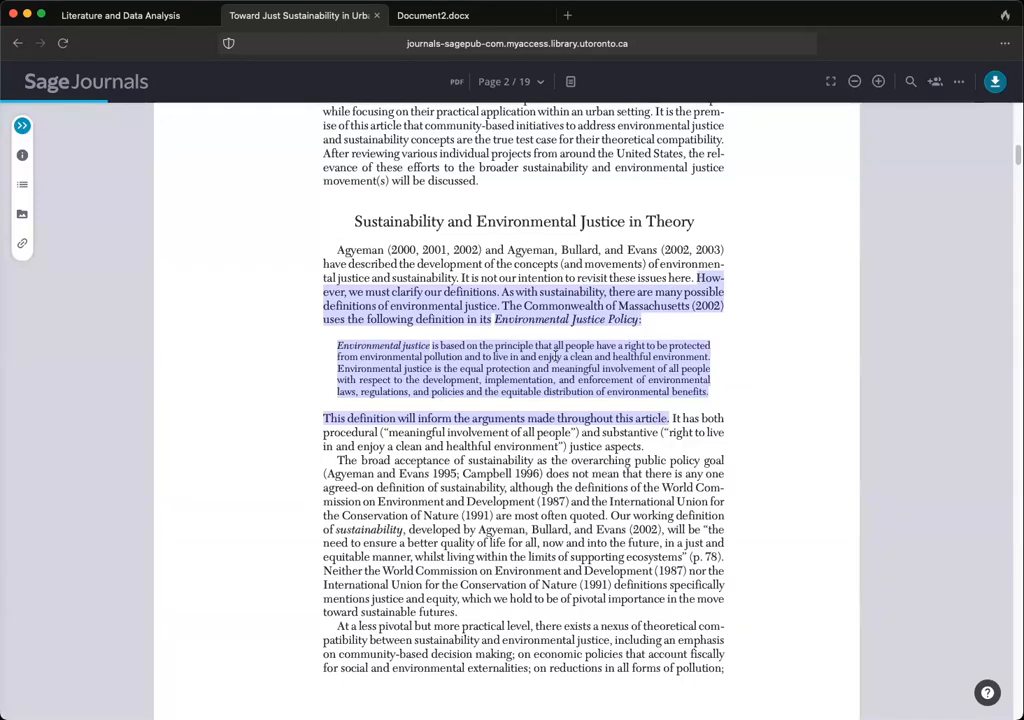
{"action": "left_click", "coordinate": [130, 16]}
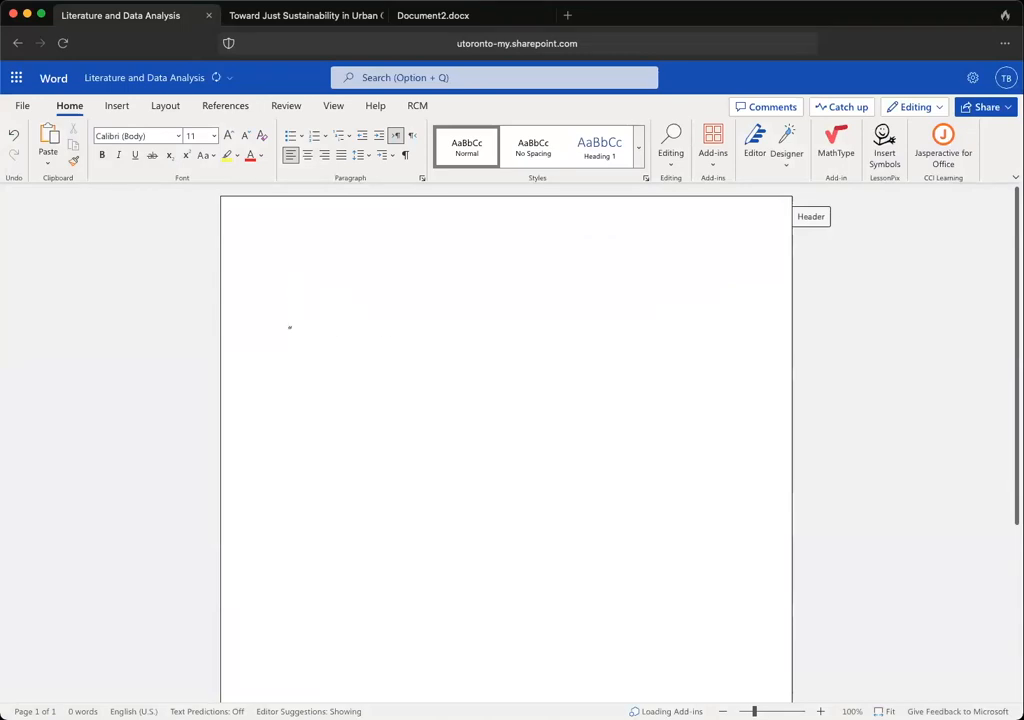
{"action": "type", "text": "How-ever, we must clarify our definitions. As with sustainability, there are many possibledefinitions of environmental justice. The Commonwealth of Massachusetts (2002)uses the following definition in itsEnvironmental Justice Policy:Environmental justiceis based on the principle that all people have a right to be protectedfrom environmental pollution and to live in and enjoy a clean and healthful environment.Environmental justice is the equal protection and meaningful involvement of all peoplewith respect to the development, implementation, and enforcement of environmentallaws, regulations, and policies and the equitable distribution of environmental benefits.This definition will inform the arguments made throughout this article.\""}
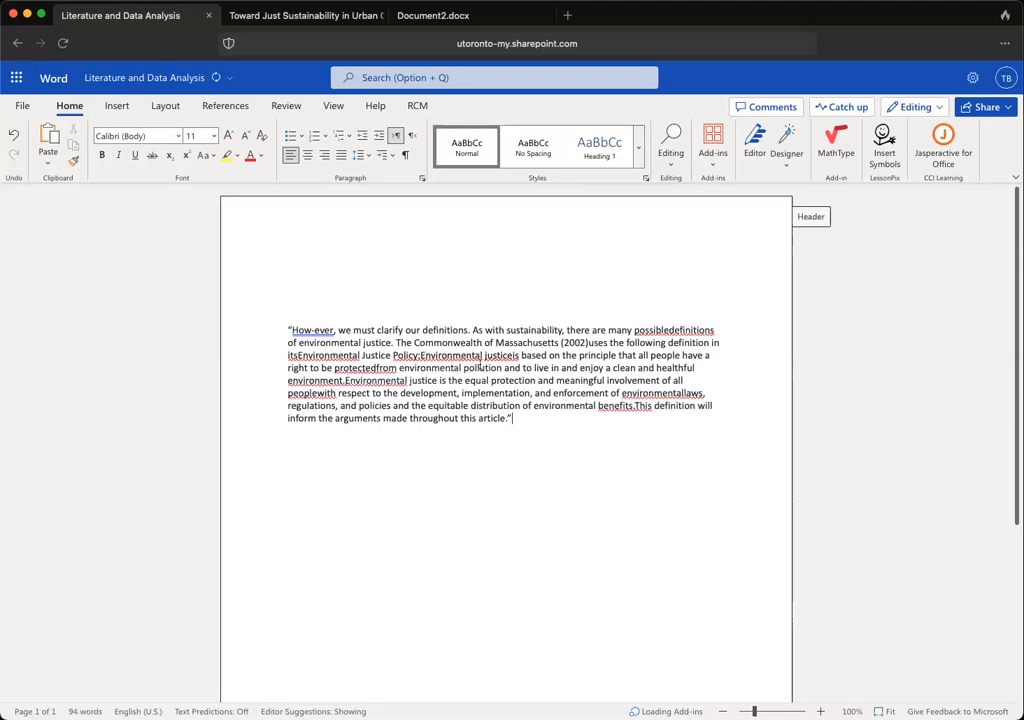
Correct the missing space in the pasted quotation so it reads "Policy: Environmental".
{"action": "left_click", "coordinate": [421, 356]}
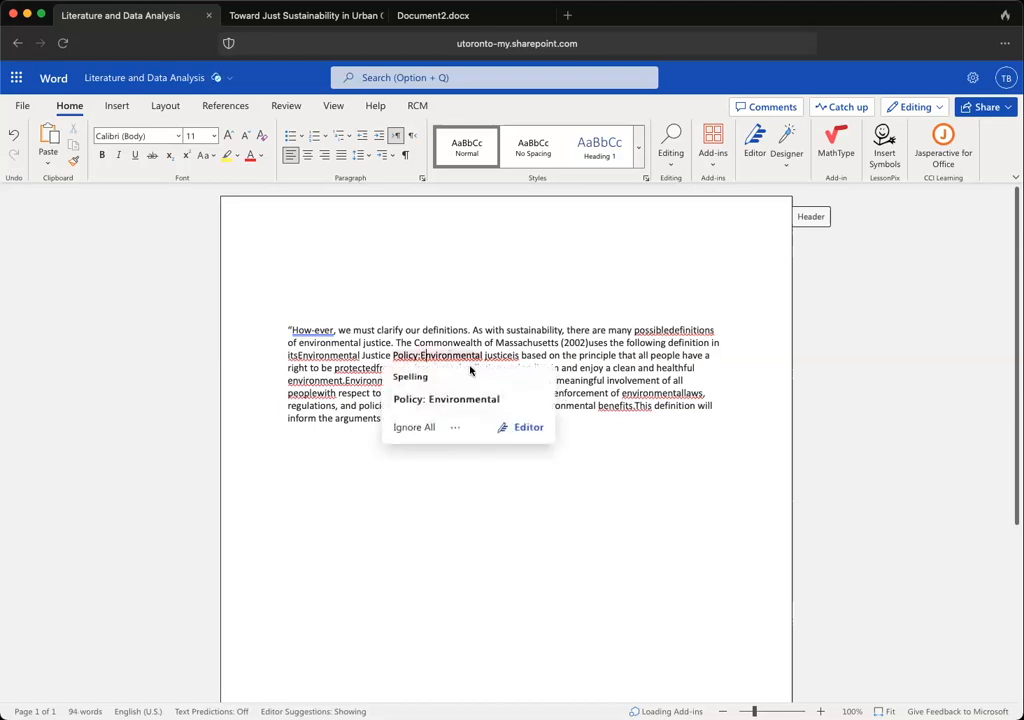
{"action": "left_click", "coordinate": [422, 401]}
Add a parenthetical citation after the quotation with both article authors' surnames, the year 2003 and page 36, checking the details in the article.
{"action": "left_click", "coordinate": [512, 418]}
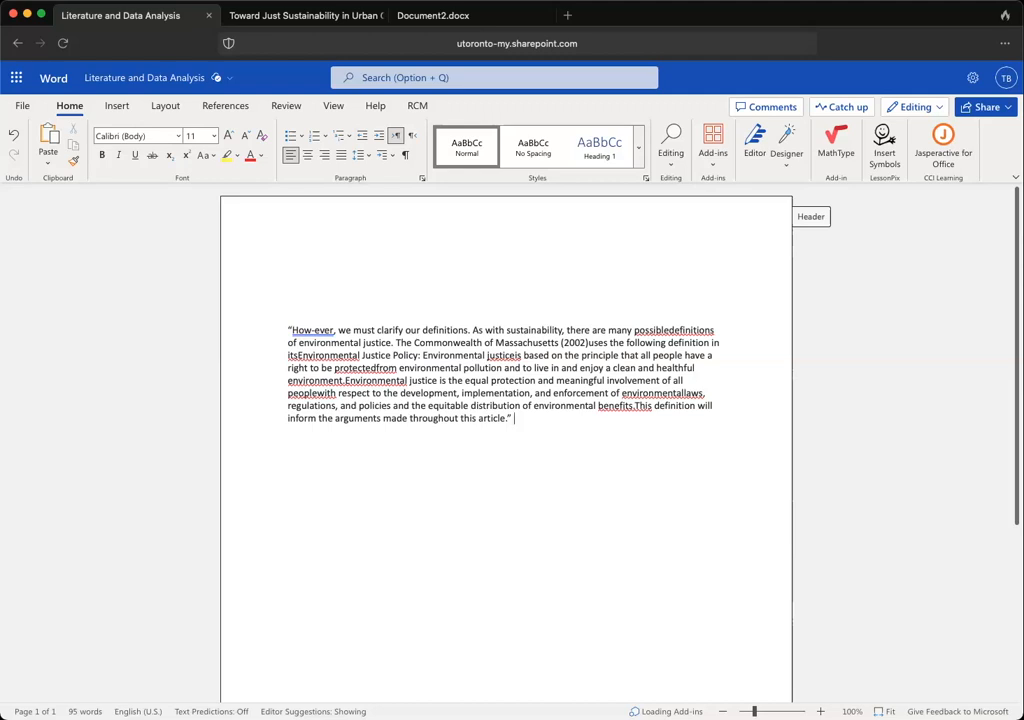
{"action": "type", "text": "("}
{"action": "type", "text": ")"}
{"action": "left_click", "coordinate": [264, 15]}
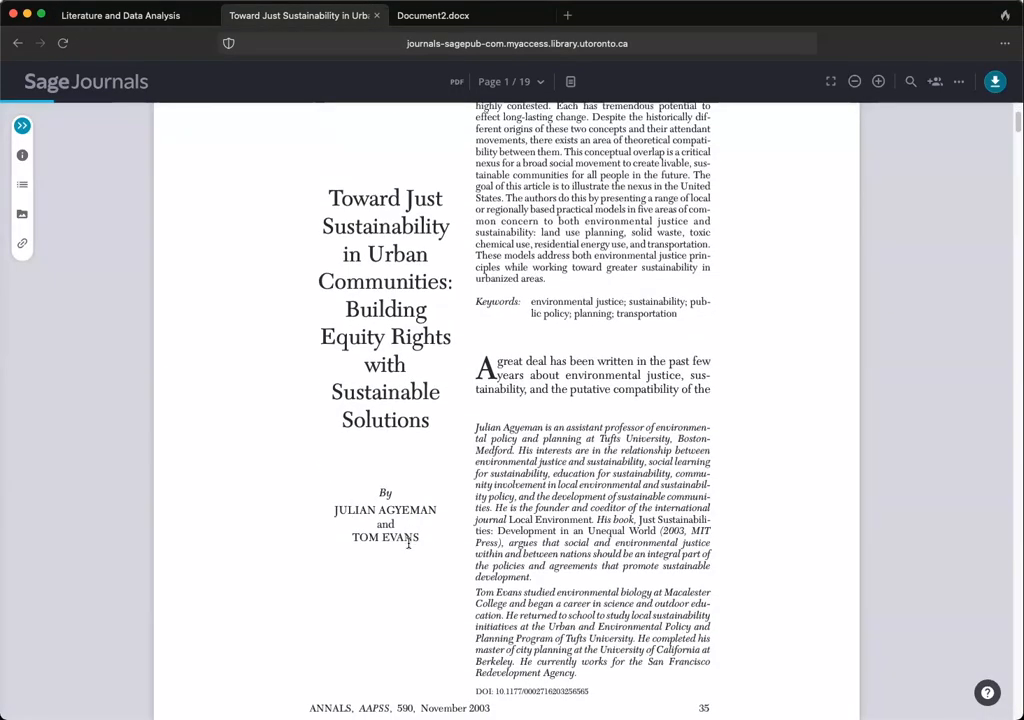
{"action": "left_click", "coordinate": [172, 18]}
{"action": "type", "text": "gyeman and Evans 2003)"}
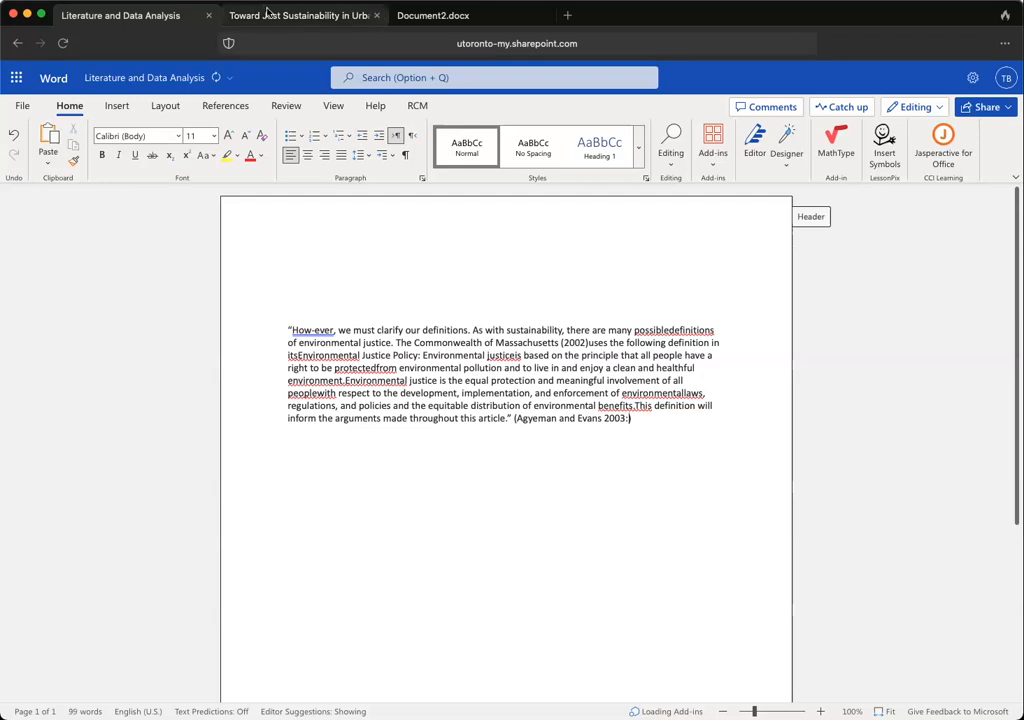
{"action": "left_click", "coordinate": [298, 15]}
{"action": "scroll", "coordinate": [491, 336], "scroll_direction": "down", "scroll_amount": 5}
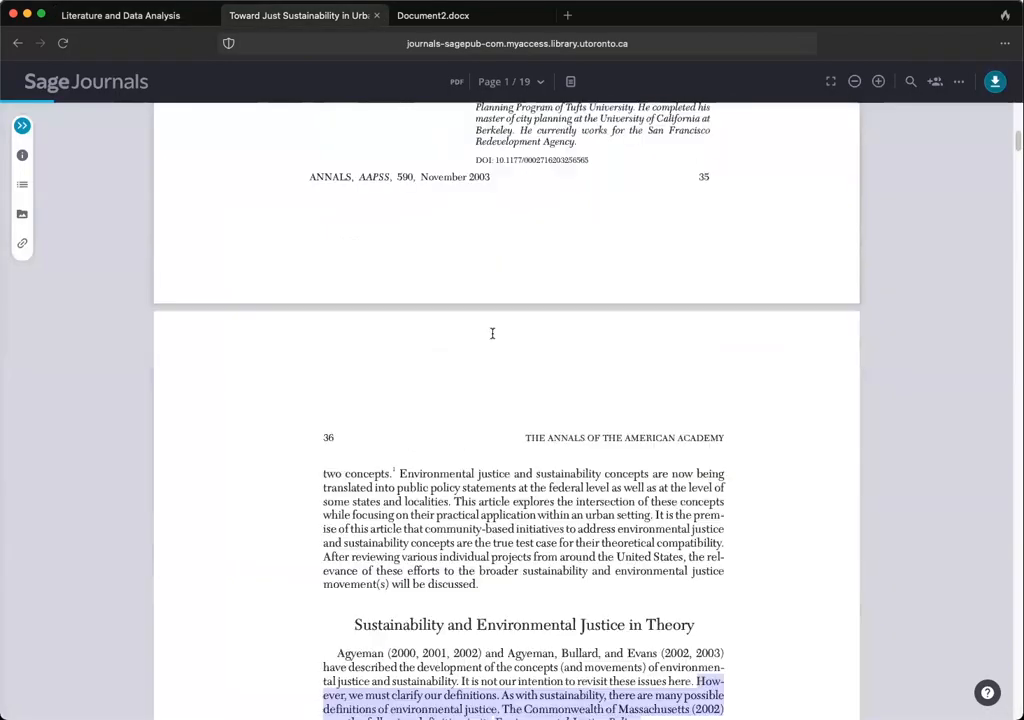
{"action": "left_click", "coordinate": [145, 17]}
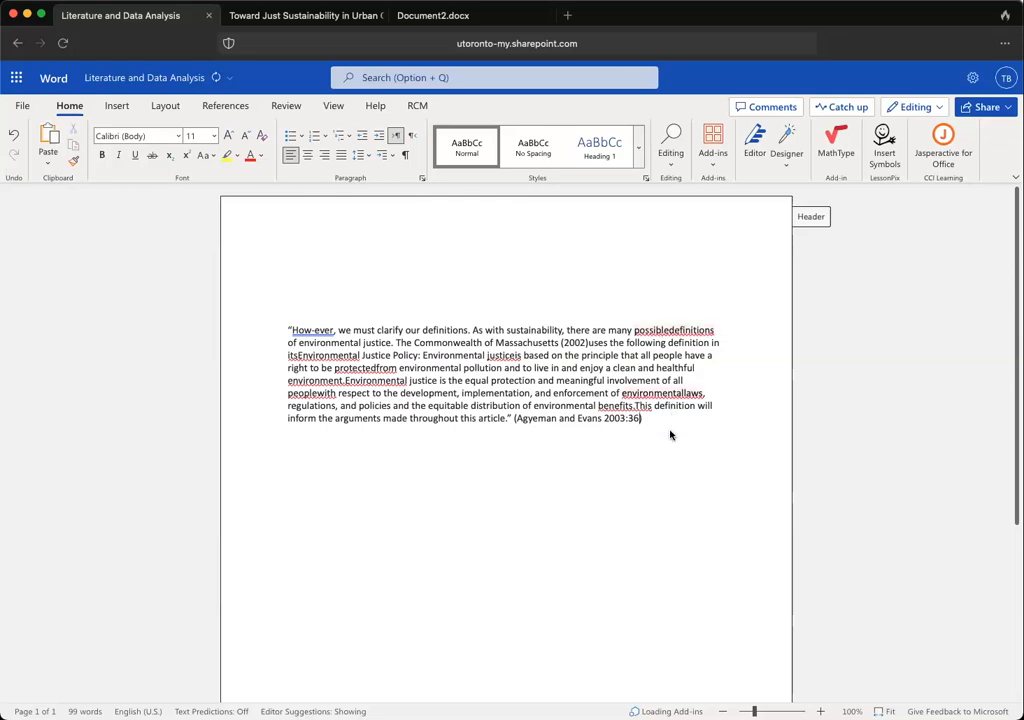
Correct the hyphenated first word of the quotation to "However".
{"action": "left_click", "coordinate": [316, 333]}
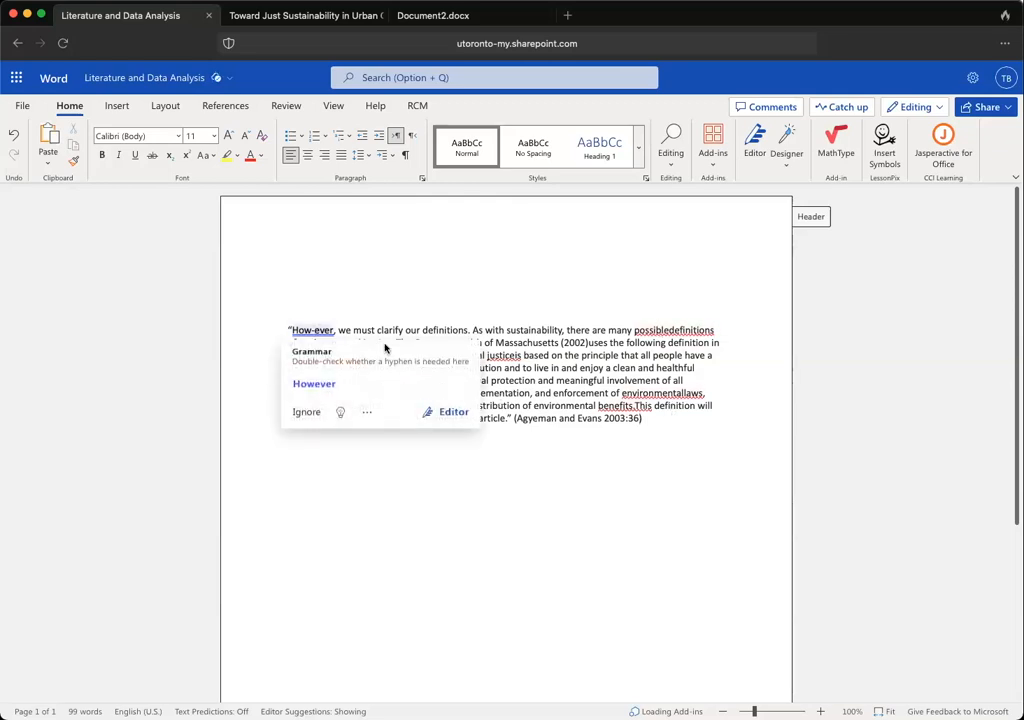
{"action": "left_click", "coordinate": [313, 382]}
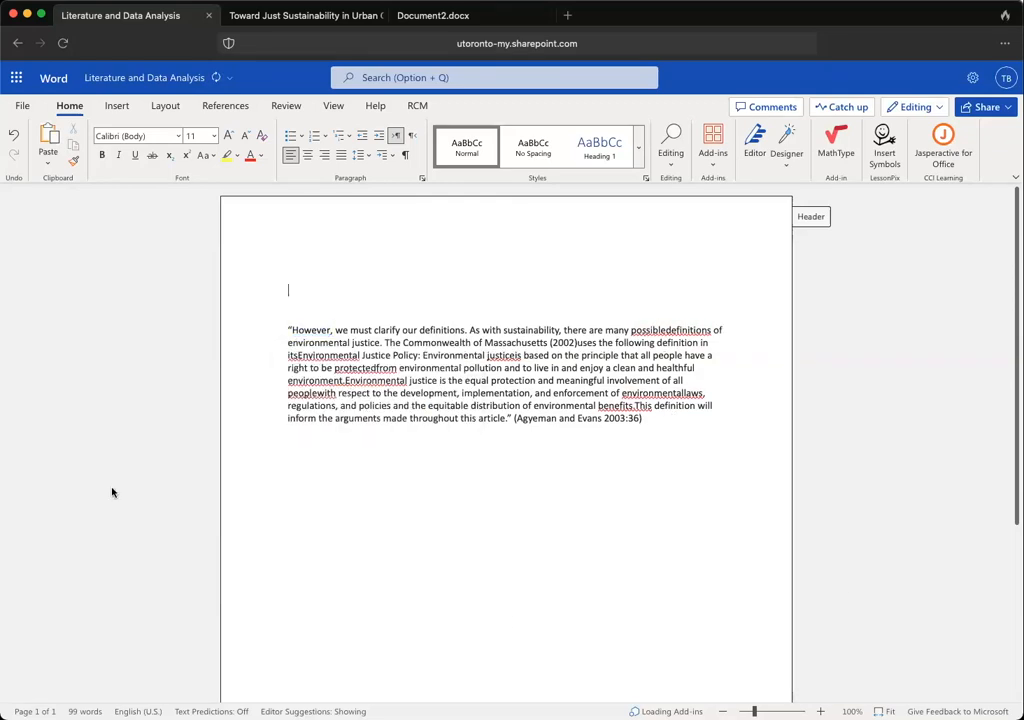
Insert blank lines above the quotation and enter the title "Definitions of Environmental Justice" over it.
{"action": "key", "text": "Down"}
{"action": "key", "text": "Return"}
{"action": "key", "text": "Return"}
{"action": "key", "text": "Return"}
{"action": "key", "text": "Up"}
{"action": "type", "text": "Environmental justi"}
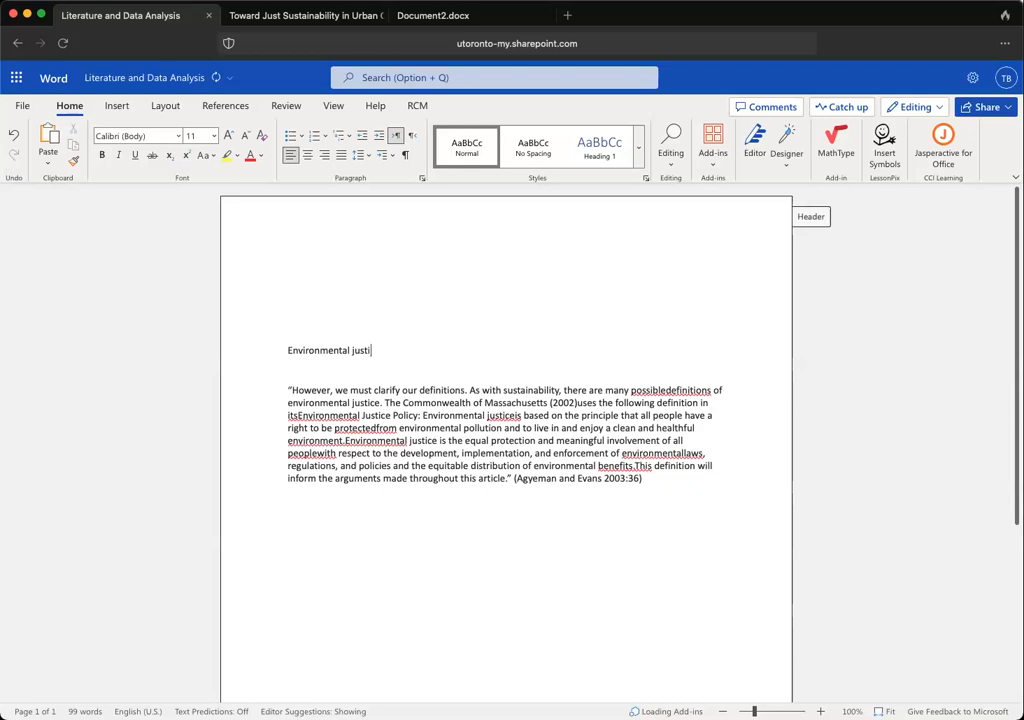
{"action": "key", "text": "BackSpace"}
{"action": "key", "text": "BackSpace"}
{"action": "type", "text": "Definitions of"}
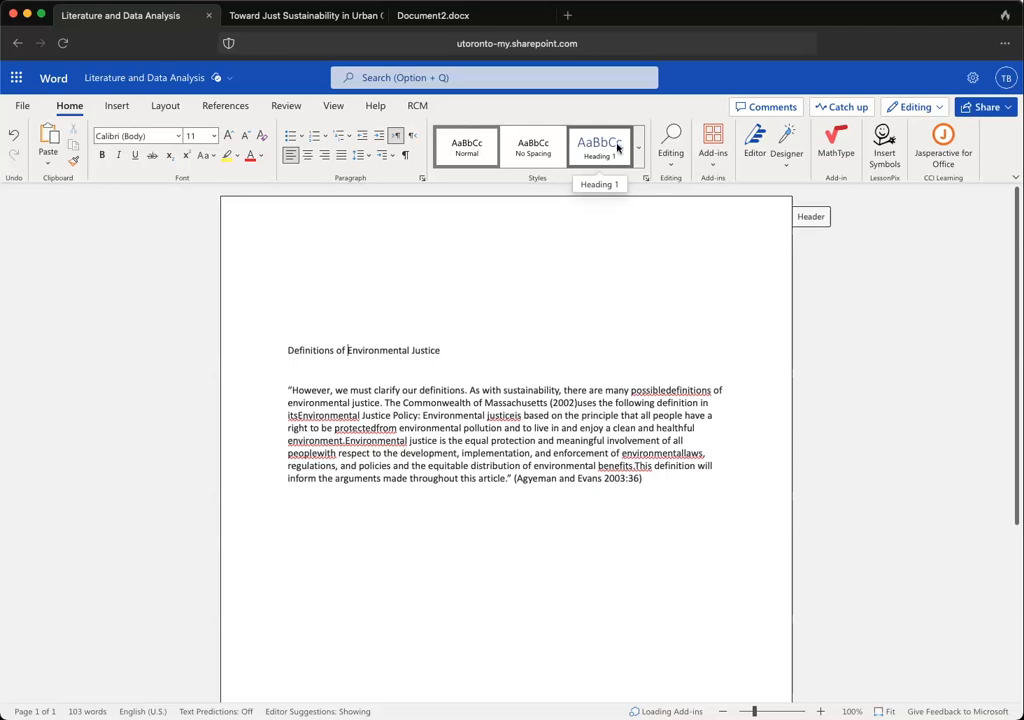
Apply the Heading 1 style to the "Definitions of Environmental Justice" title.
{"action": "left_click", "coordinate": [612, 150]}
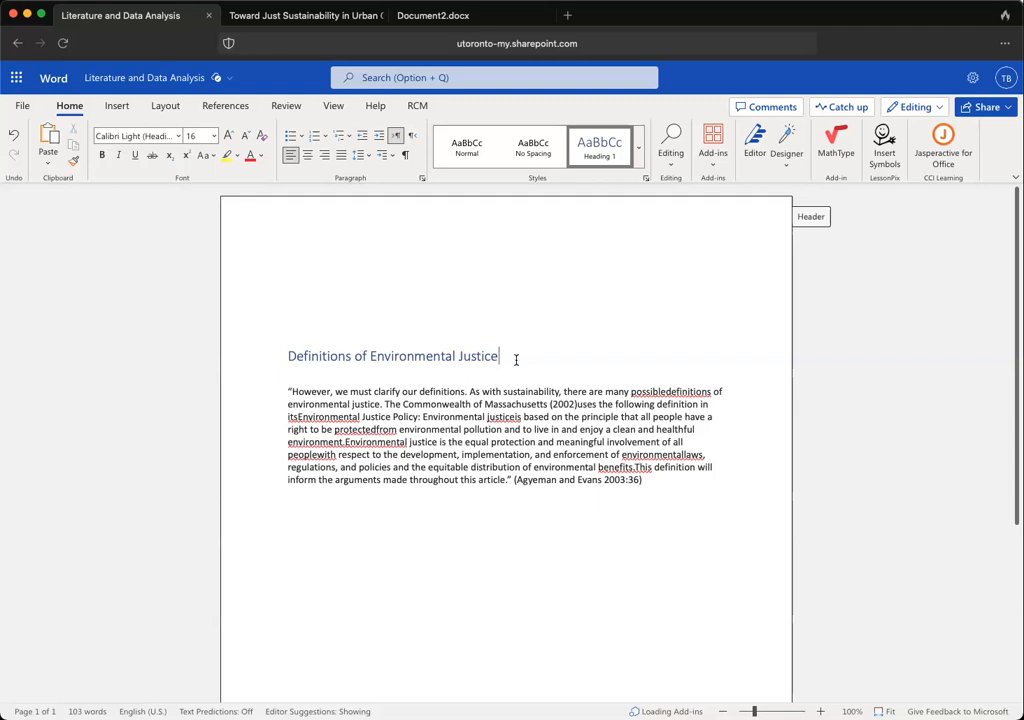
{"action": "right_click", "coordinate": [609, 156]}
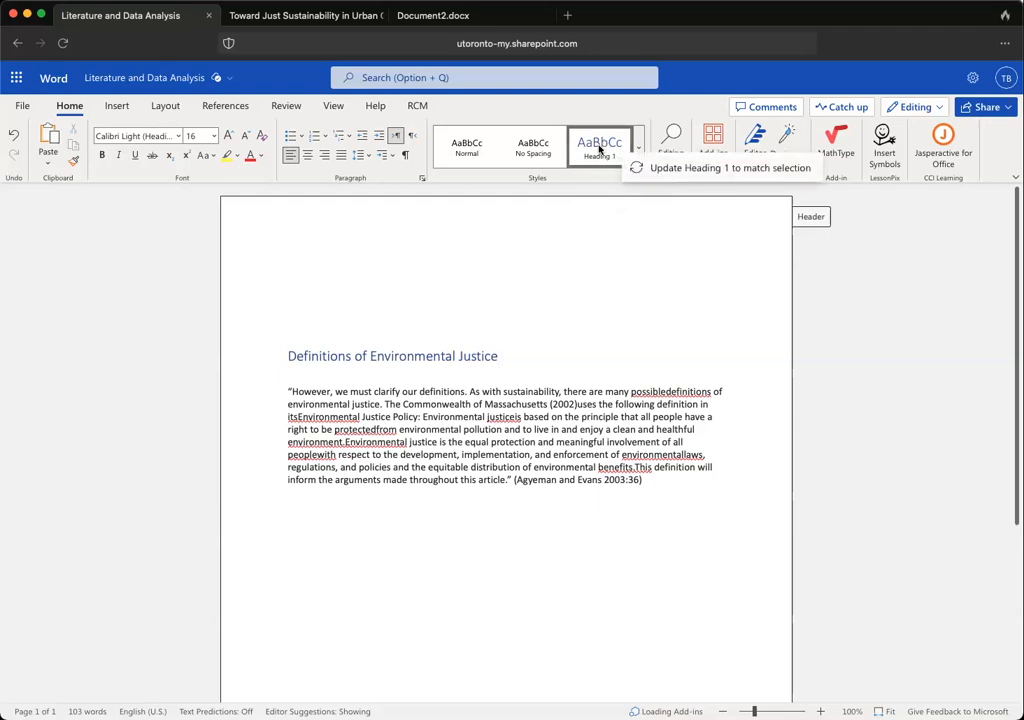
{"action": "left_click", "coordinate": [540, 352]}
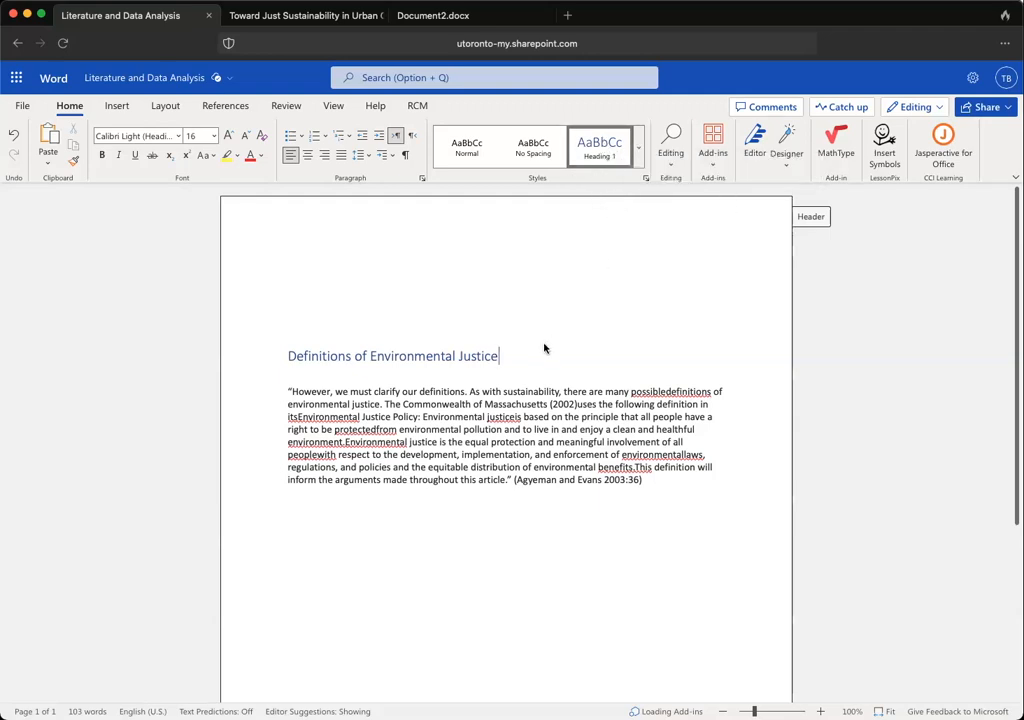
Reduce the "Definitions of Environmental Justice" title's font size slightly overall and make its text bold and black.
{"action": "triple_click", "coordinate": [527, 358]}
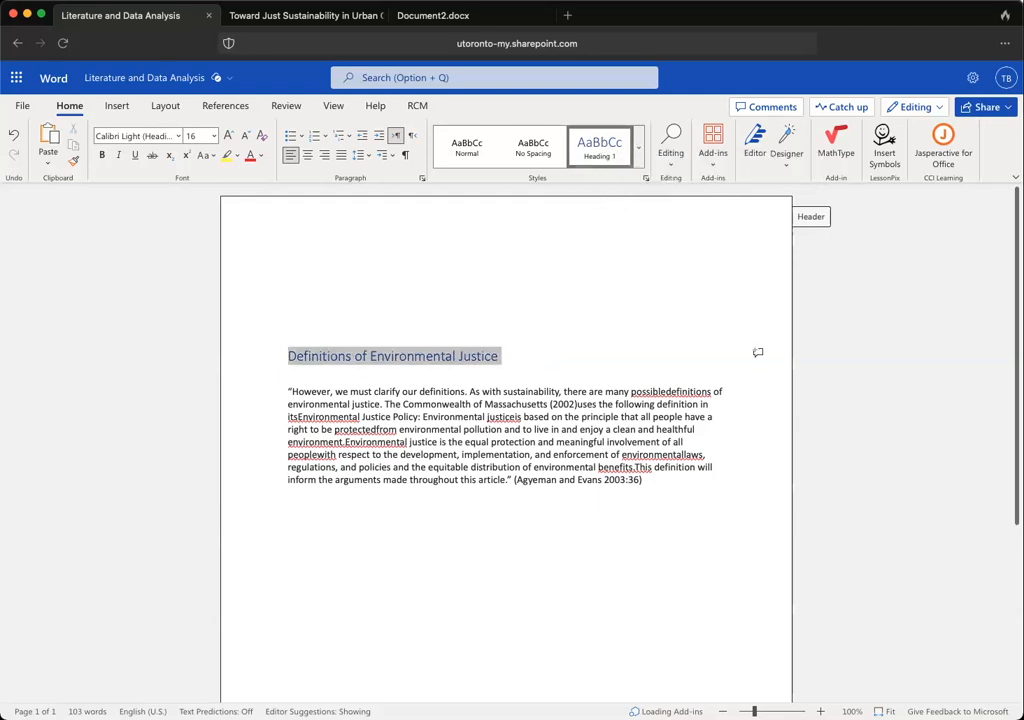
{"action": "left_click", "coordinate": [246, 136]}
{"action": "left_click", "coordinate": [246, 136]}
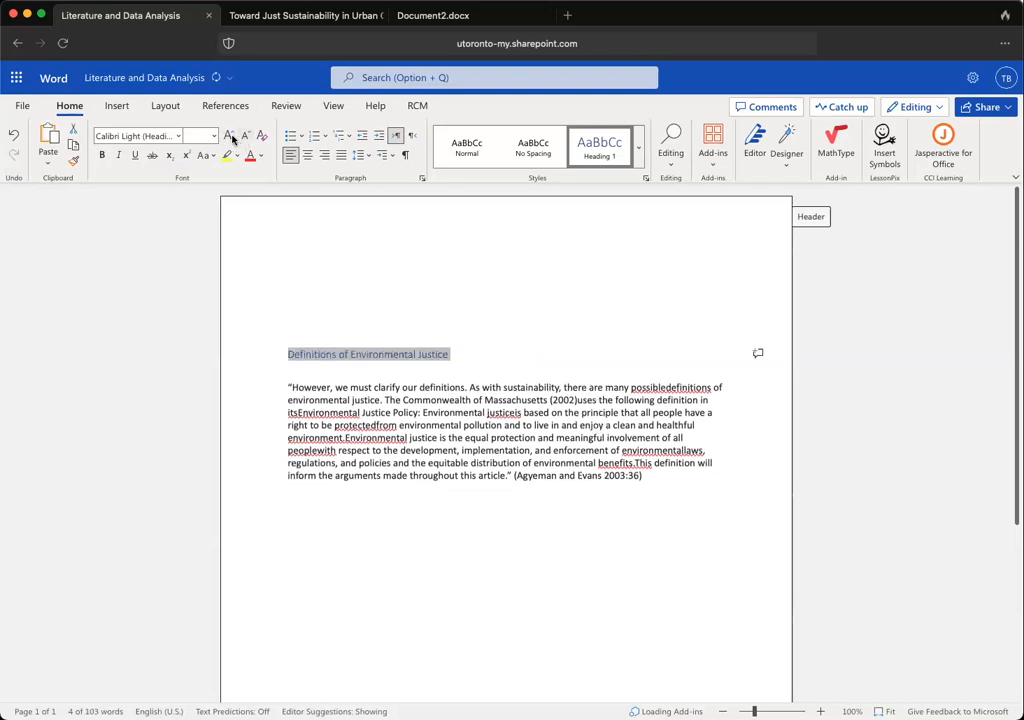
{"action": "left_click", "coordinate": [229, 136]}
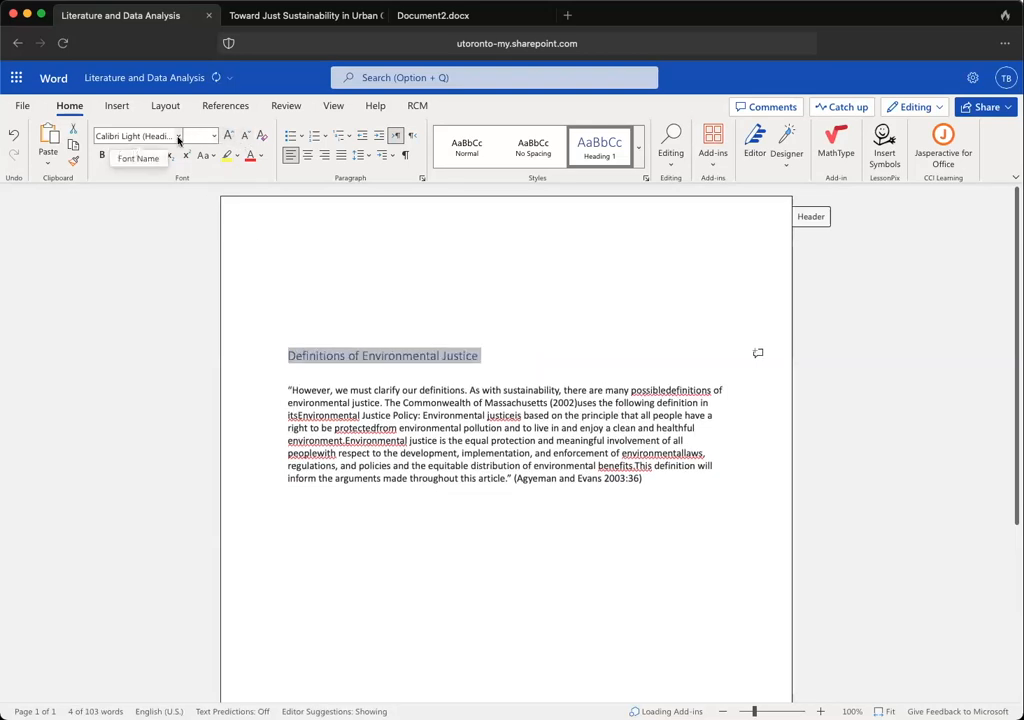
{"action": "key", "text": "super+b"}
{"action": "left_click", "coordinate": [262, 160]}
{"action": "left_click", "coordinate": [270, 222]}
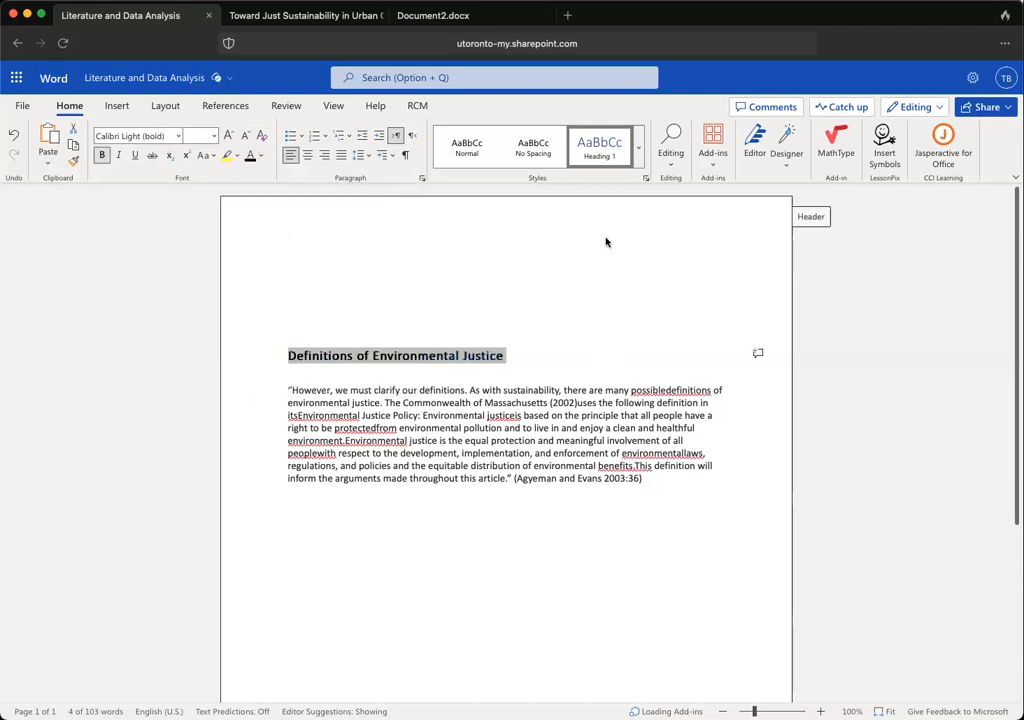
Update the Heading 1 style to match the reformatted title.
{"action": "right_click", "coordinate": [620, 155]}
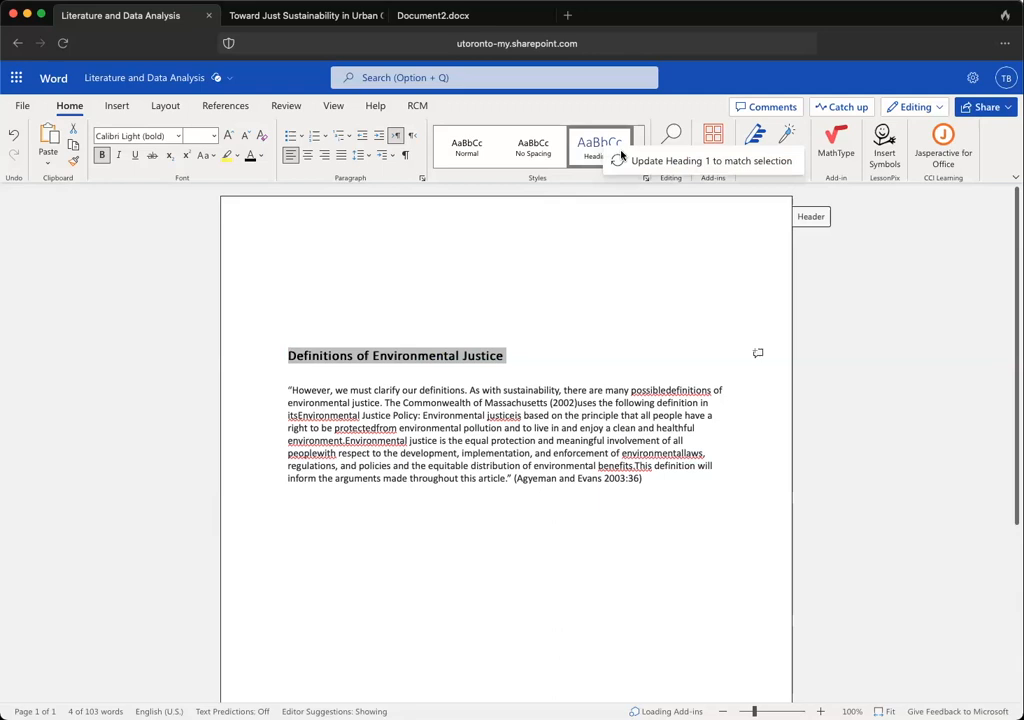
{"action": "left_click", "coordinate": [641, 162]}
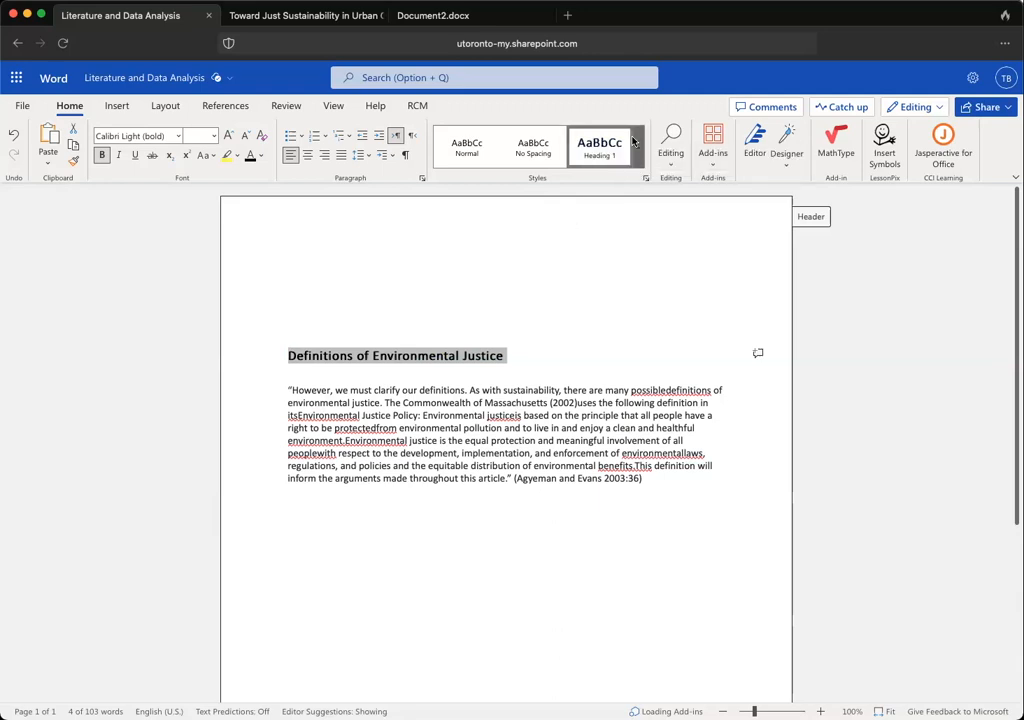
{"action": "left_click", "coordinate": [501, 282]}
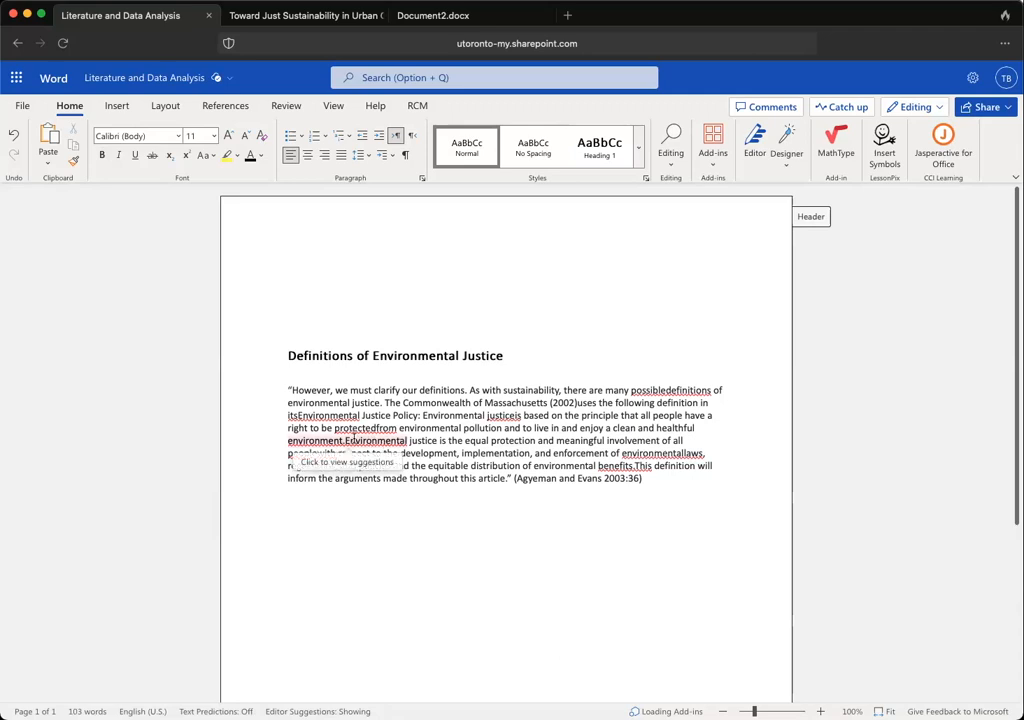
Insert the missing spaces in the quotation before "Environmental justice is the equal" and in "environmental laws", "possible definitions" and "justice is".
{"action": "left_click", "coordinate": [346, 440]}
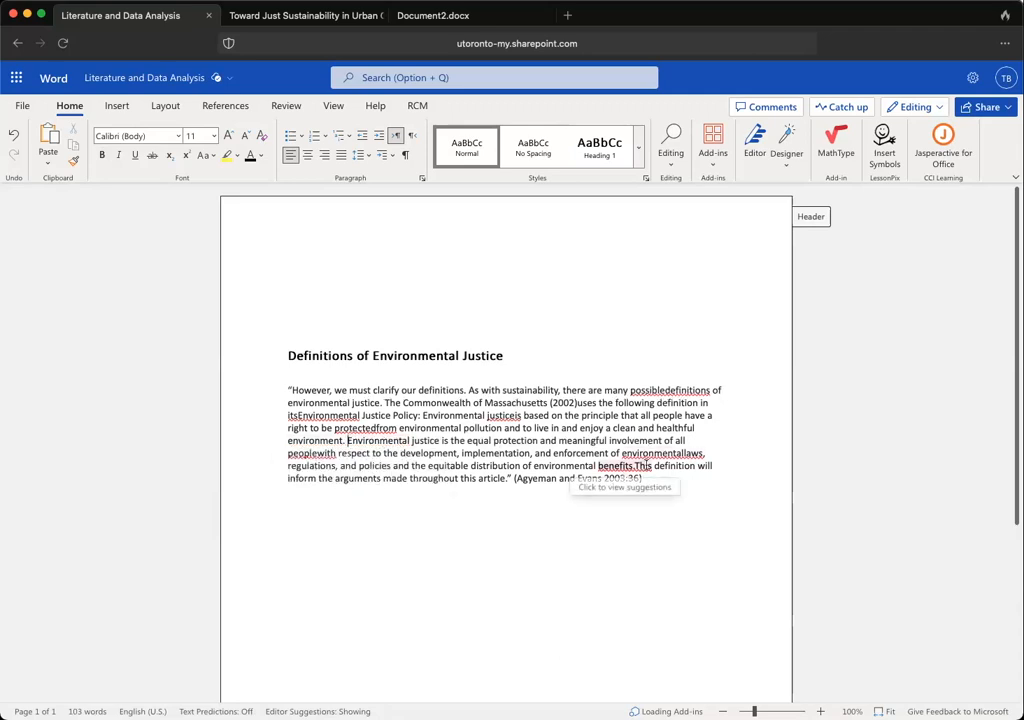
{"action": "left_click", "coordinate": [683, 452]}
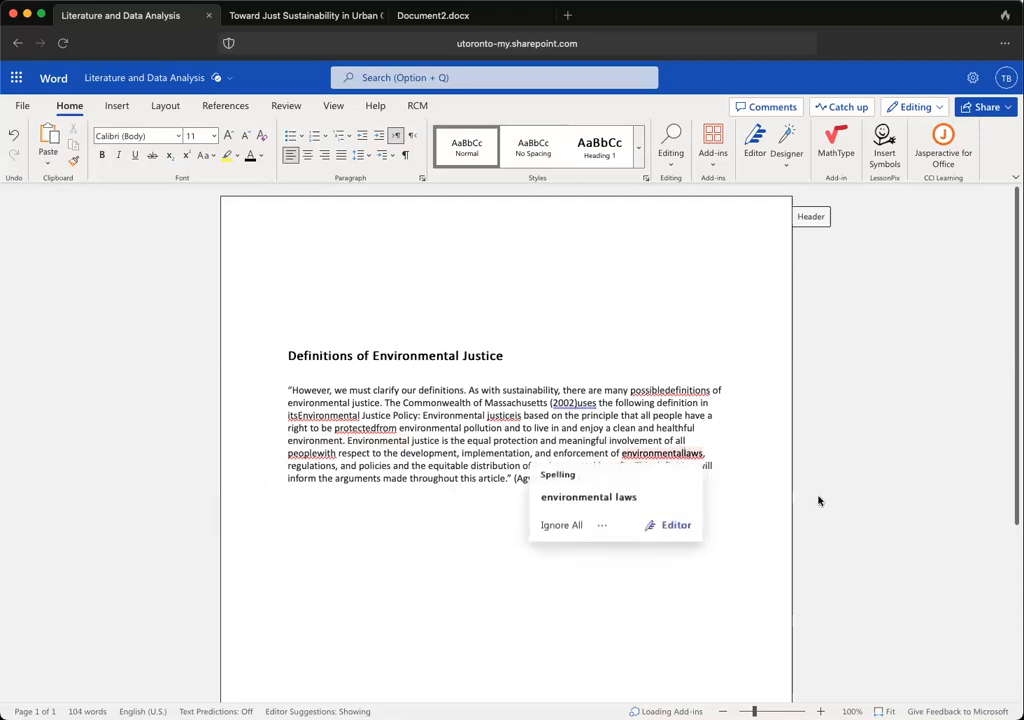
{"action": "key", "text": "Return"}
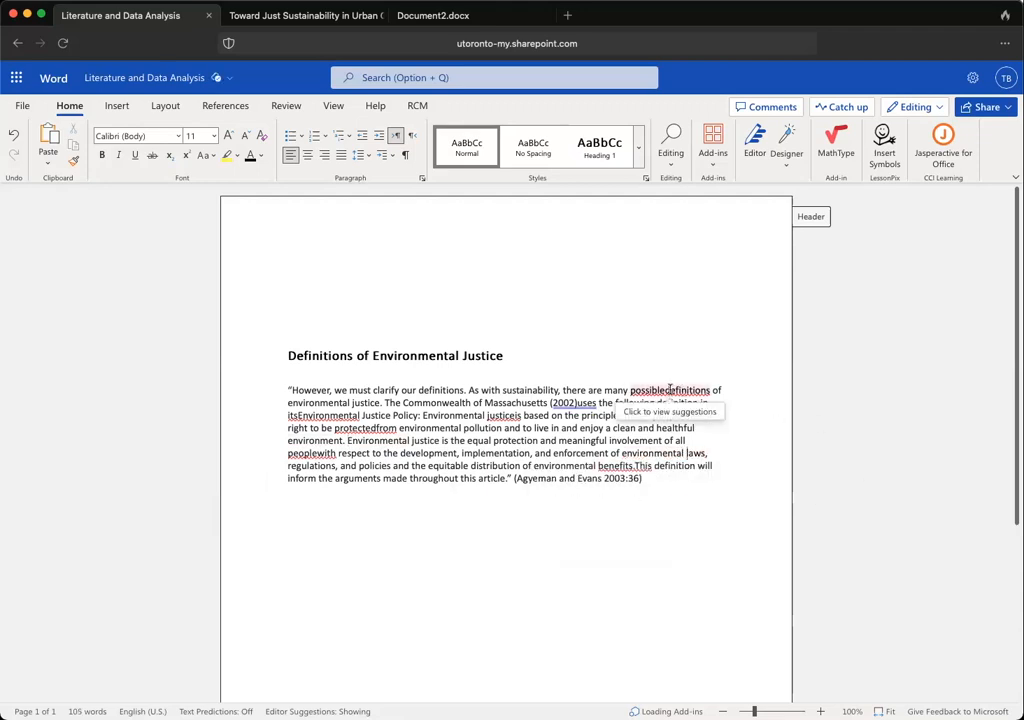
{"action": "left_click", "coordinate": [665, 390]}
{"action": "key", "text": "Return"}
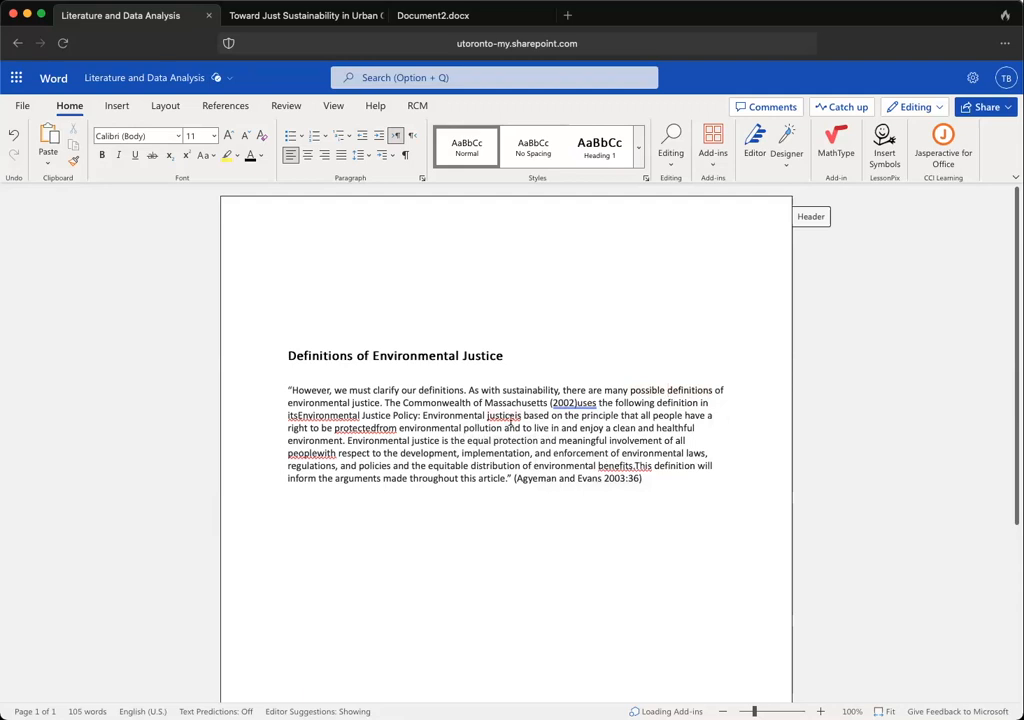
{"action": "left_click", "coordinate": [516, 415]}
{"action": "key", "text": "Return"}
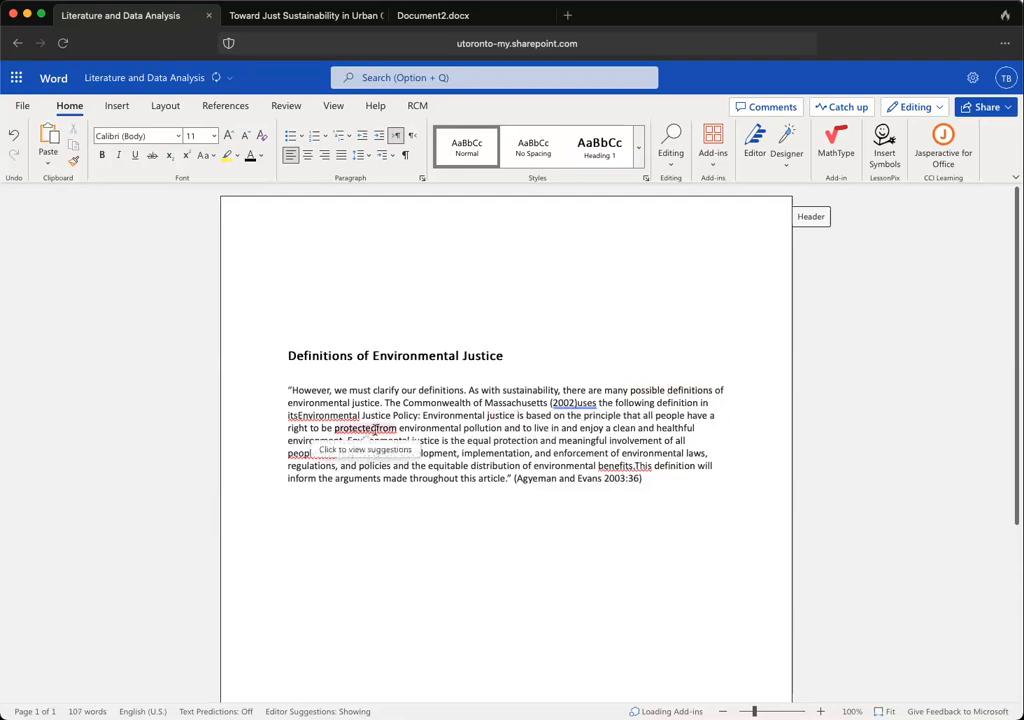
Separate the run-together words "protected from", "its Environmental", "people with" and "benefits. This" in the quotation.
{"action": "left_click", "coordinate": [366, 428]}
{"action": "key", "text": "Return"}
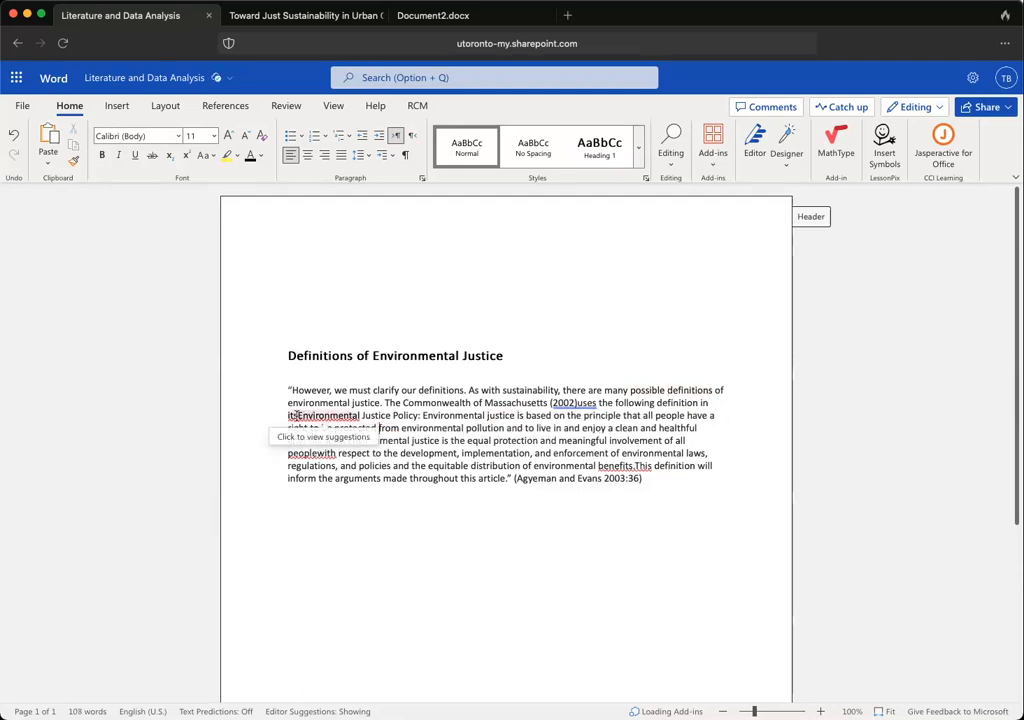
{"action": "left_click", "coordinate": [320, 415]}
{"action": "key", "text": "Return"}
{"action": "left_click", "coordinate": [322, 454]}
{"action": "key", "text": "Return"}
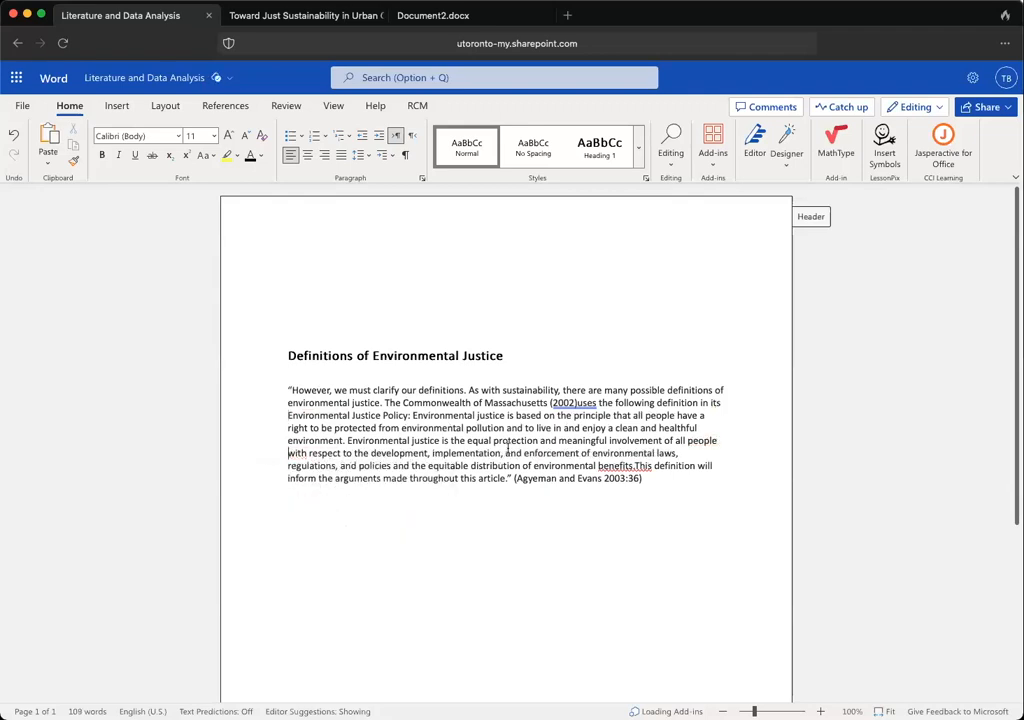
{"action": "left_click", "coordinate": [634, 466]}
{"action": "key", "text": "Return"}
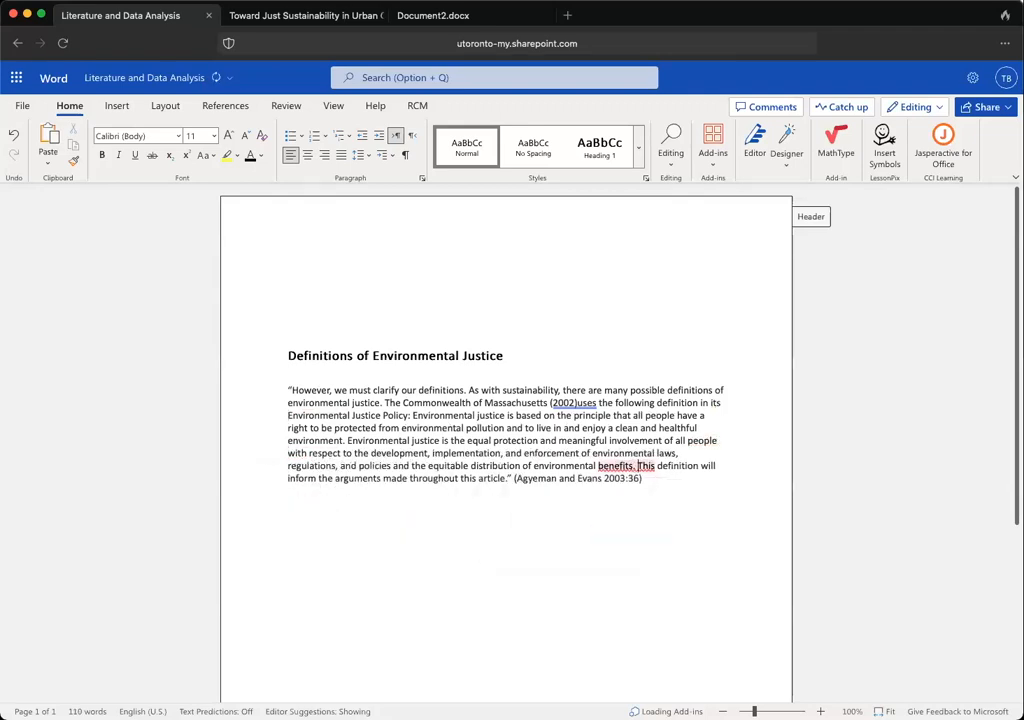
Check the source article briefly and insert the missing space between "(2002)" and "uses" in the quotation.
{"action": "left_click", "coordinate": [289, 16]}
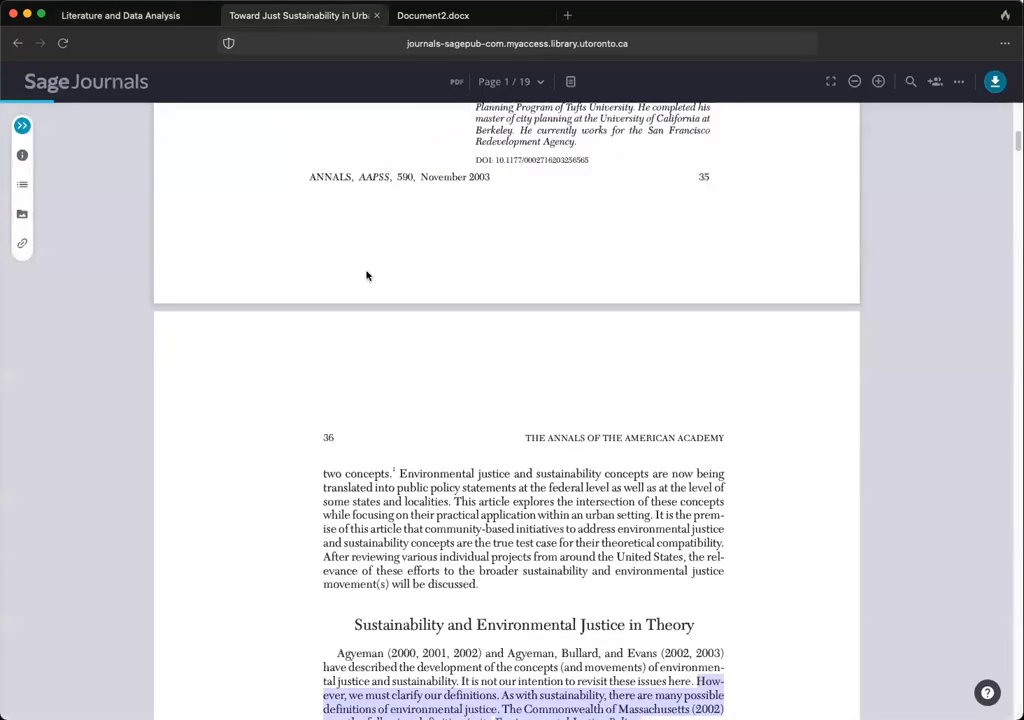
{"action": "left_click", "coordinate": [166, 22]}
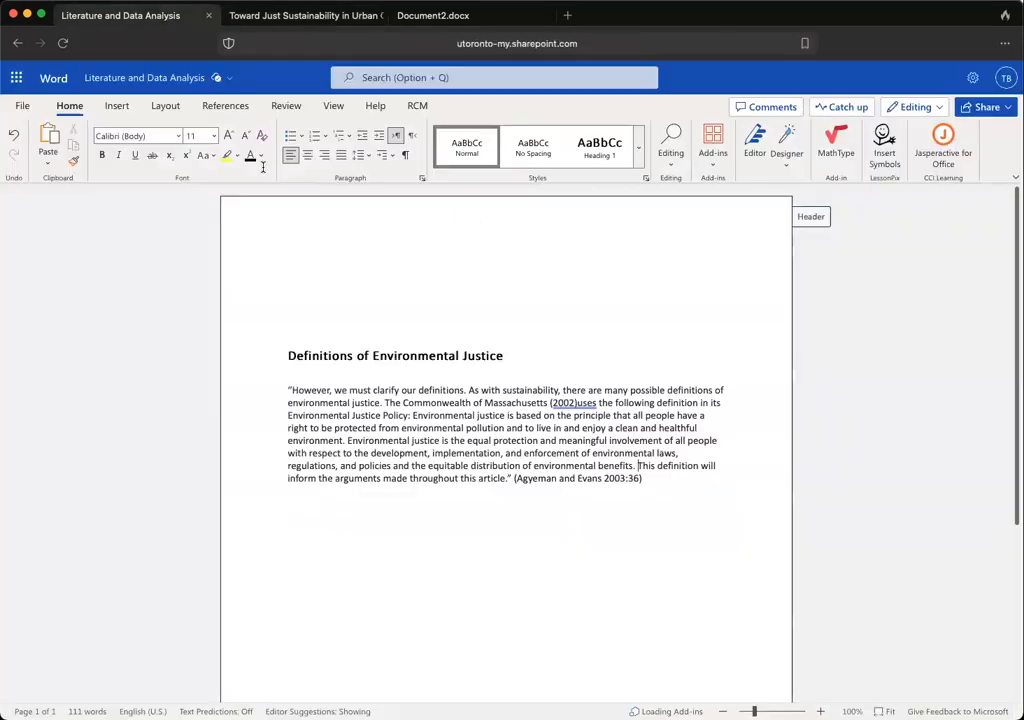
{"action": "left_click", "coordinate": [575, 403]}
{"action": "left_click", "coordinate": [636, 428]}
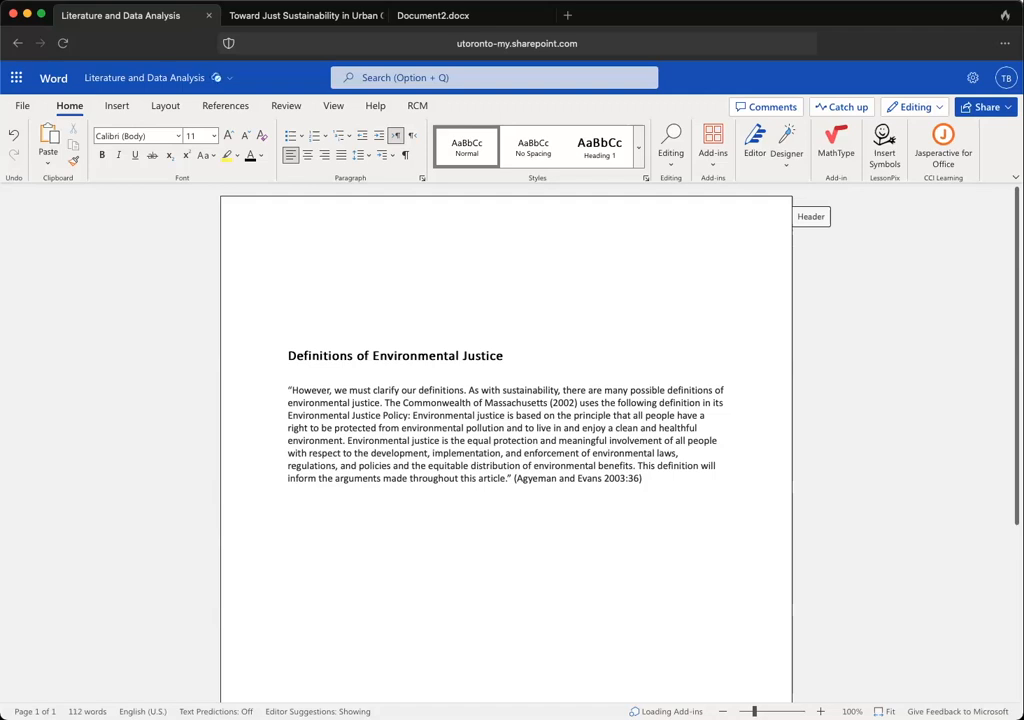
Select and copy the page 36 paragraph in the article from "The broad acceptance of sustainability" through "toward sustainable futures.".
{"action": "left_click", "coordinate": [325, 500]}
{"action": "left_click", "coordinate": [310, 17]}
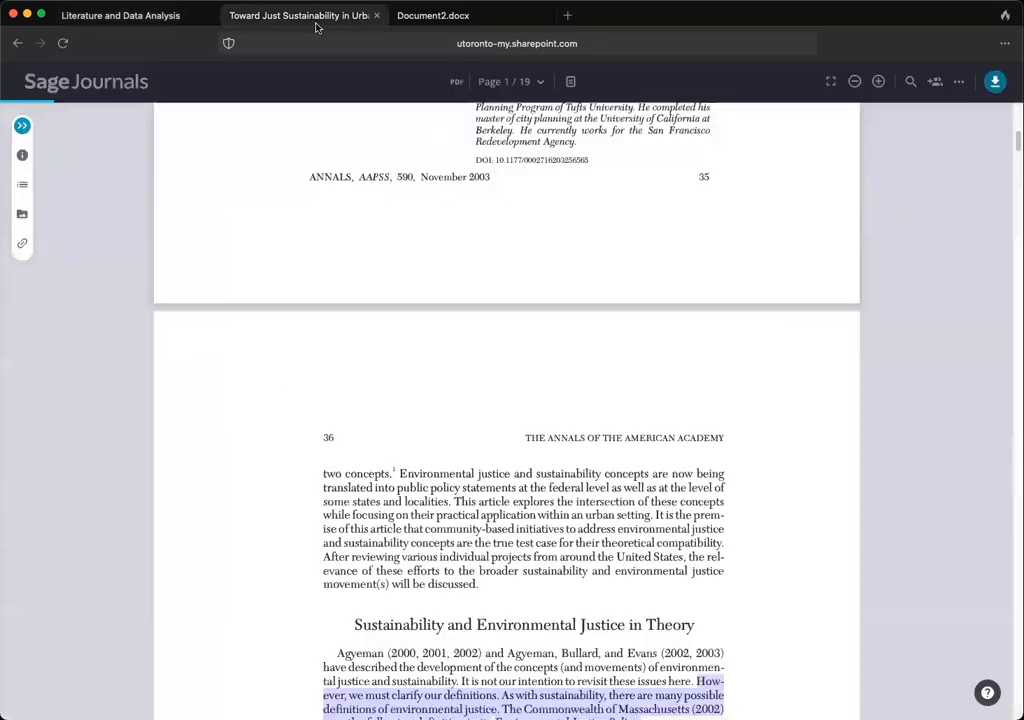
{"action": "scroll", "coordinate": [482, 329], "scroll_direction": "down", "scroll_amount": 8}
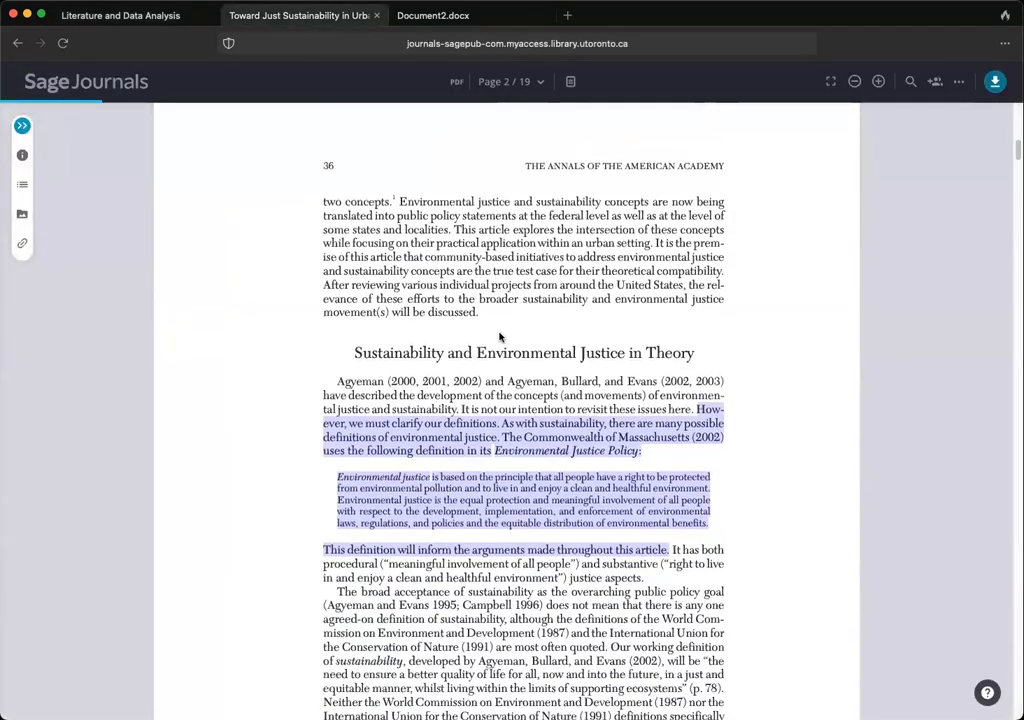
{"action": "scroll", "coordinate": [501, 336], "scroll_direction": "down", "scroll_amount": 2}
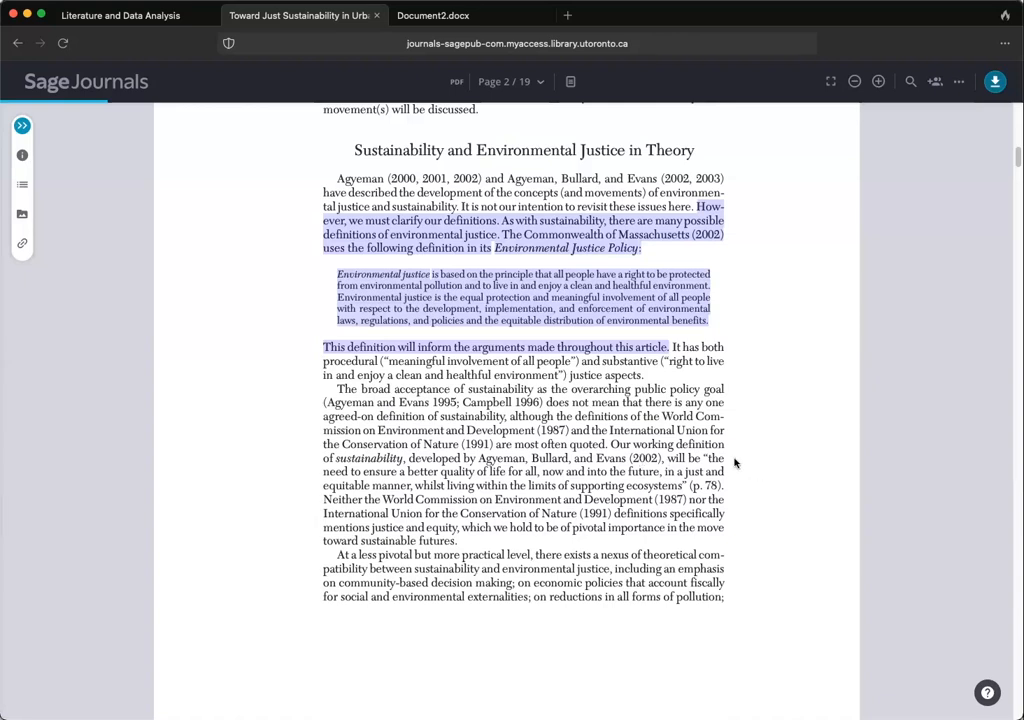
{"action": "scroll", "coordinate": [592, 423], "scroll_direction": "down", "scroll_amount": 1}
{"action": "scroll", "coordinate": [603, 424], "scroll_direction": "down", "scroll_amount": 2}
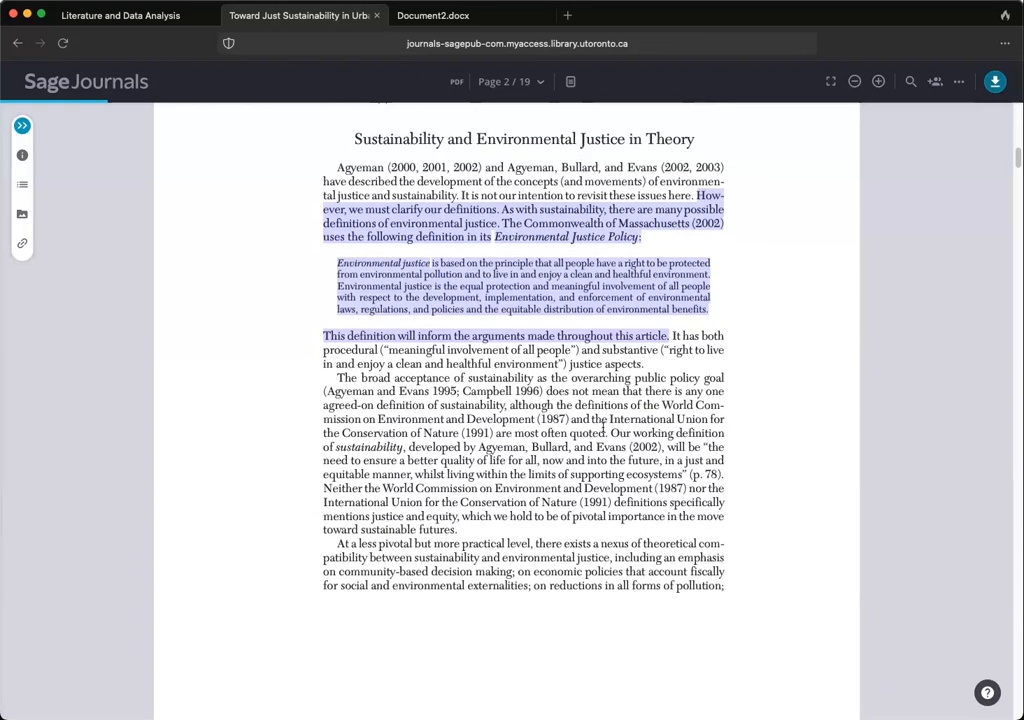
{"action": "scroll", "coordinate": [604, 430], "scroll_direction": "down", "scroll_amount": 3}
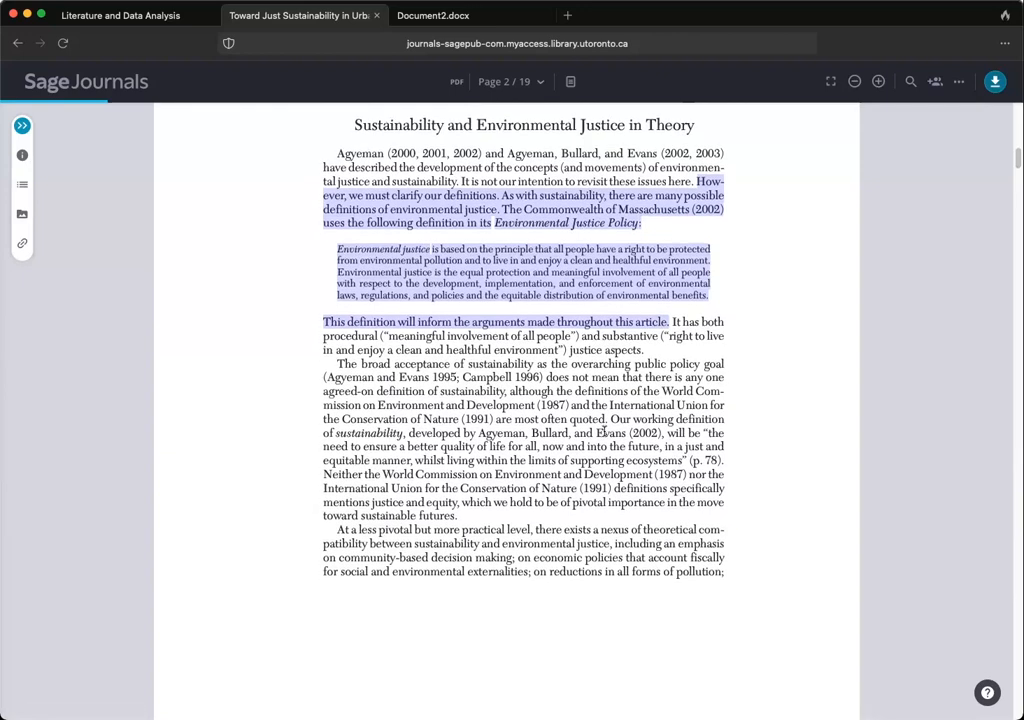
{"action": "scroll", "coordinate": [604, 430], "scroll_direction": "down", "scroll_amount": 2}
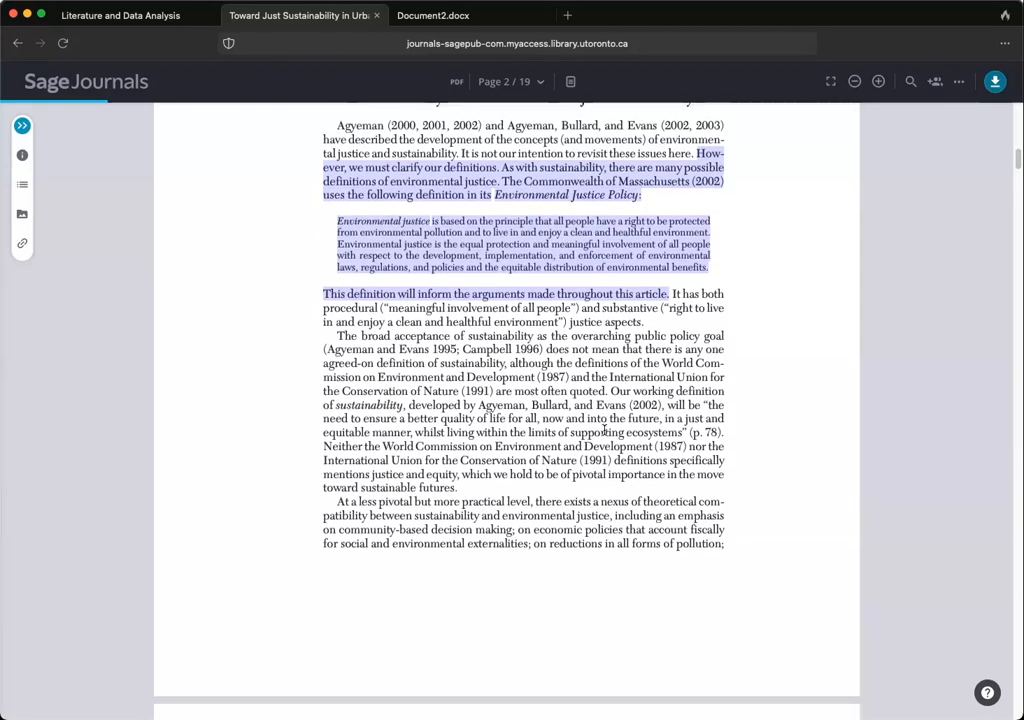
{"action": "left_click_drag", "start_coordinate": [340, 335], "coordinate": [511, 405]}
{"action": "left_click_drag", "start_coordinate": [621, 414], "coordinate": [457, 489]}
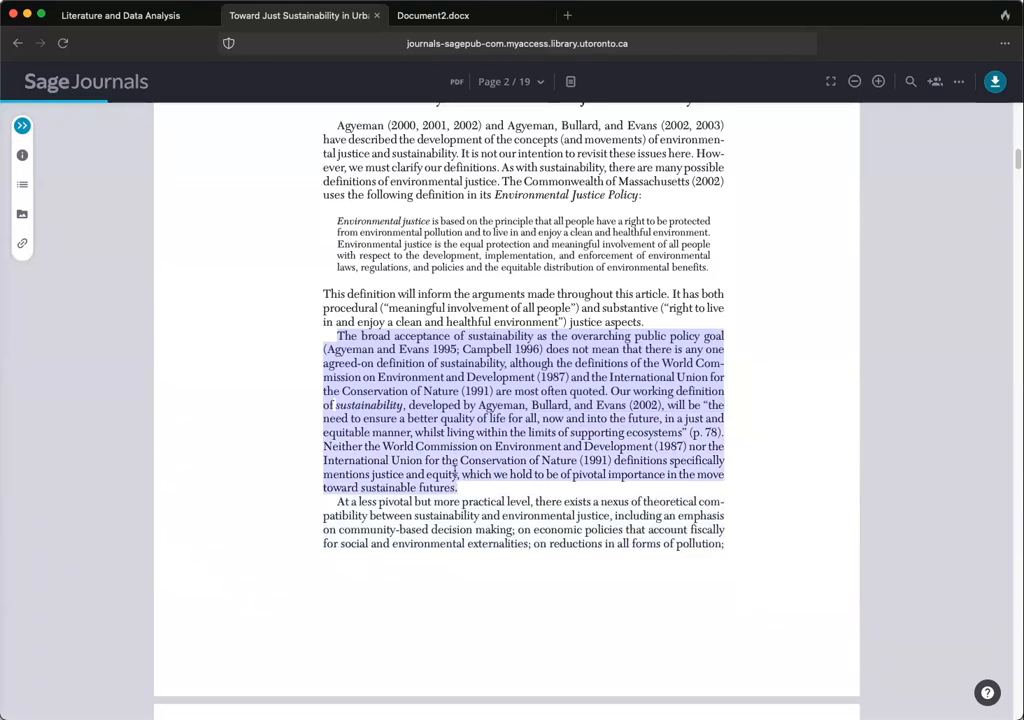
Enter the title "Definitions of Sustainability" below the first quotation in the Word document and paste the copied paragraph under it in quotation marks.
{"action": "left_click", "coordinate": [150, 22]}
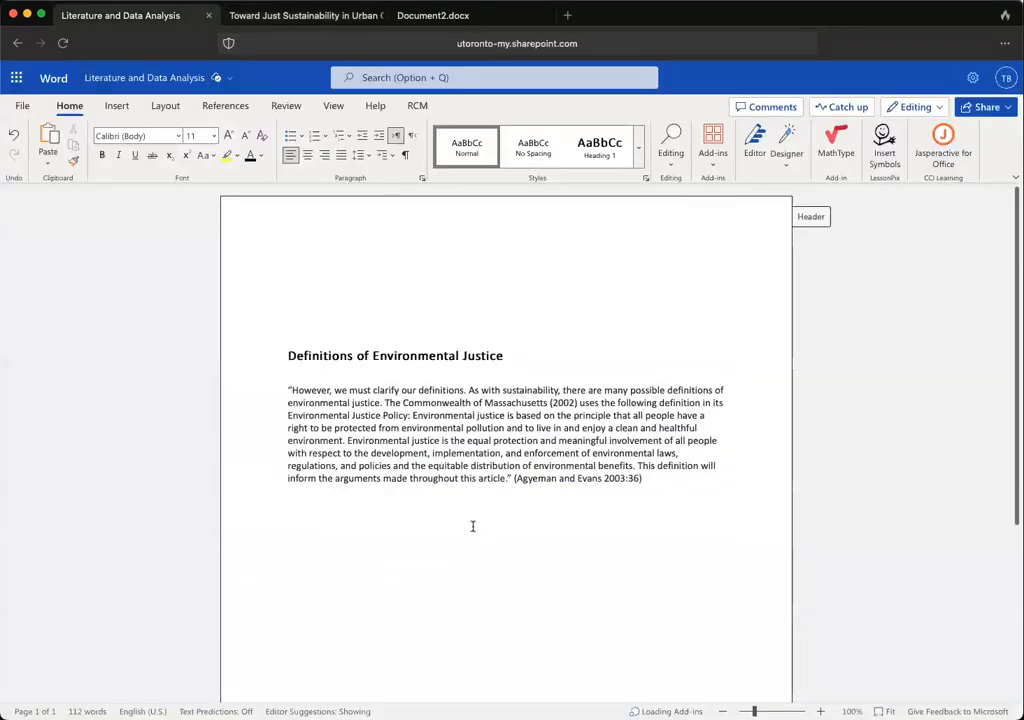
{"action": "left_click", "coordinate": [433, 521]}
{"action": "type", "text": "Definitions of Sustainability"}
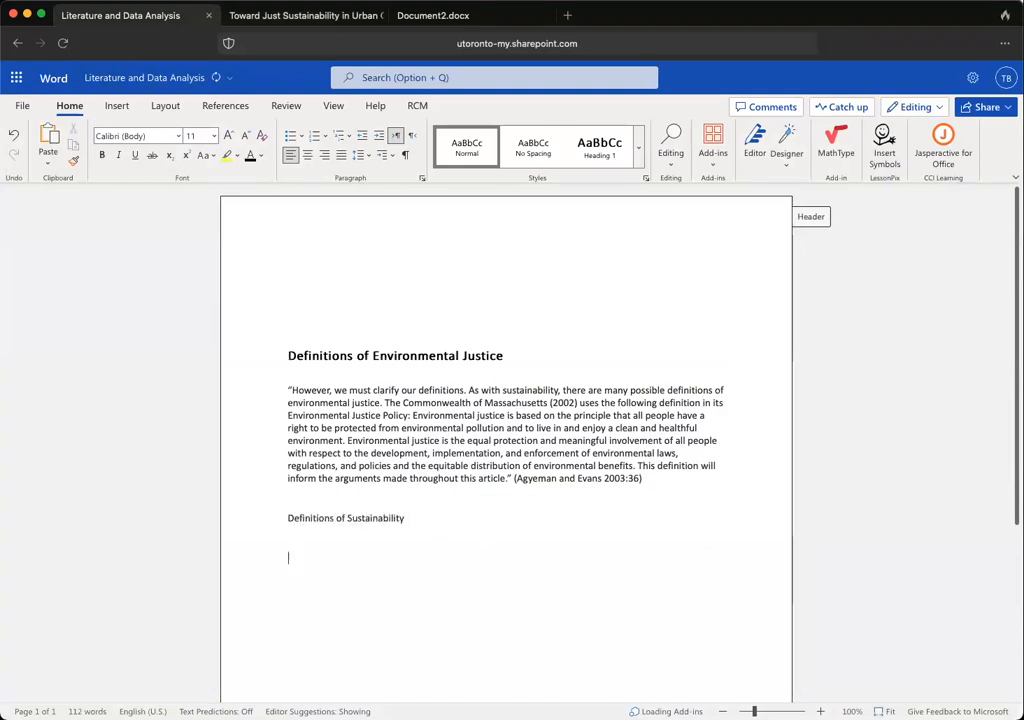
{"action": "type", "text": "The broad acceptance of sustainability as the overarching public policy goal(Agyeman and Evans 1995; Campbell 1996) does not mean that there is any oneagreed-on definition of sustainability, although the definitions of the World Com-mission on Environment and Development (1987) and the International Union forthe Conservation of Nature (1991) are most often quoted. Our working definitionofsustainability, developed by Agyeman, Bullard, and Evans (2002), will be \"theneed to ensure a better quality of life for all, now and into the future, in a just andequitable manner, whilst living within the limits of supporting ecosystems\" (p. 78).Neither the World Commission on Environment and Development (1987) nor theInternational Union for the Conservation of Nature (1991) definitions specificallymentions justice and equity, which we hold to be of pivotal importance in the movetoward sustainable futures.\""}
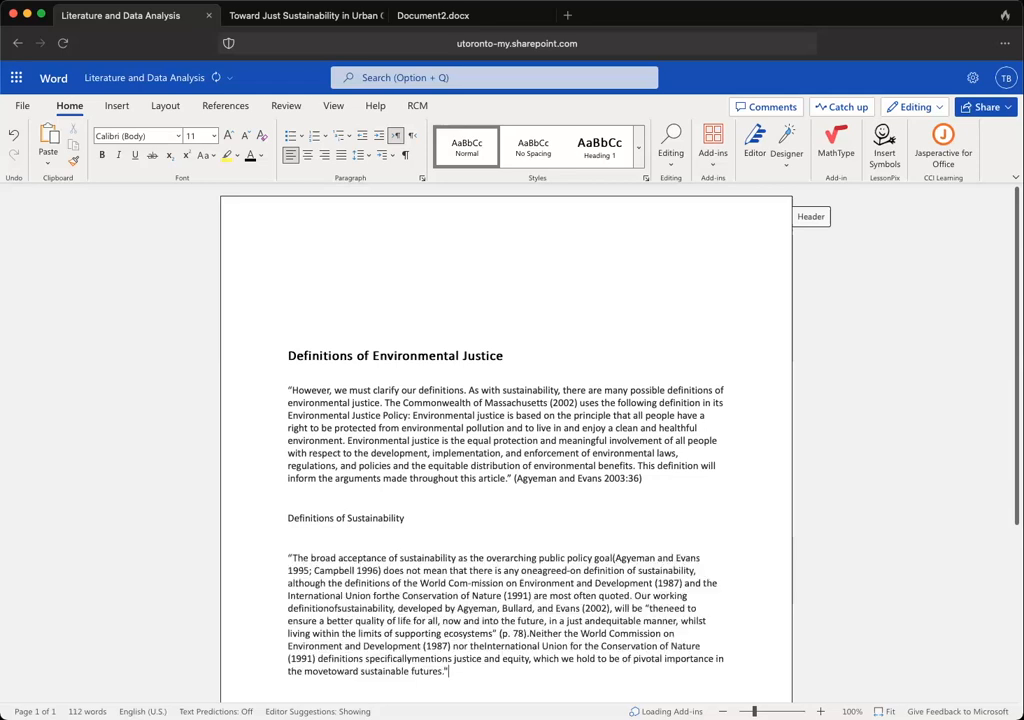
Copy the parenthetical citation from the first quotation and paste it after the sustainability quotation.
{"action": "left_click_drag", "start_coordinate": [644, 479], "coordinate": [515, 483]}
{"action": "key", "text": "super+c"}
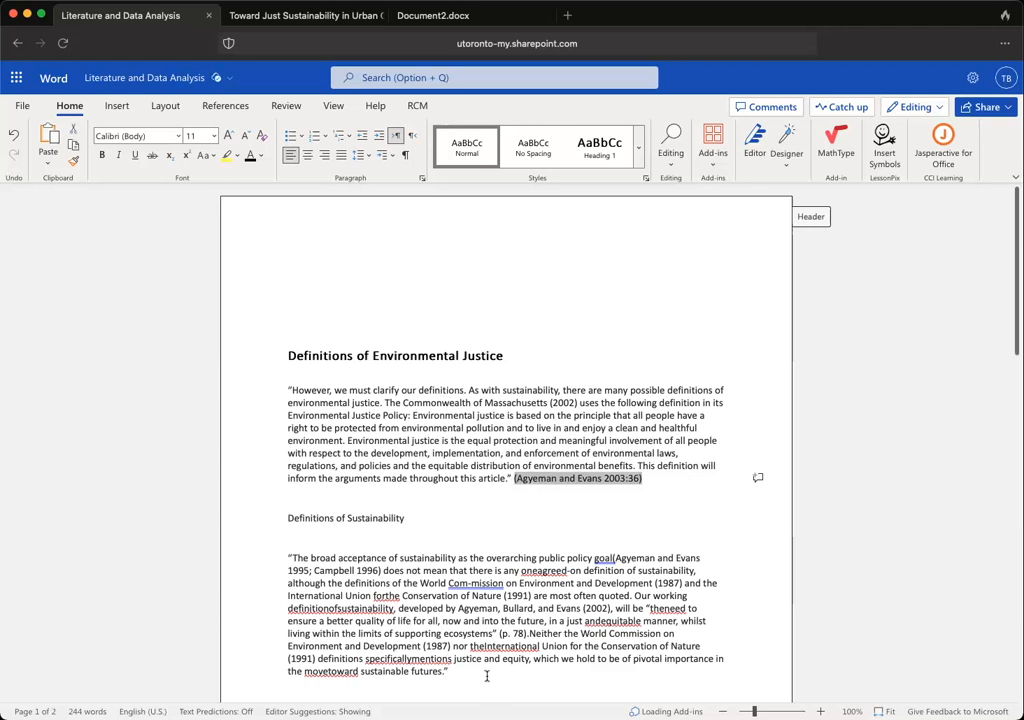
{"action": "left_click", "coordinate": [487, 668]}
{"action": "type", "text": "v"}
{"action": "key", "text": "BackSpace"}
{"action": "key", "text": "super+v"}
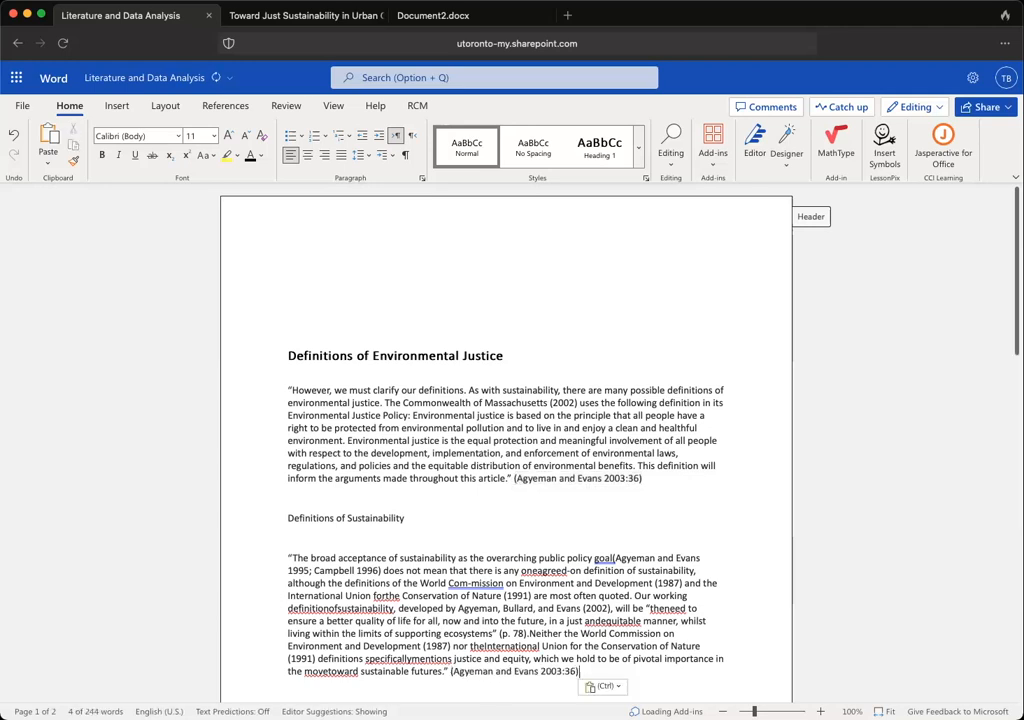
Insert the missing spaces in the sustainability quotation after "goal" and in "one agreed-on", "for the" and "definition of sustainability".
{"action": "scroll", "coordinate": [461, 628], "scroll_direction": "down", "scroll_amount": 2}
{"action": "left_click", "coordinate": [612, 462]}
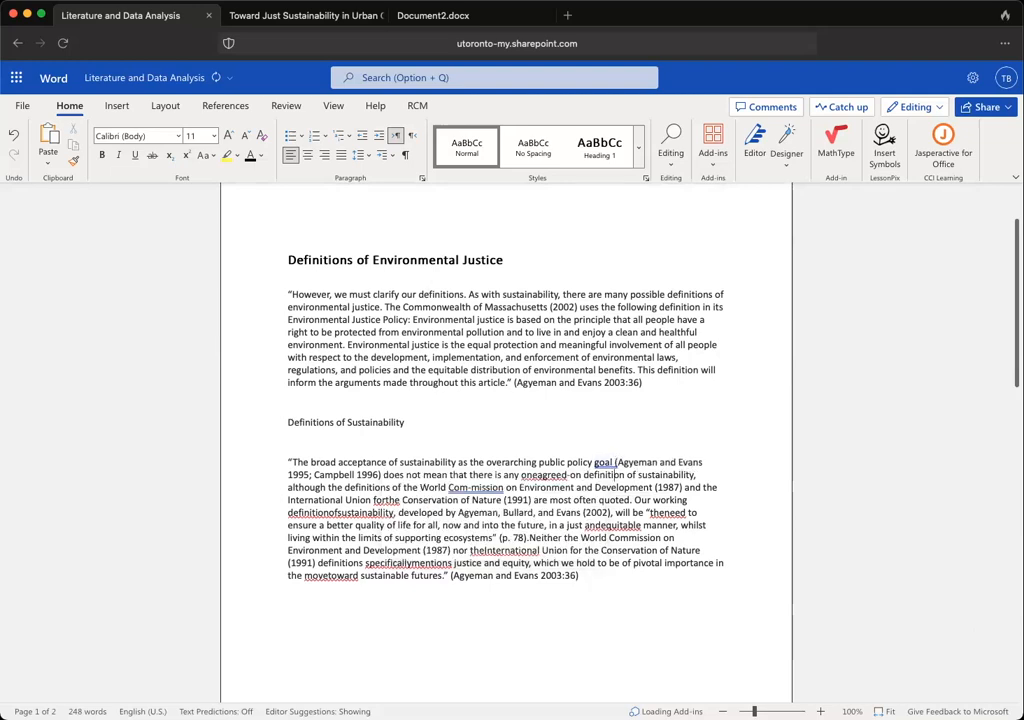
{"action": "left_click", "coordinate": [546, 476]}
{"action": "left_click", "coordinate": [388, 501]}
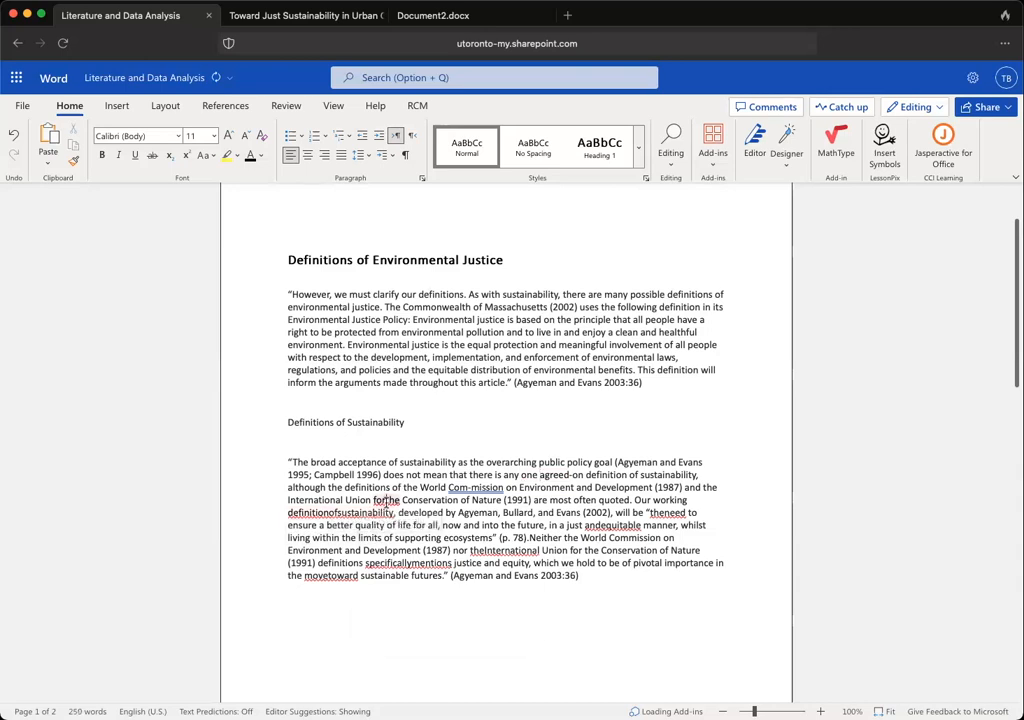
{"action": "left_click", "coordinate": [338, 514]}
{"action": "left_click", "coordinate": [331, 514]}
Insert the missing spaces in the sustainability quotation in "specifically mentions", "move toward", "the International", "and equitable" and "the need".
{"action": "left_click", "coordinate": [412, 563]}
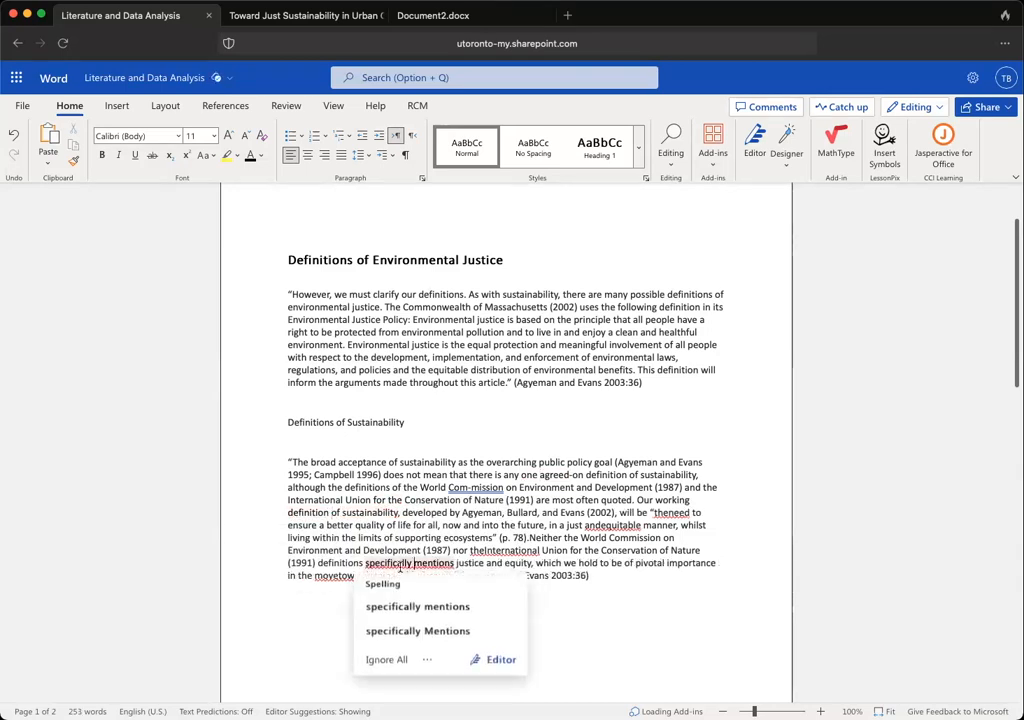
{"action": "left_click", "coordinate": [338, 575]}
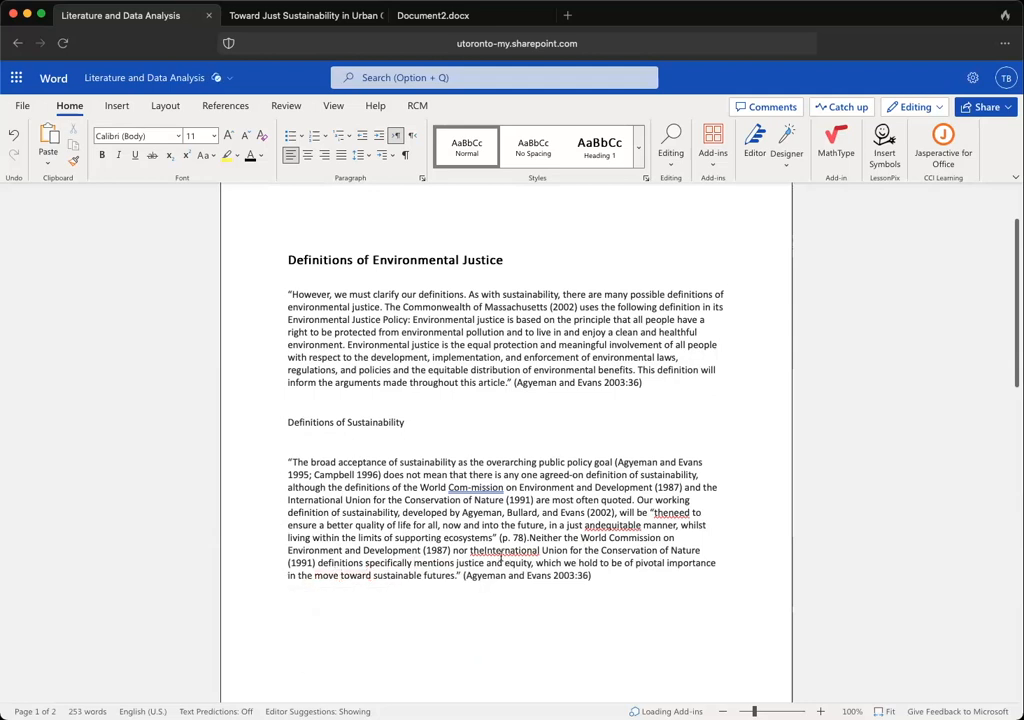
{"action": "left_click", "coordinate": [484, 551]}
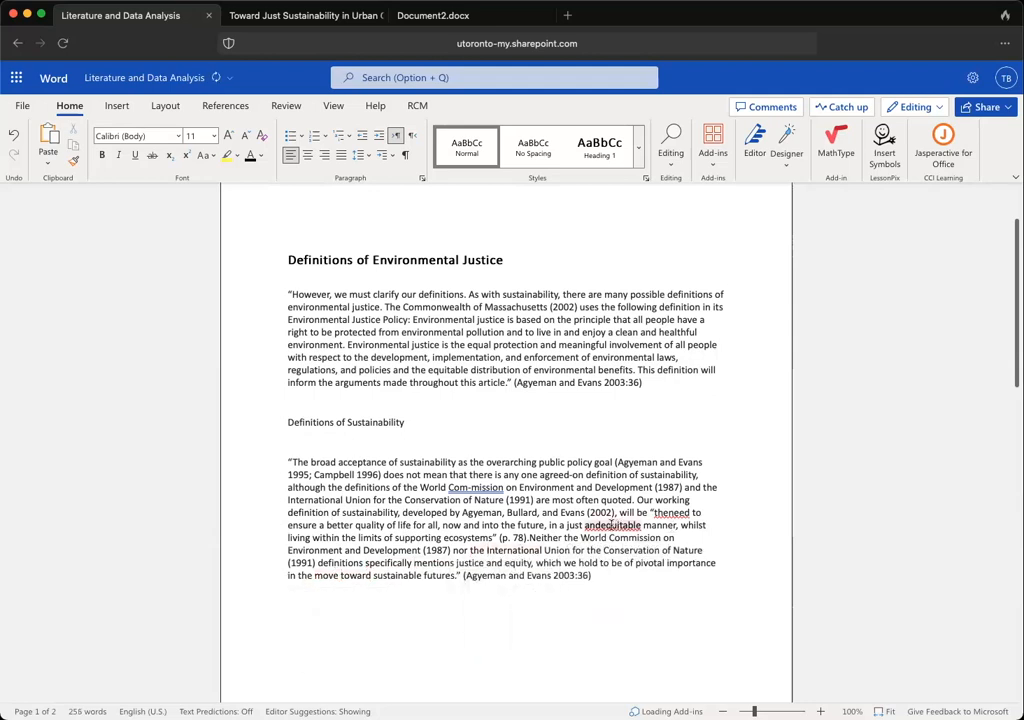
{"action": "left_click", "coordinate": [601, 524]}
{"action": "left_click", "coordinate": [669, 512]}
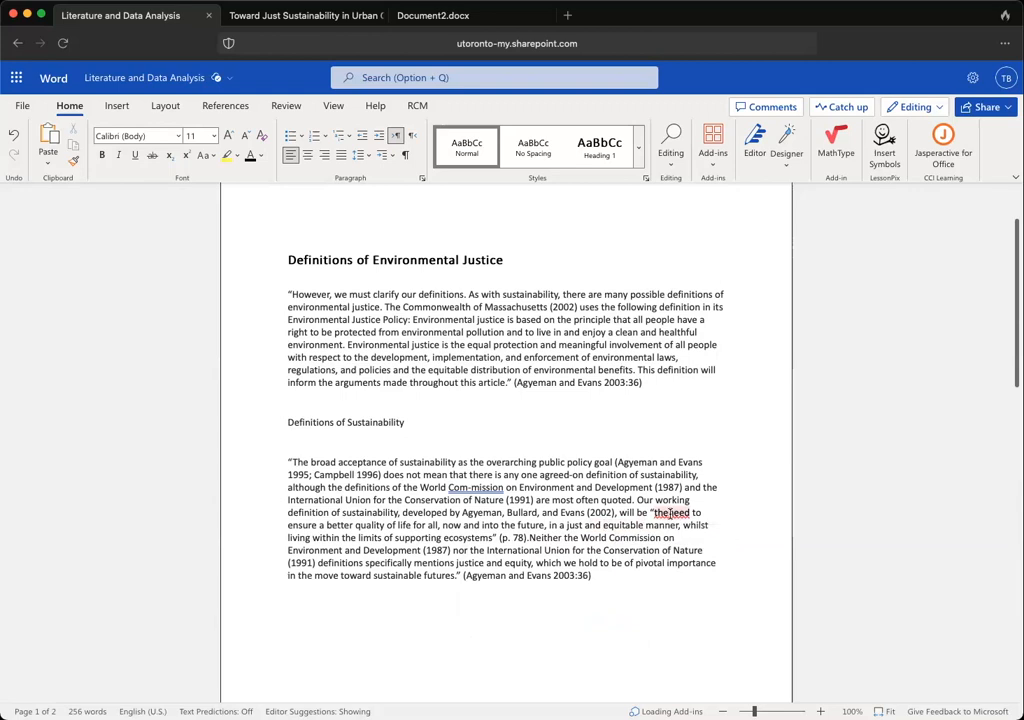
{"action": "left_click", "coordinate": [634, 582]}
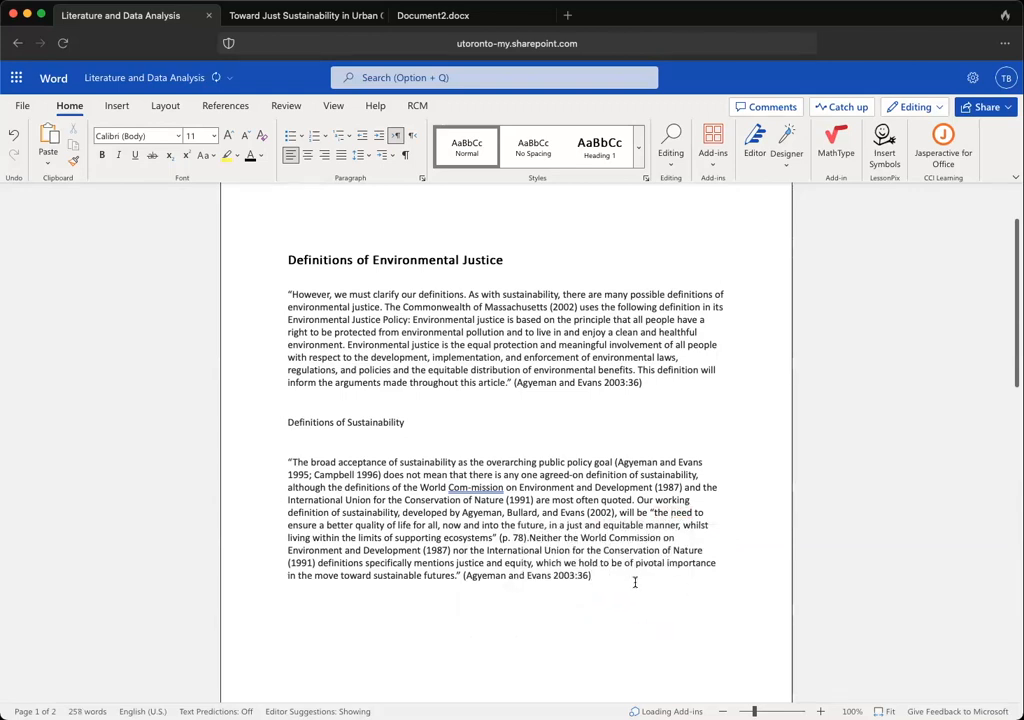
Apply the Heading 1 style to the title "Definitions of Sustainability".
{"action": "left_click", "coordinate": [365, 422]}
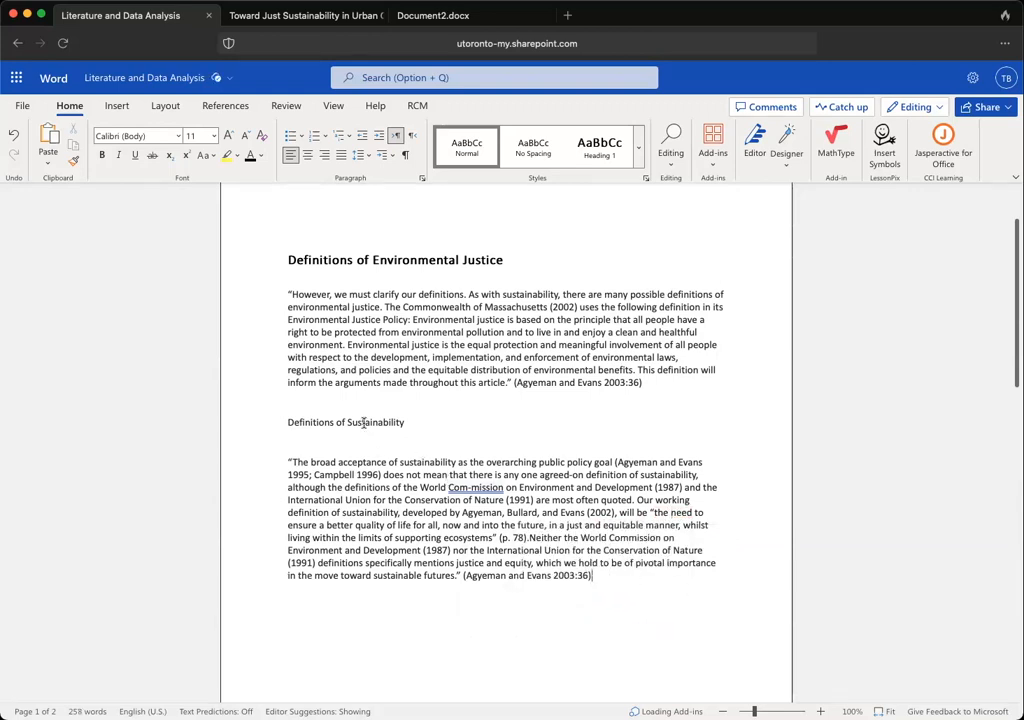
{"action": "left_click", "coordinate": [600, 148]}
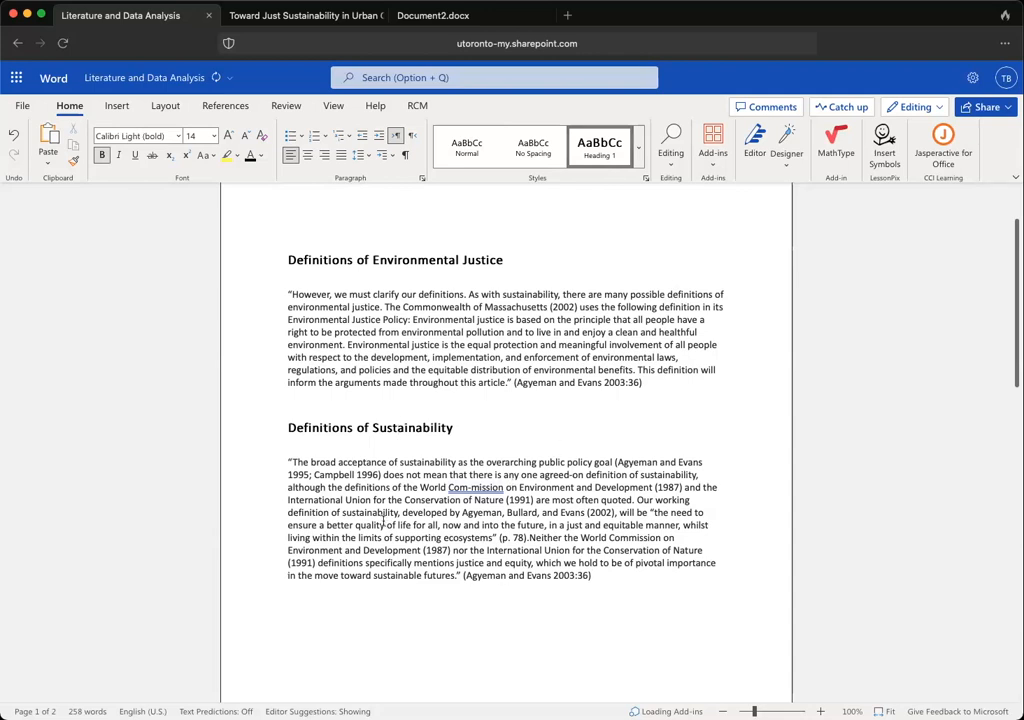
{"action": "scroll", "coordinate": [441, 612], "scroll_direction": "down", "scroll_amount": 4}
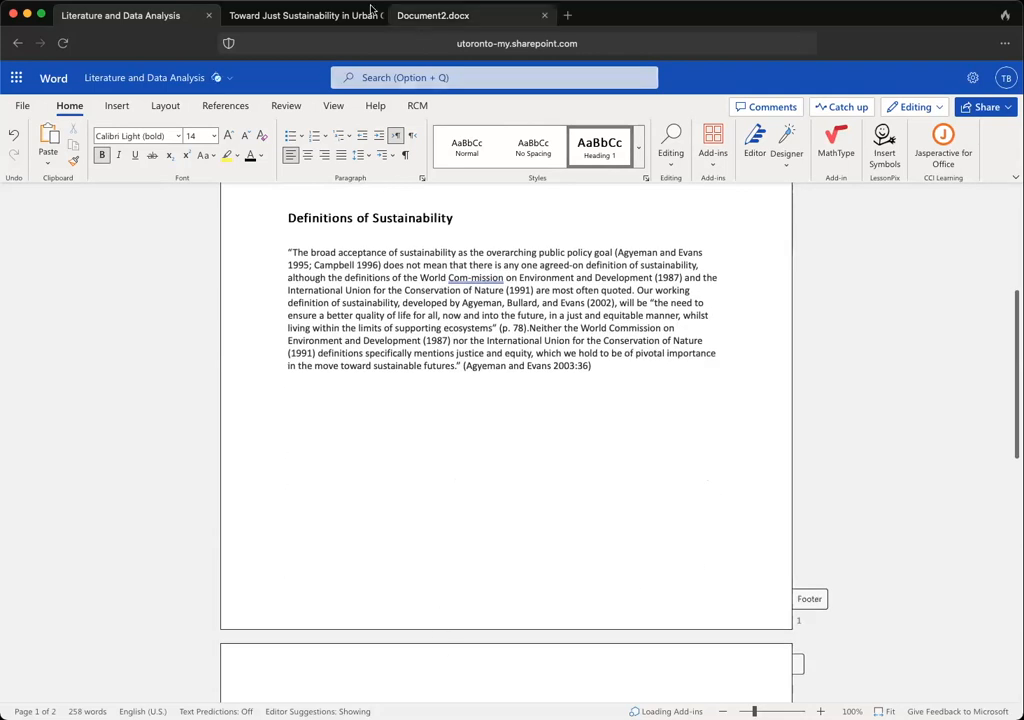
Capture a screenshot of Figure 1, the Venn diagram of sustainable development theory, on page 37 of the journal article.
{"action": "left_click", "coordinate": [305, 15]}
{"action": "scroll", "coordinate": [628, 460], "scroll_direction": "down", "scroll_amount": 8}
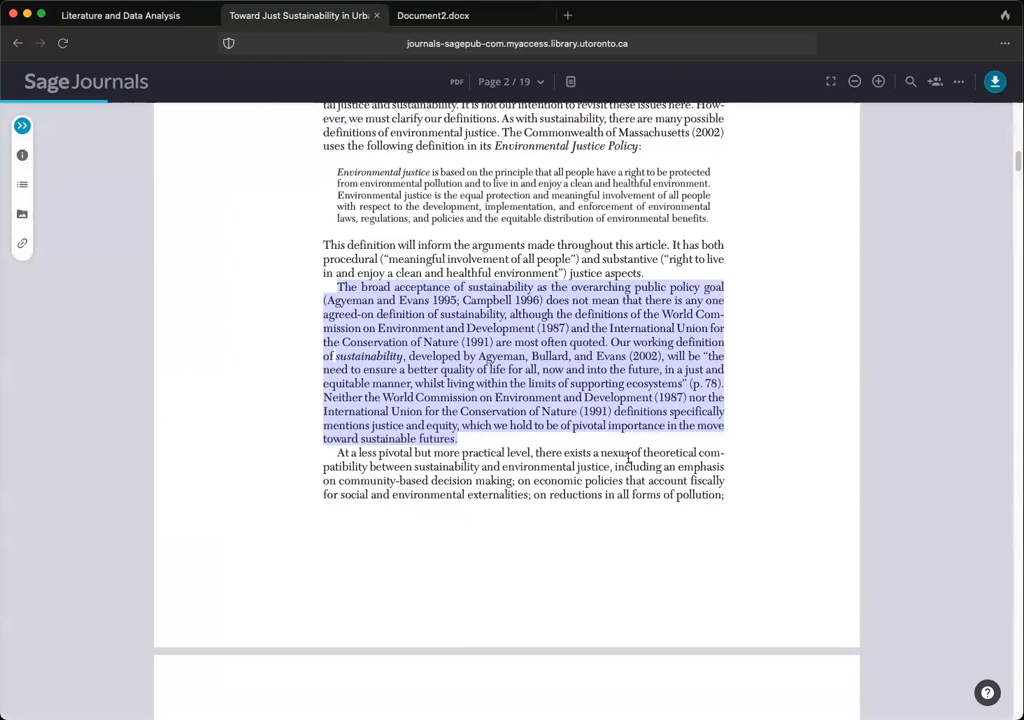
{"action": "scroll", "coordinate": [630, 461], "scroll_direction": "down", "scroll_amount": 2}
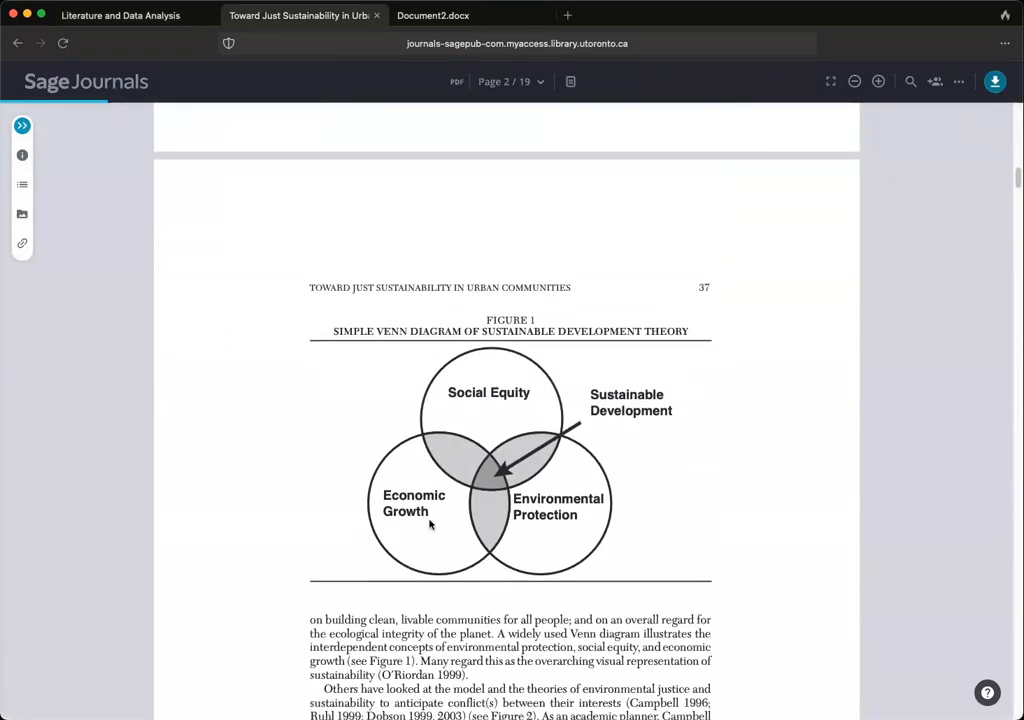
{"action": "scroll", "coordinate": [625, 500], "scroll_direction": "down", "scroll_amount": 1}
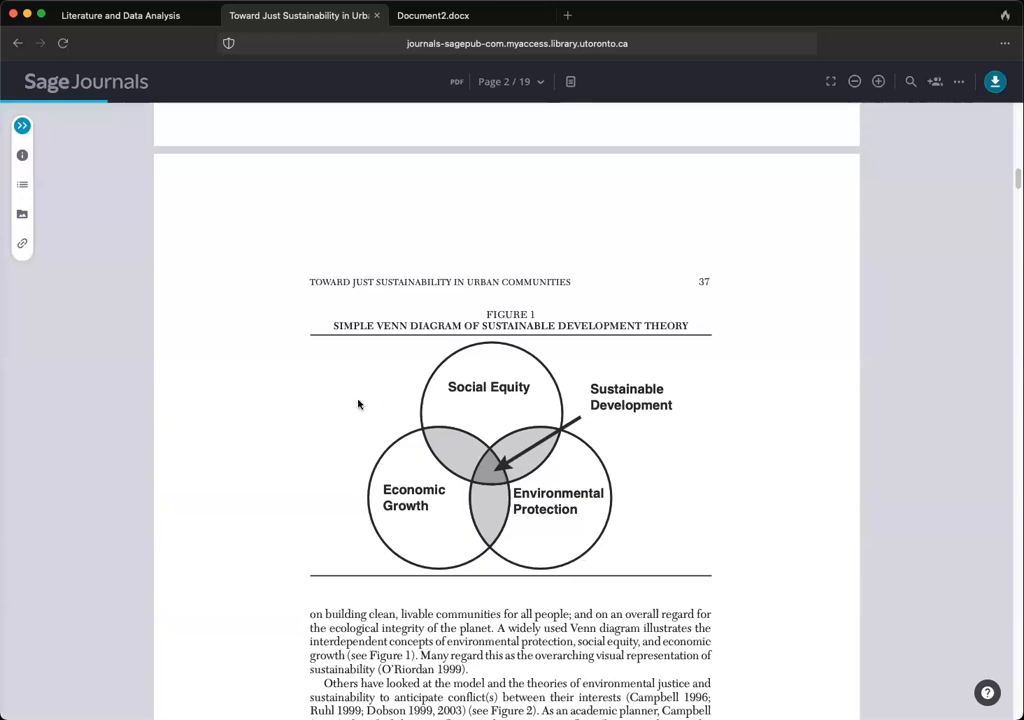
{"action": "scroll", "coordinate": [514, 480], "scroll_direction": "down", "scroll_amount": 1}
{"action": "scroll", "coordinate": [514, 480], "scroll_direction": "down", "scroll_amount": 3}
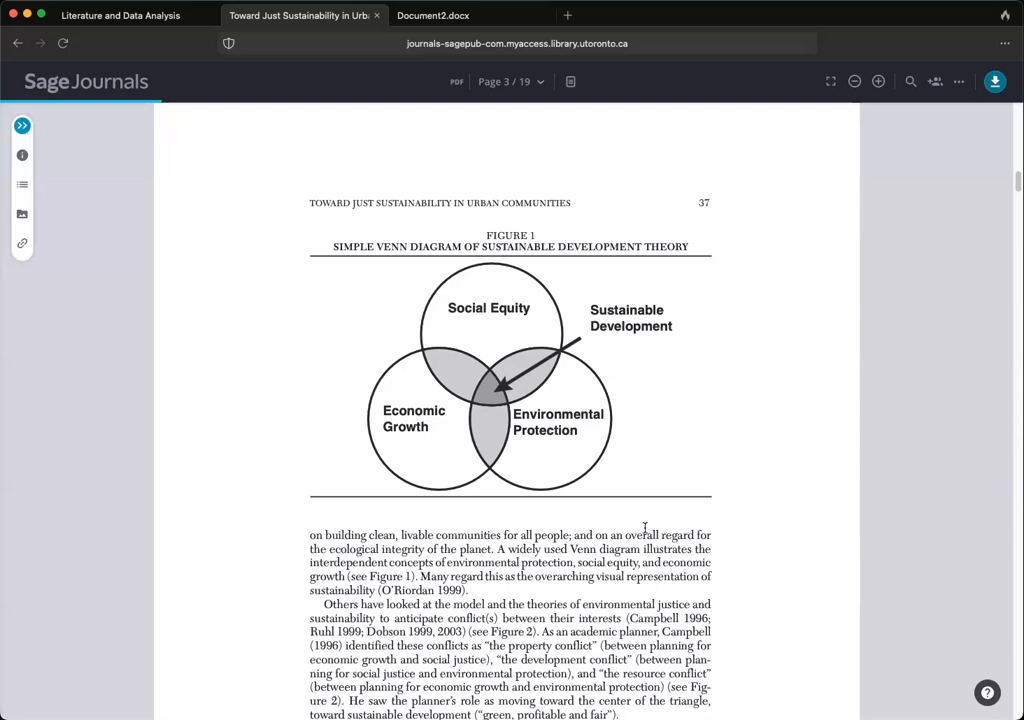
{"action": "key", "text": "super+shift+4"}
{"action": "key", "text": "Escape"}
Add the Heading 1 title "Interweaving Justice and Sustainability" below the sustainability quotation in the Word document and paste the Figure 1 screenshot under it.
{"action": "left_click", "coordinate": [120, 14]}
{"action": "left_click", "coordinate": [466, 432]}
{"action": "type", "text": "Interweaving Justice an"}
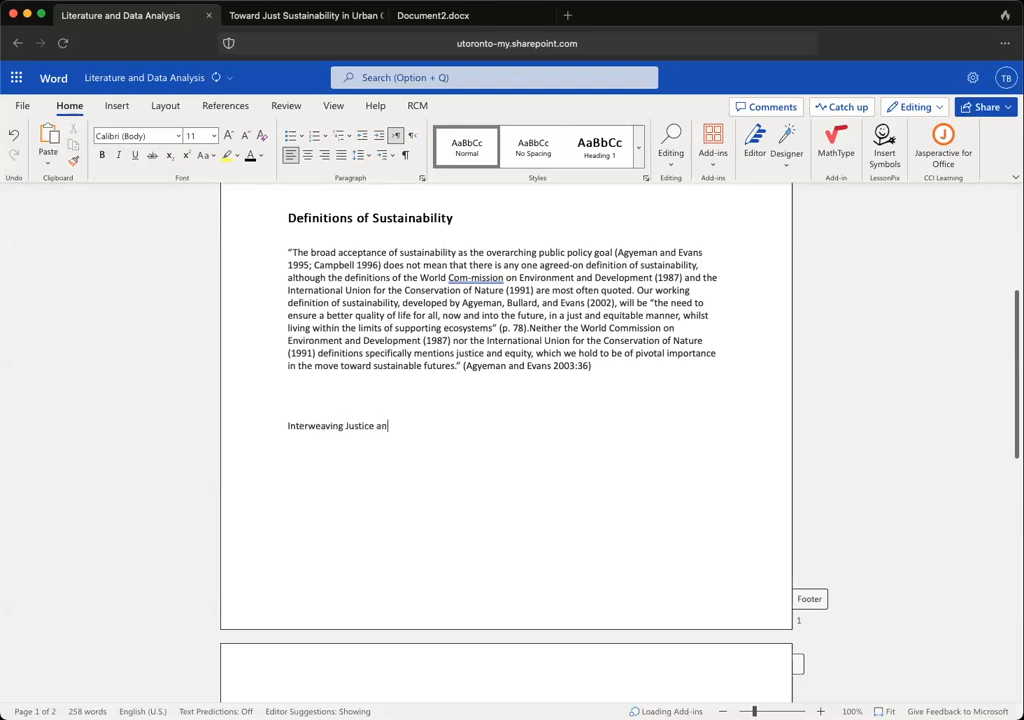
{"action": "type", "text": "d Sustainability"}
{"action": "left_click", "coordinate": [606, 136]}
{"action": "key", "text": "Return"}
{"action": "key", "text": "super+v"}
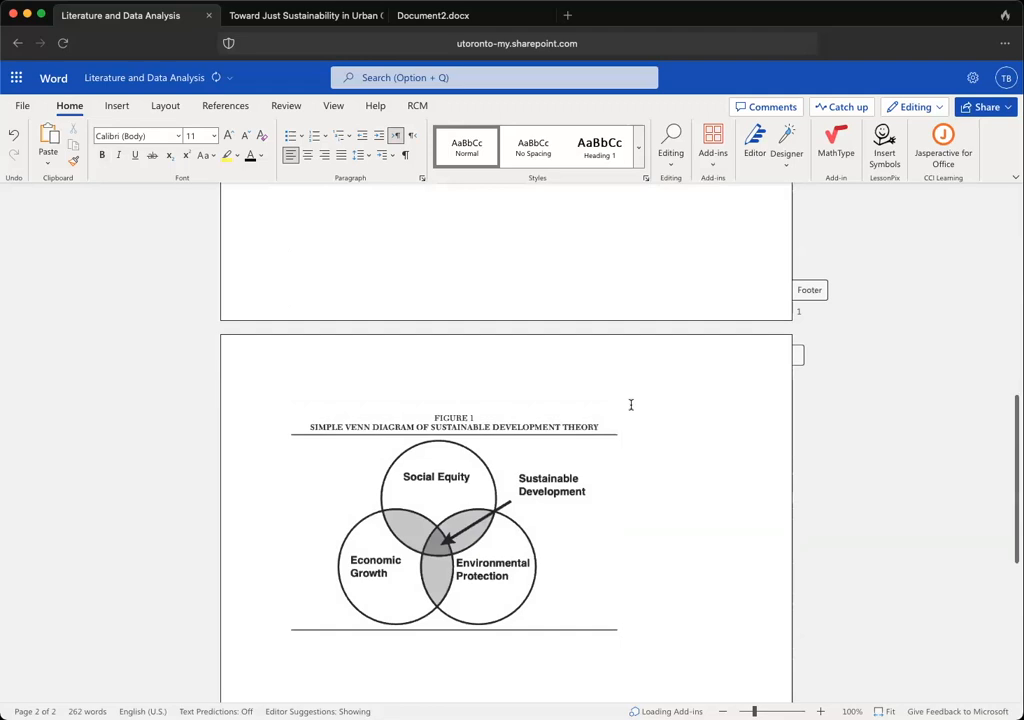
Copy the parenthetical citation from the sustainability quotation, paste it below the Figure 1 image and change its page number to 37.
{"action": "key", "text": "super+z"}
{"action": "left_click_drag", "start_coordinate": [605, 397], "coordinate": [465, 400]}
{"action": "scroll", "coordinate": [549, 496], "scroll_direction": "down", "scroll_amount": 9}
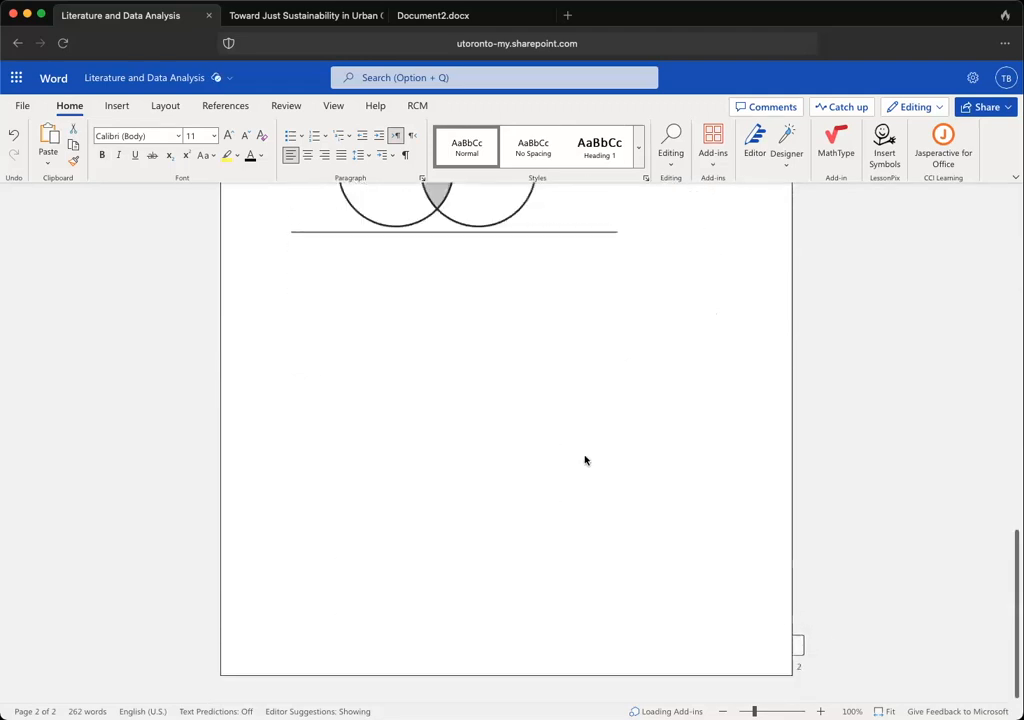
{"action": "scroll", "coordinate": [620, 410], "scroll_direction": "up", "scroll_amount": 2}
{"action": "left_click", "coordinate": [654, 361]}
{"action": "key", "text": "Return"}
{"action": "type", "text": "(Agyeman and Evans 2003:3)"}
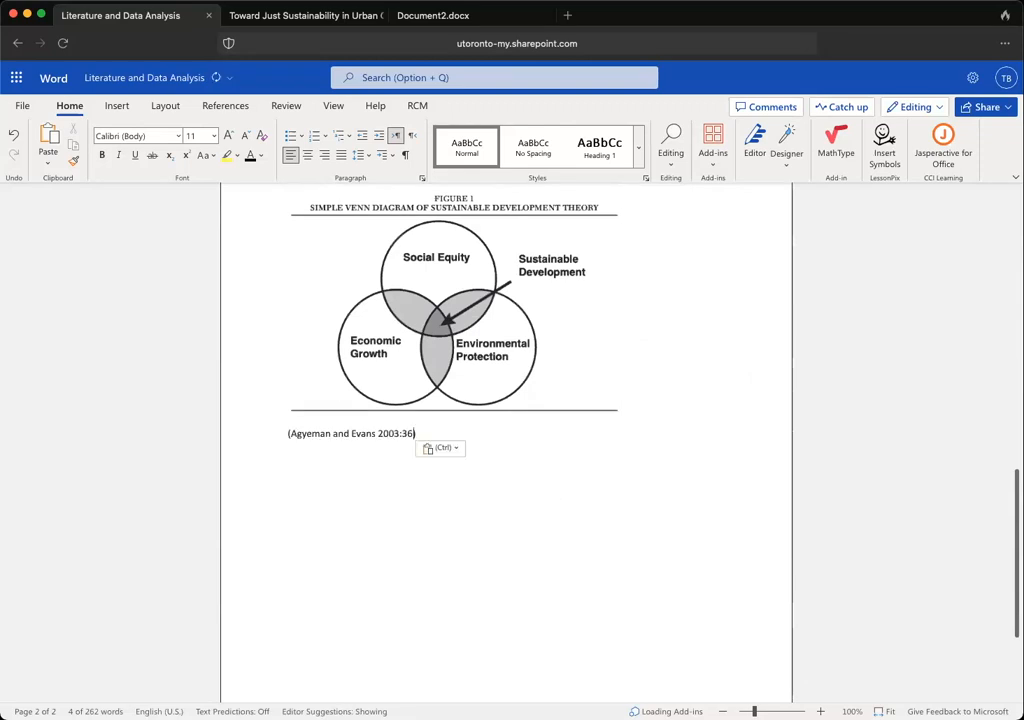
Insert a page break before the heading "Interweaving Justice and Sustainability" and delete the blank line between that heading and the figure.
{"action": "scroll", "coordinate": [700, 380], "scroll_direction": "up", "scroll_amount": 5}
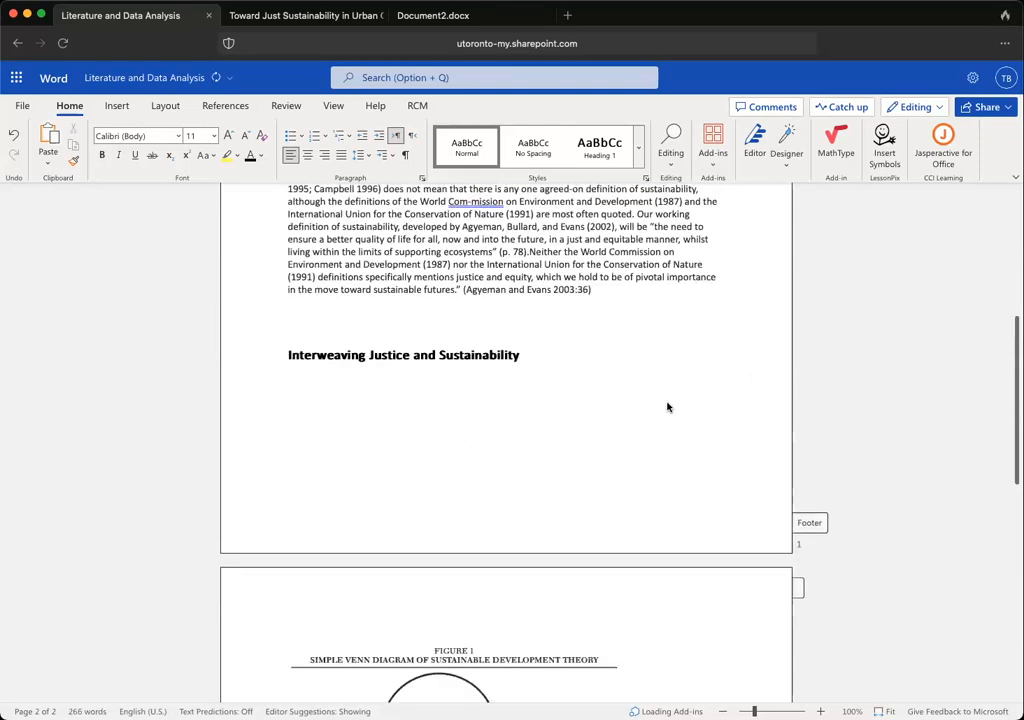
{"action": "left_click", "coordinate": [287, 356]}
{"action": "key", "text": "super+Return"}
{"action": "scroll", "coordinate": [521, 482], "scroll_direction": "down", "scroll_amount": 5}
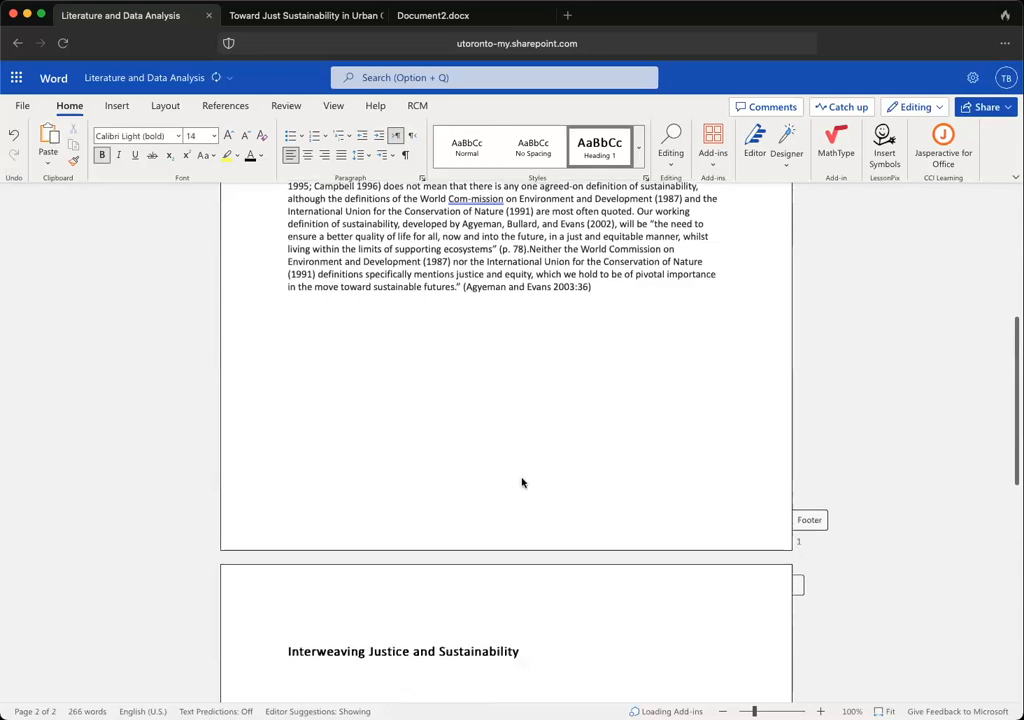
{"action": "scroll", "coordinate": [446, 311], "scroll_direction": "up", "scroll_amount": 2}
{"action": "left_click", "coordinate": [435, 416]}
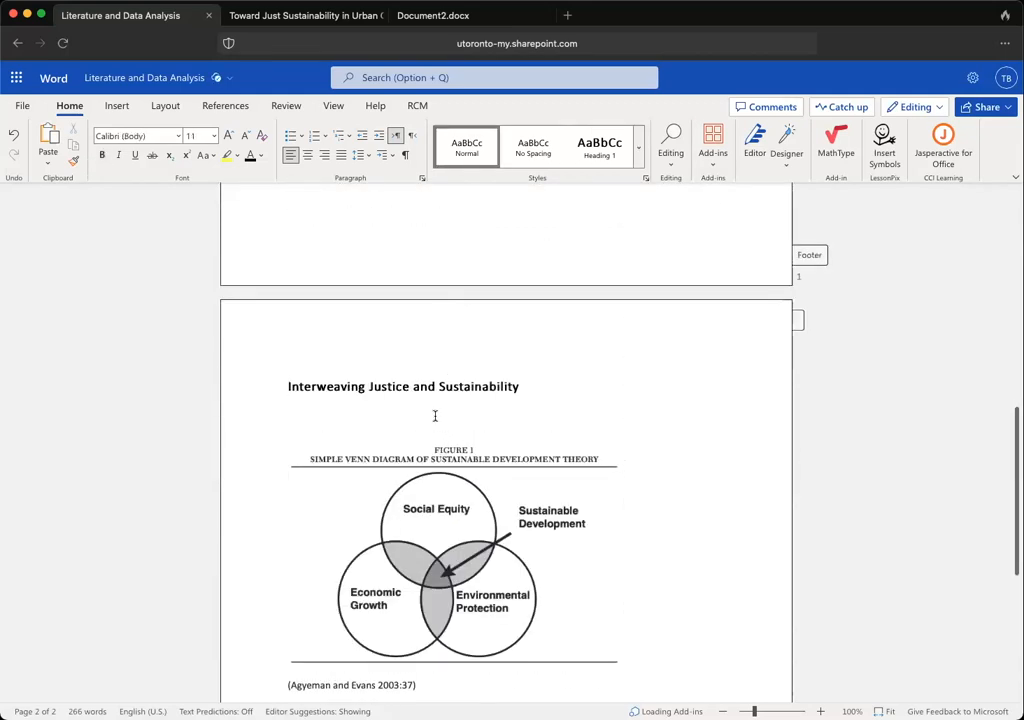
{"action": "key", "text": "Delete"}
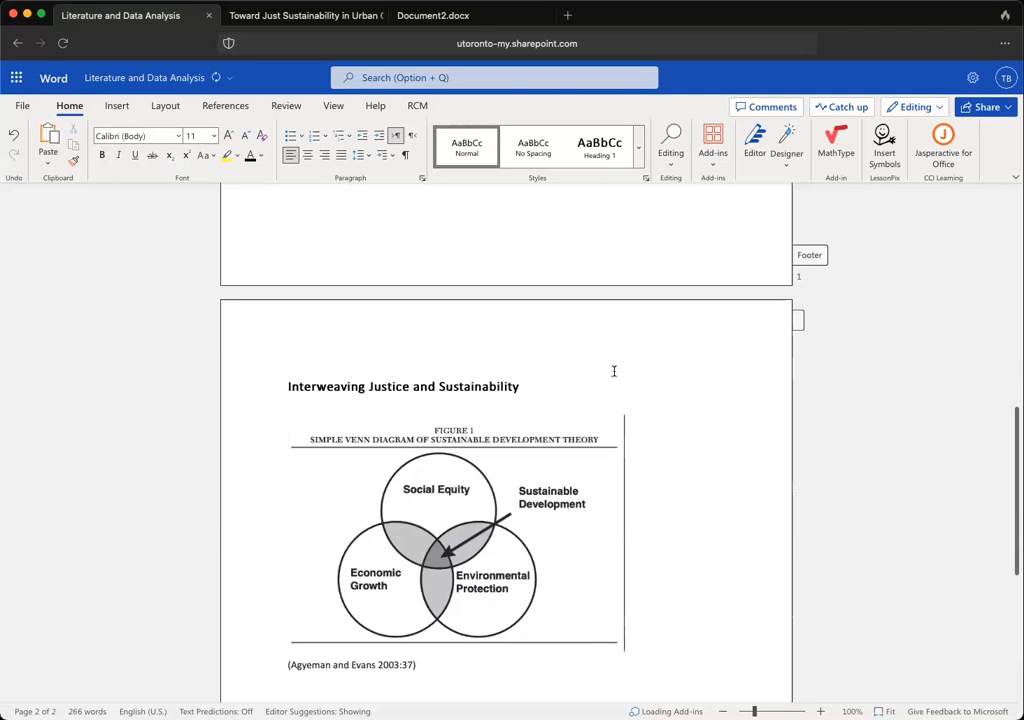
Review the whole document, examining the thematic headings, the two quotations and the figure with their citations.
{"action": "scroll", "coordinate": [448, 366], "scroll_direction": "up", "scroll_amount": 7}
{"action": "scroll", "coordinate": [483, 536], "scroll_direction": "down", "scroll_amount": 5}
{"action": "scroll", "coordinate": [483, 536], "scroll_direction": "down", "scroll_amount": 4}
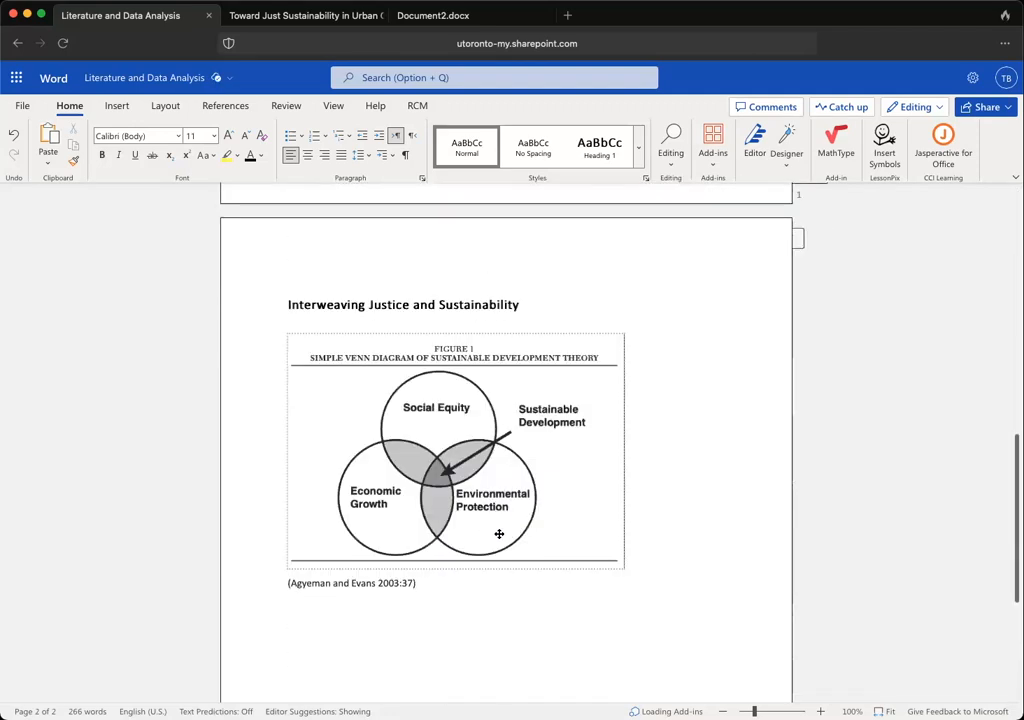
{"action": "left_click_drag", "start_coordinate": [321, 305], "coordinate": [474, 306]}
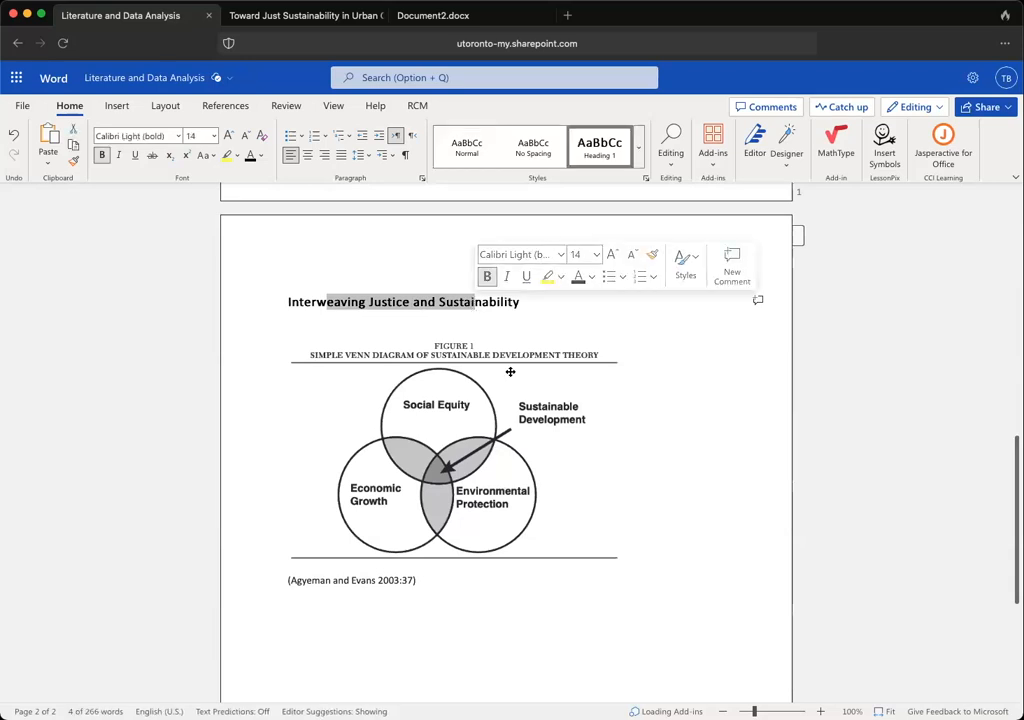
{"action": "left_click", "coordinate": [296, 620]}
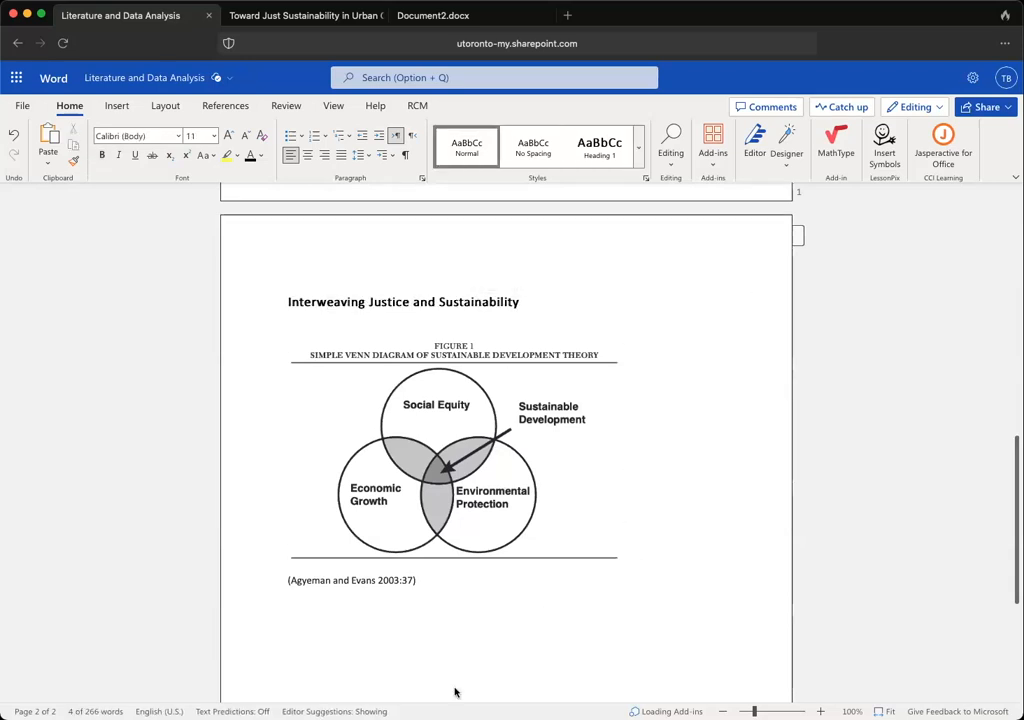
{"action": "scroll", "coordinate": [450, 430], "scroll_direction": "up", "scroll_amount": 8}
{"action": "scroll", "coordinate": [489, 432], "scroll_direction": "up", "scroll_amount": 4}
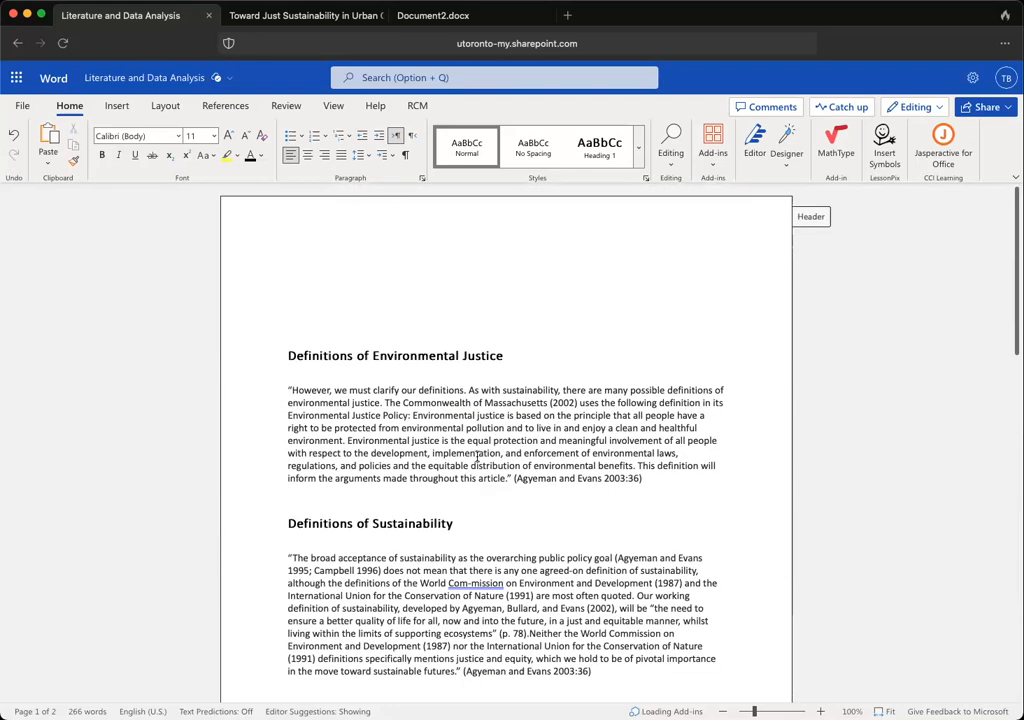
{"action": "left_click", "coordinate": [535, 348]}
{"action": "left_click", "coordinate": [263, 351]}
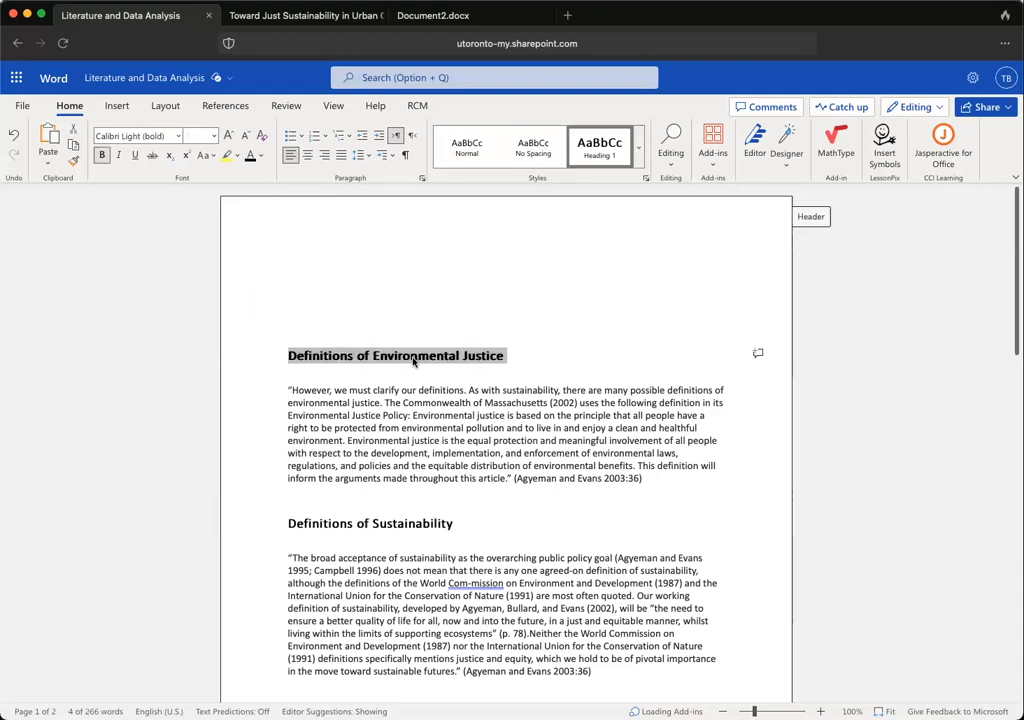
{"action": "left_click", "coordinate": [500, 354]}
{"action": "left_click", "coordinate": [270, 344]}
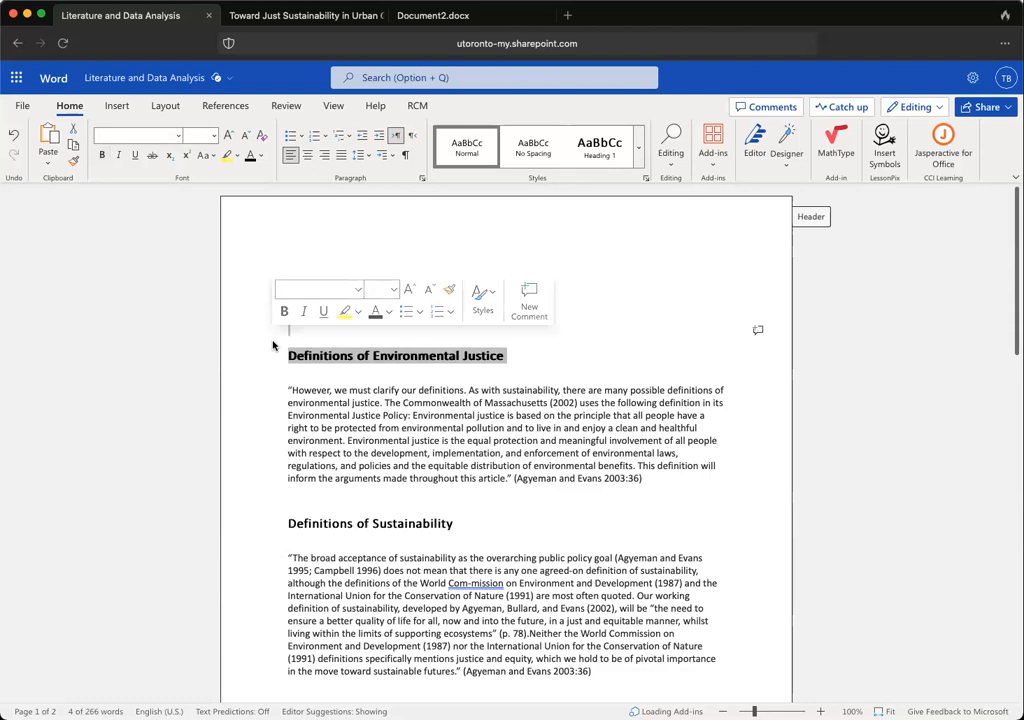
{"action": "scroll", "coordinate": [375, 440], "scroll_direction": "down", "scroll_amount": 1}
{"action": "left_click", "coordinate": [348, 466]}
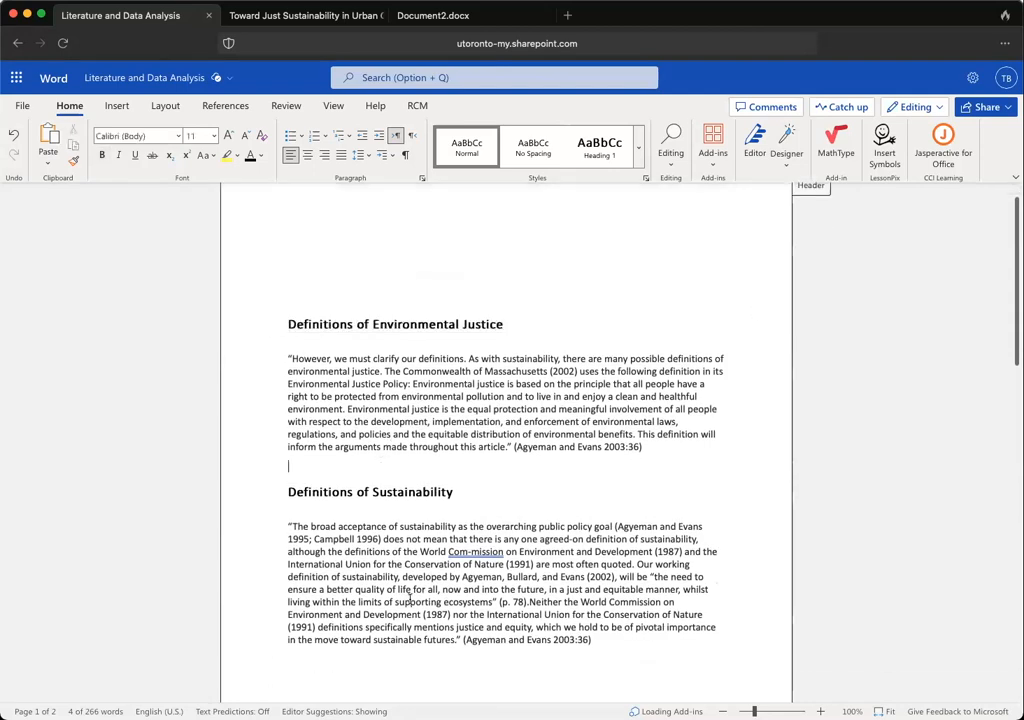
{"action": "scroll", "coordinate": [411, 600], "scroll_direction": "down", "scroll_amount": 6}
{"action": "scroll", "coordinate": [462, 577], "scroll_direction": "down", "scroll_amount": 12}
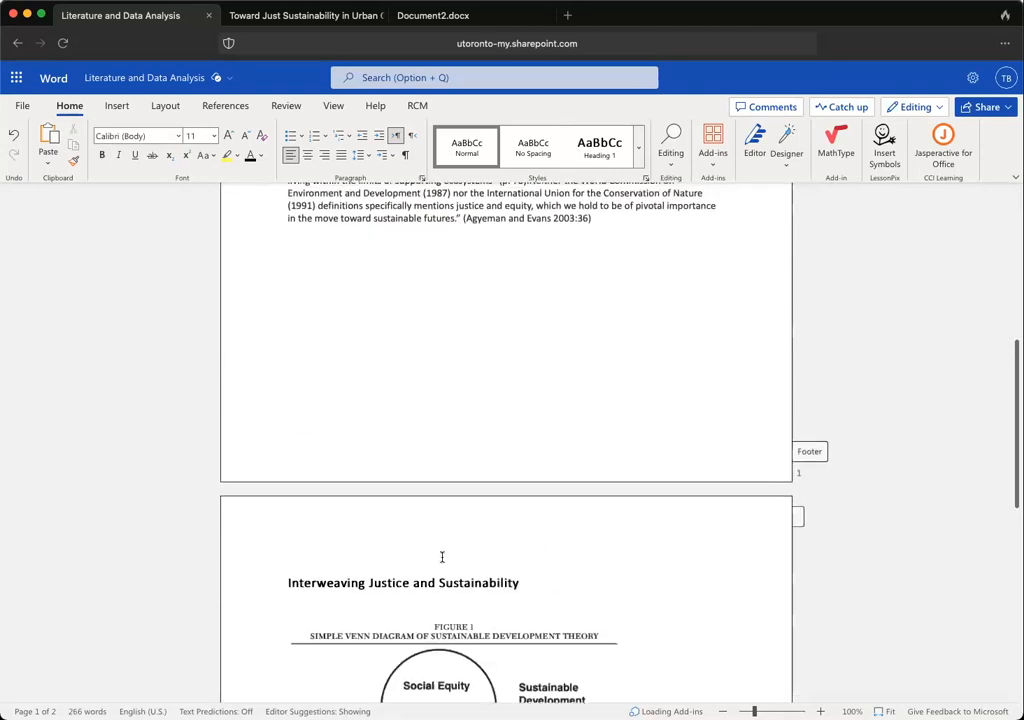
{"action": "scroll", "coordinate": [420, 464], "scroll_direction": "up", "scroll_amount": 1}
{"action": "scroll", "coordinate": [420, 464], "scroll_direction": "up", "scroll_amount": 12}
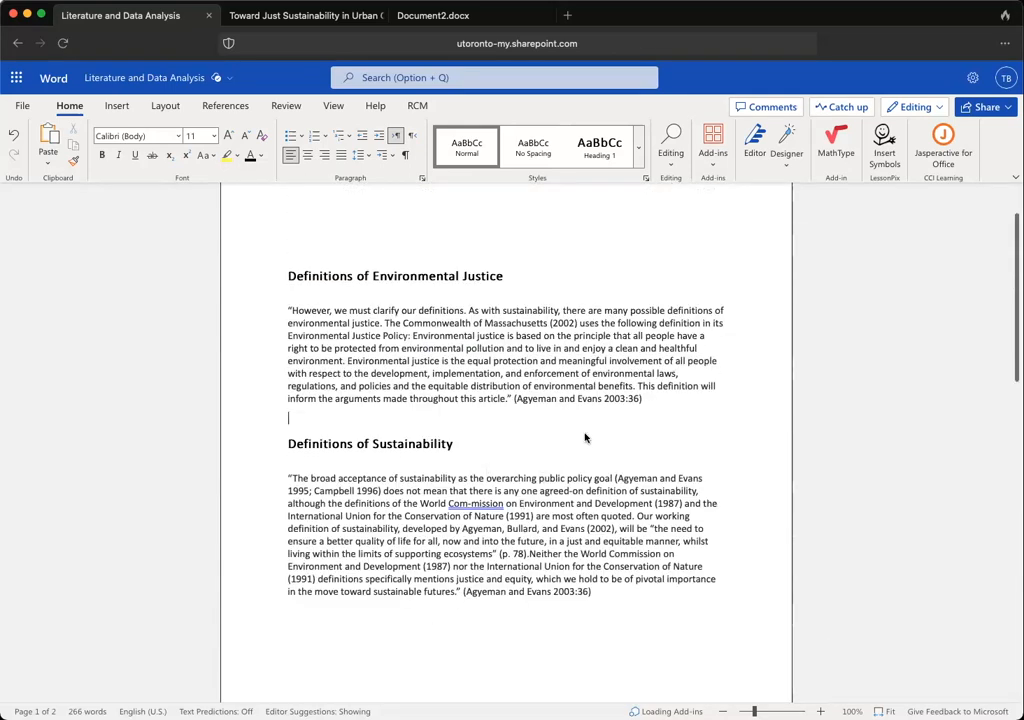
{"action": "scroll", "coordinate": [290, 312], "scroll_direction": "up", "scroll_amount": 1}
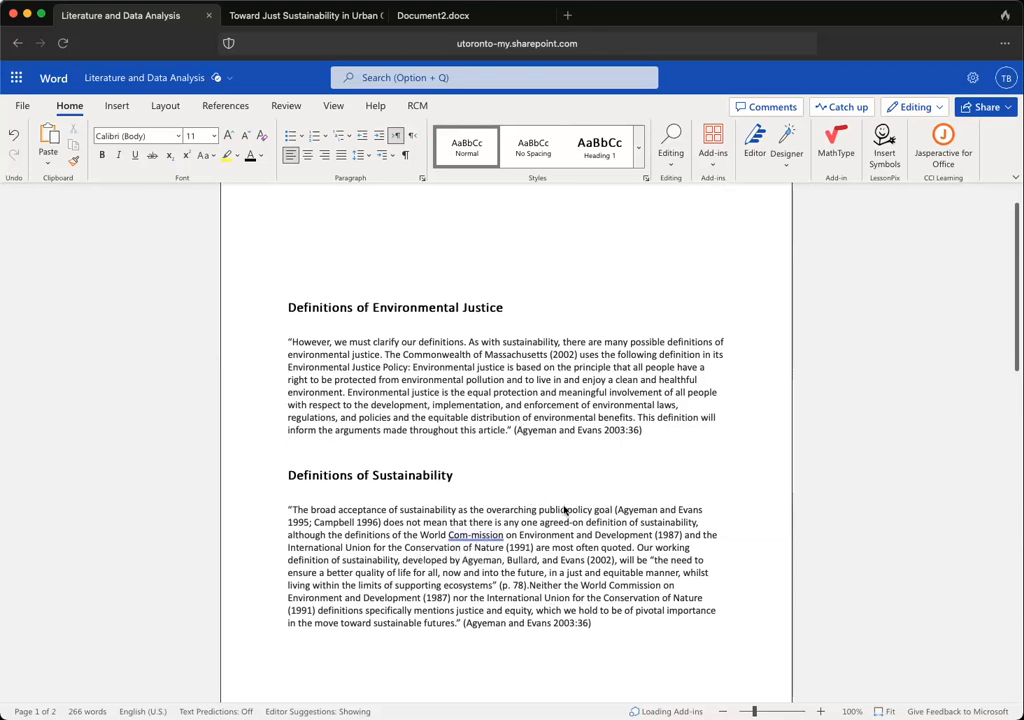
Add the title "Definitions" above "Definitions of Environmental Justice" at the start of the document and style it as Heading 1.
{"action": "scroll", "coordinate": [372, 335], "scroll_direction": "up", "scroll_amount": 3}
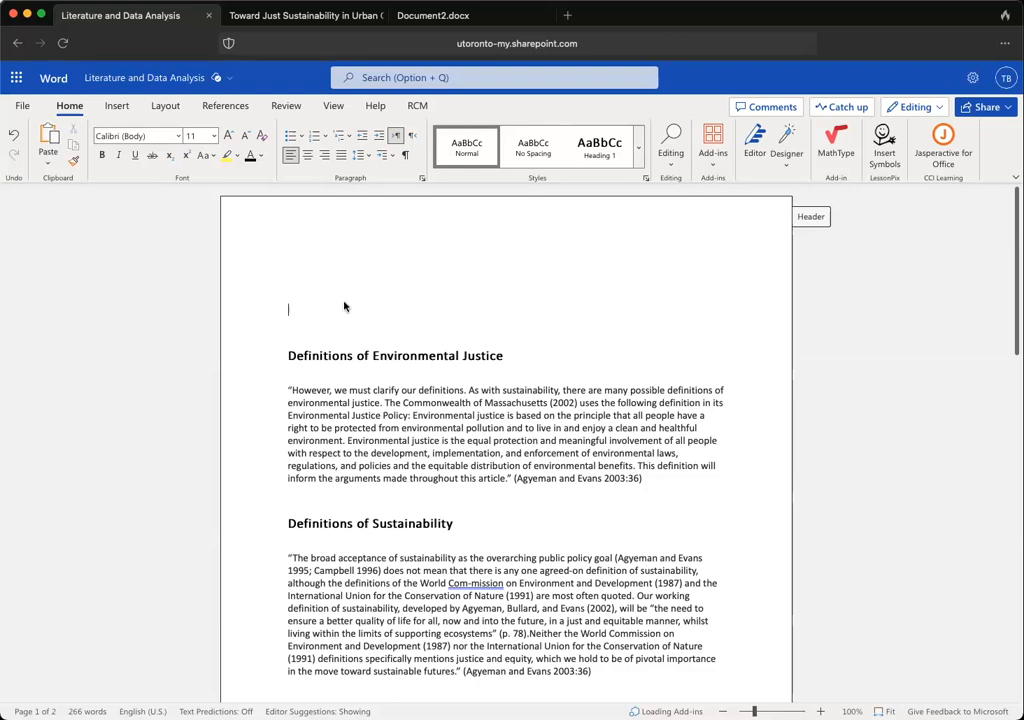
{"action": "key", "text": "Return"}
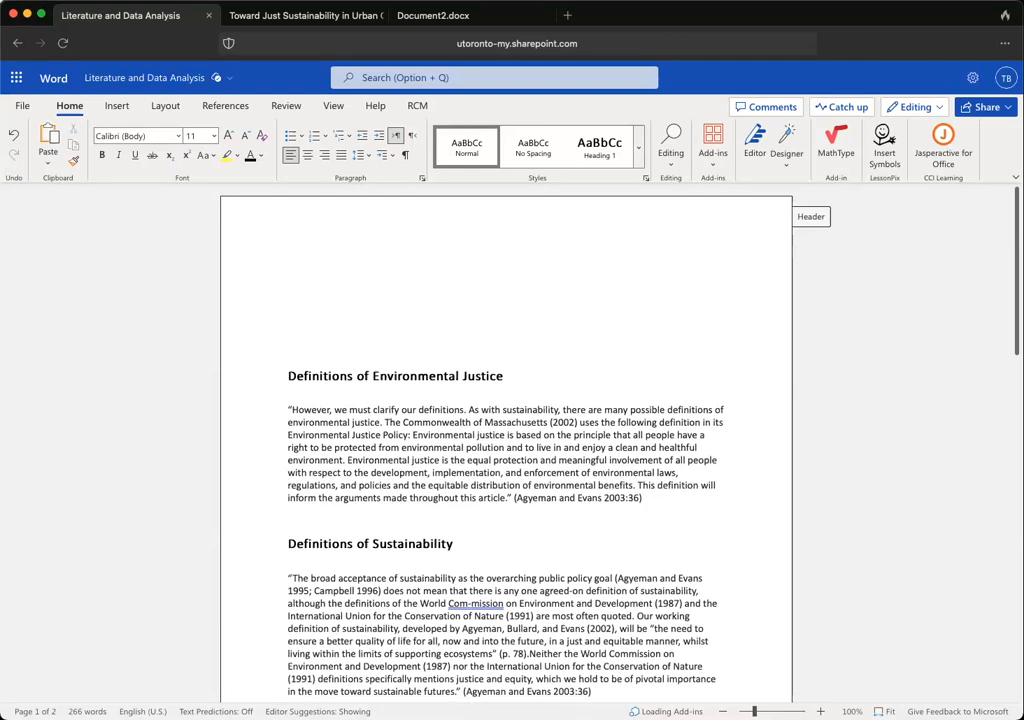
{"action": "type", "text": "Definitions"}
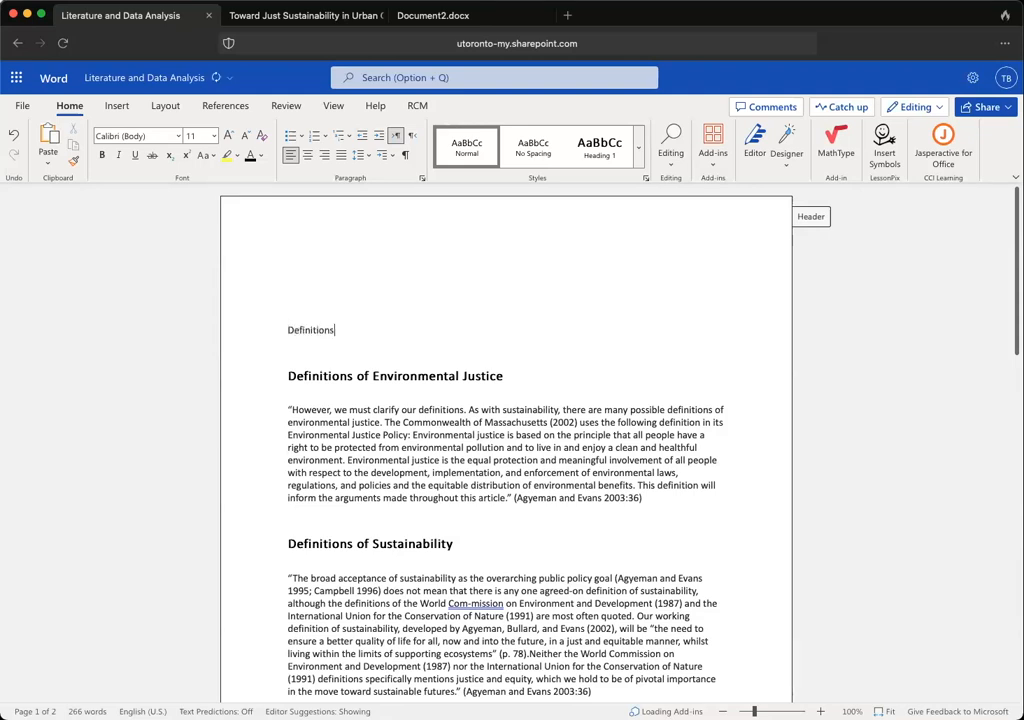
{"action": "left_click", "coordinate": [599, 147]}
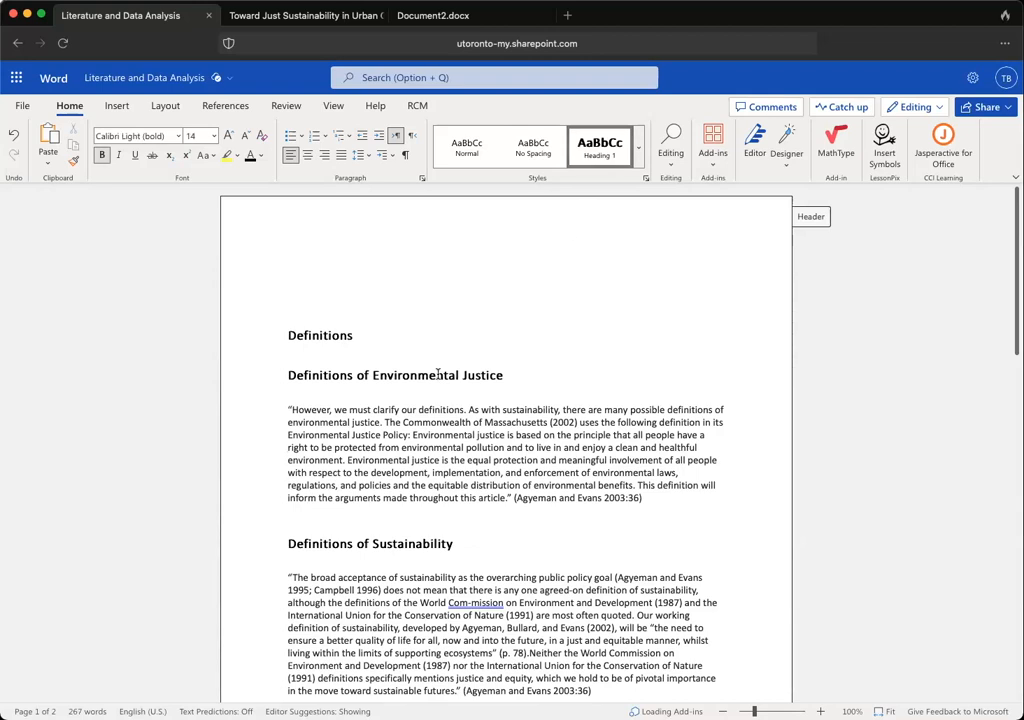
{"action": "left_click", "coordinate": [637, 163]}
{"action": "left_click", "coordinate": [542, 366]}
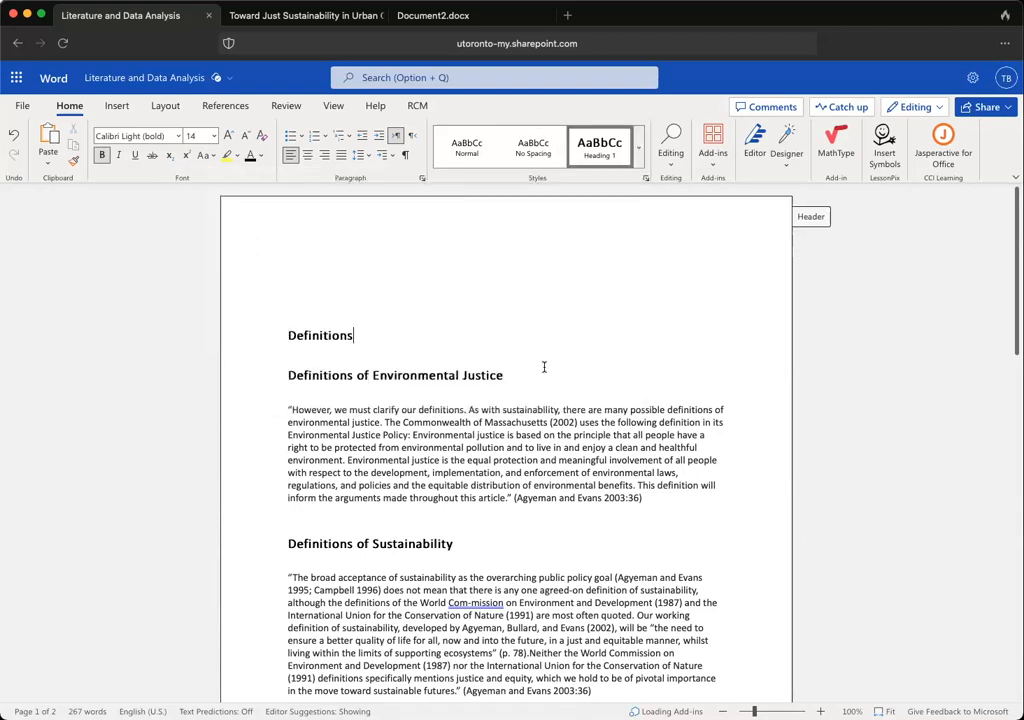
Style "Definitions of Environmental Justice" as Heading 2 and format it in bold with a light blue font colour.
{"action": "left_click", "coordinate": [638, 163]}
{"action": "left_click", "coordinate": [438, 215]}
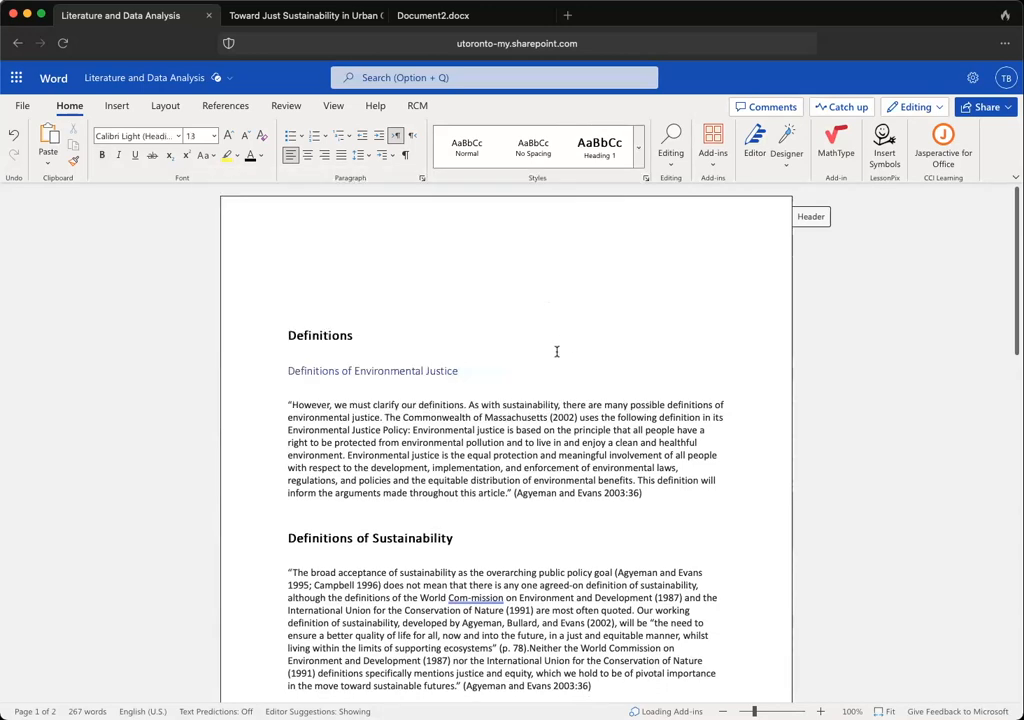
{"action": "key", "text": "shift+super+Left"}
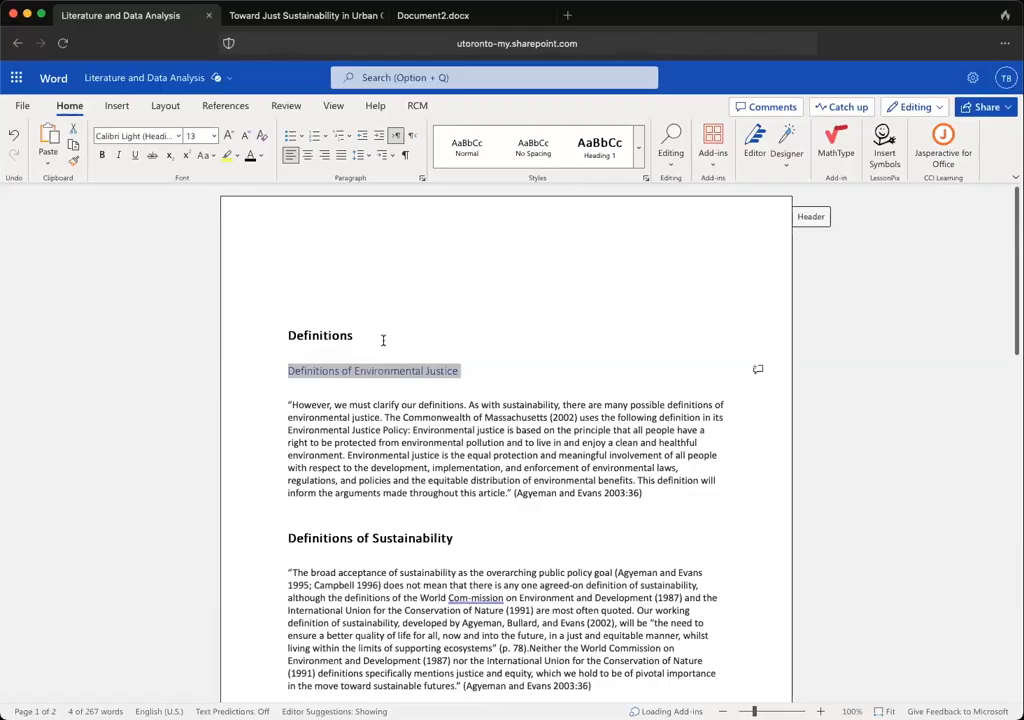
{"action": "left_click", "coordinate": [250, 157]}
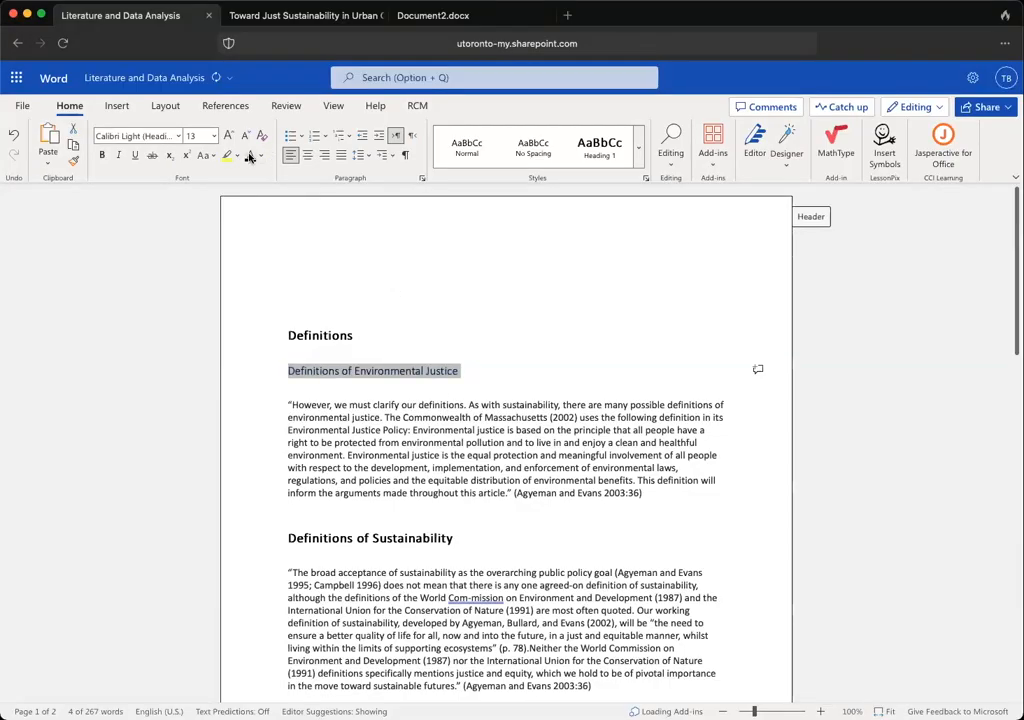
{"action": "key", "text": "super+b"}
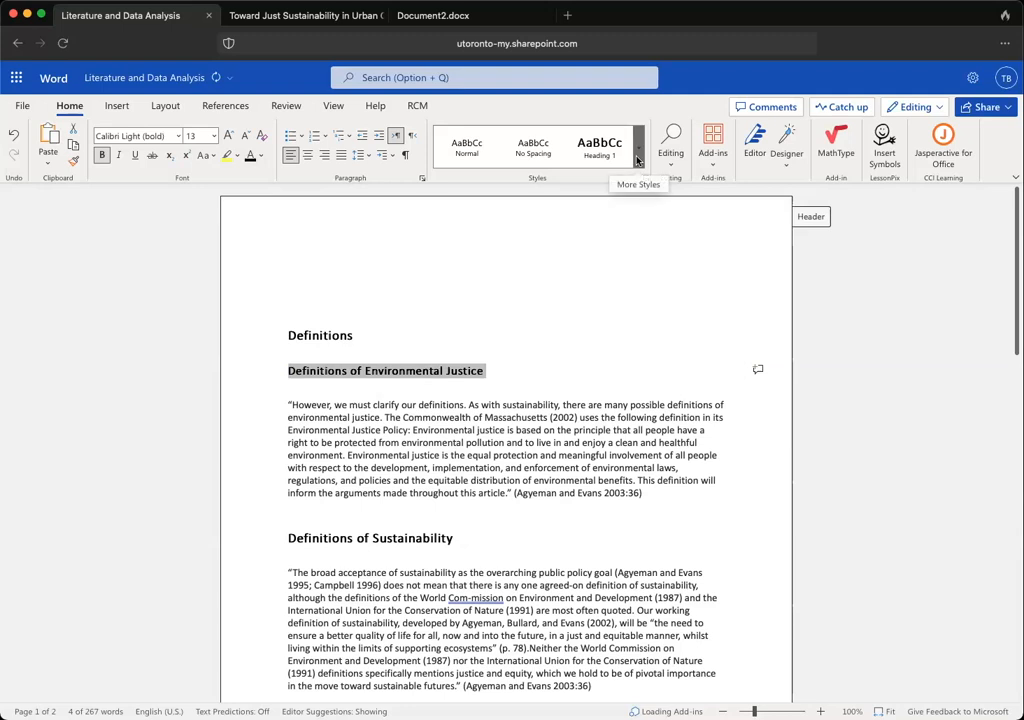
{"action": "left_click", "coordinate": [261, 156]}
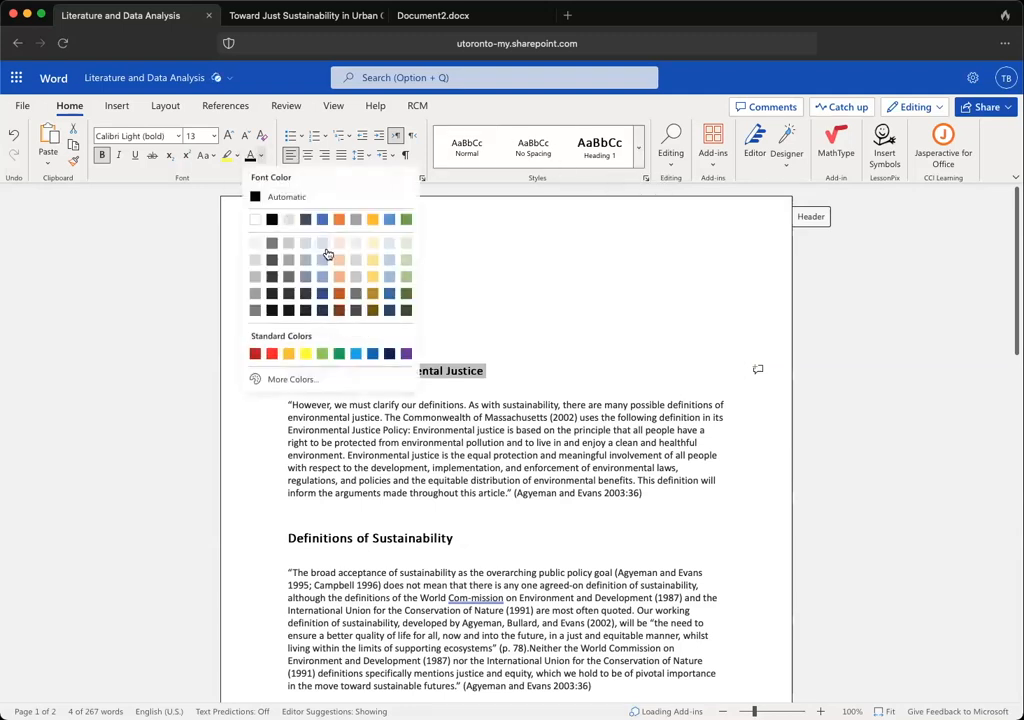
{"action": "left_click", "coordinate": [255, 219]}
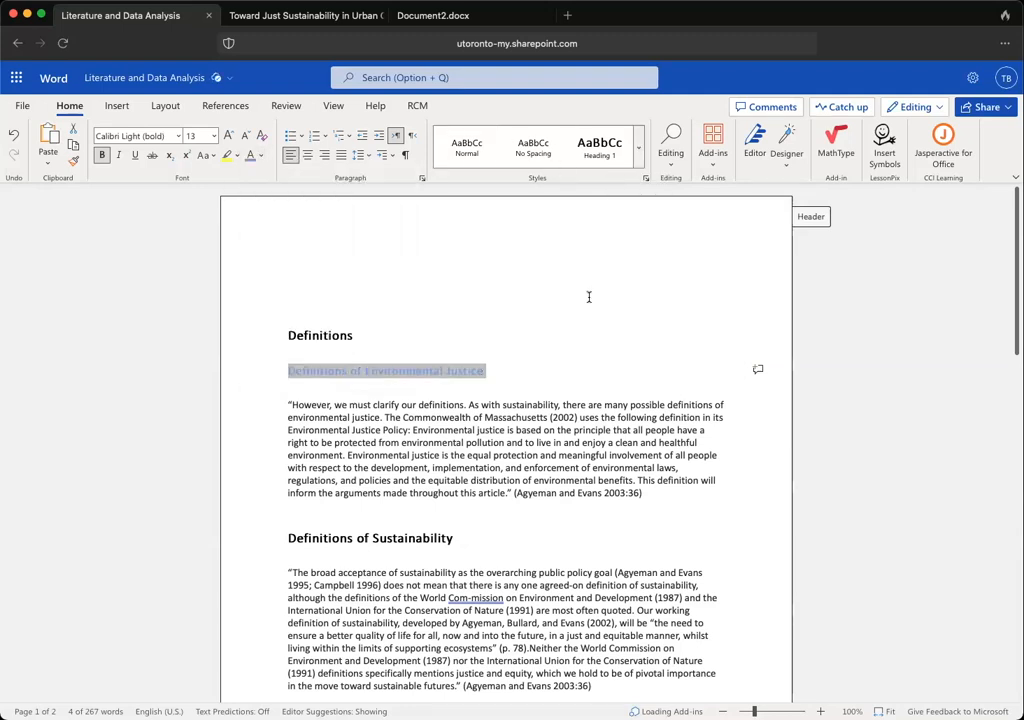
Update the Heading 2 style to match the selected heading and apply it to "Definitions of Sustainability".
{"action": "left_click", "coordinate": [638, 147]}
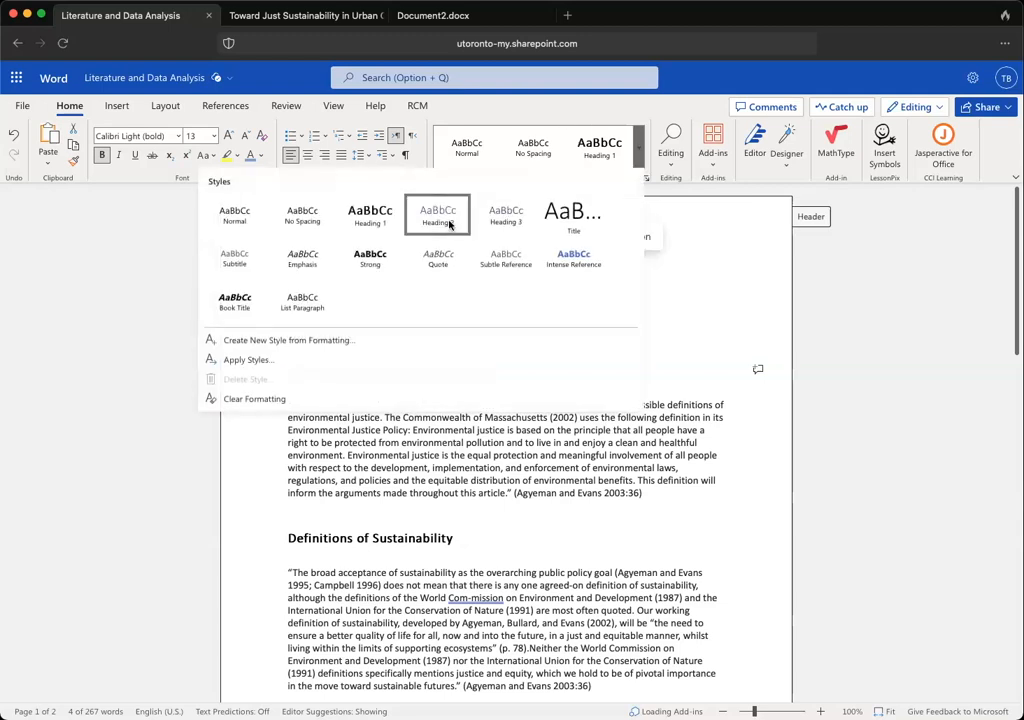
{"action": "left_click", "coordinate": [647, 315]}
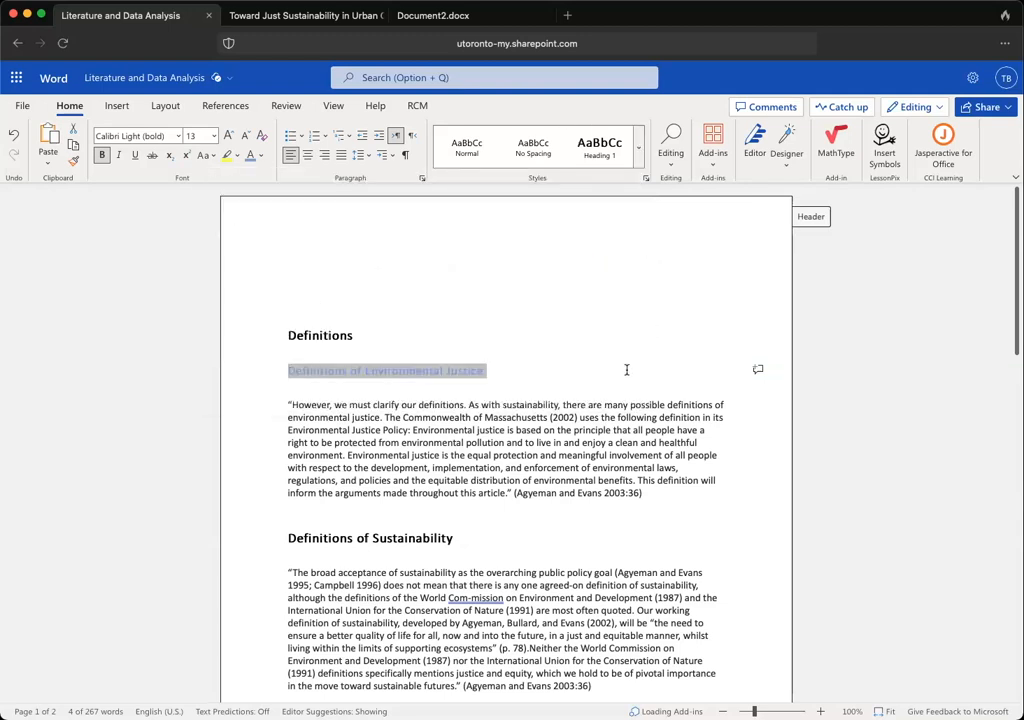
{"action": "left_click", "coordinate": [455, 518]}
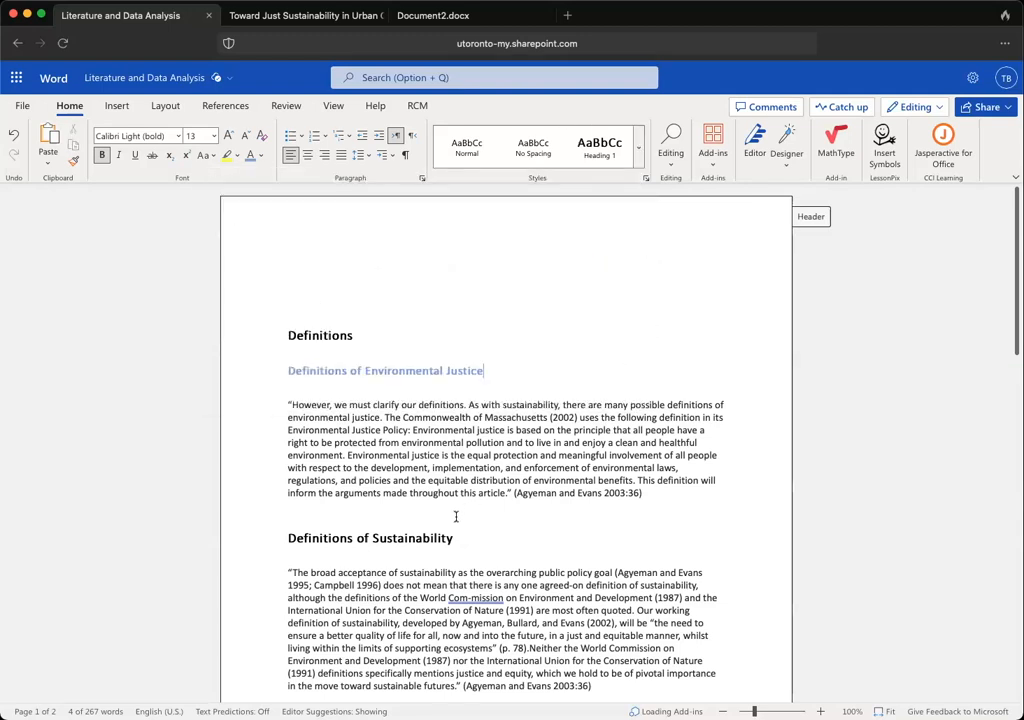
{"action": "left_click", "coordinate": [634, 163]}
{"action": "left_click", "coordinate": [436, 213]}
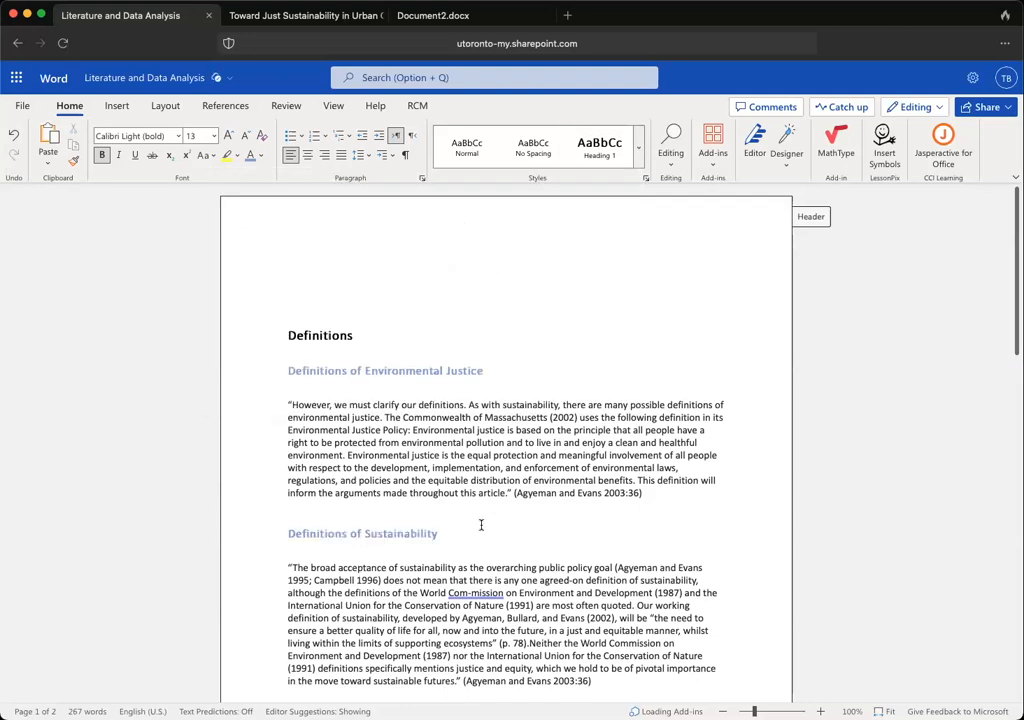
Examine the heading hierarchy from the "Definitions" title and its two subheadings down to the "Interweaving Justice and Sustainability" section.
{"action": "scroll", "coordinate": [471, 526], "scroll_direction": "down", "scroll_amount": 3}
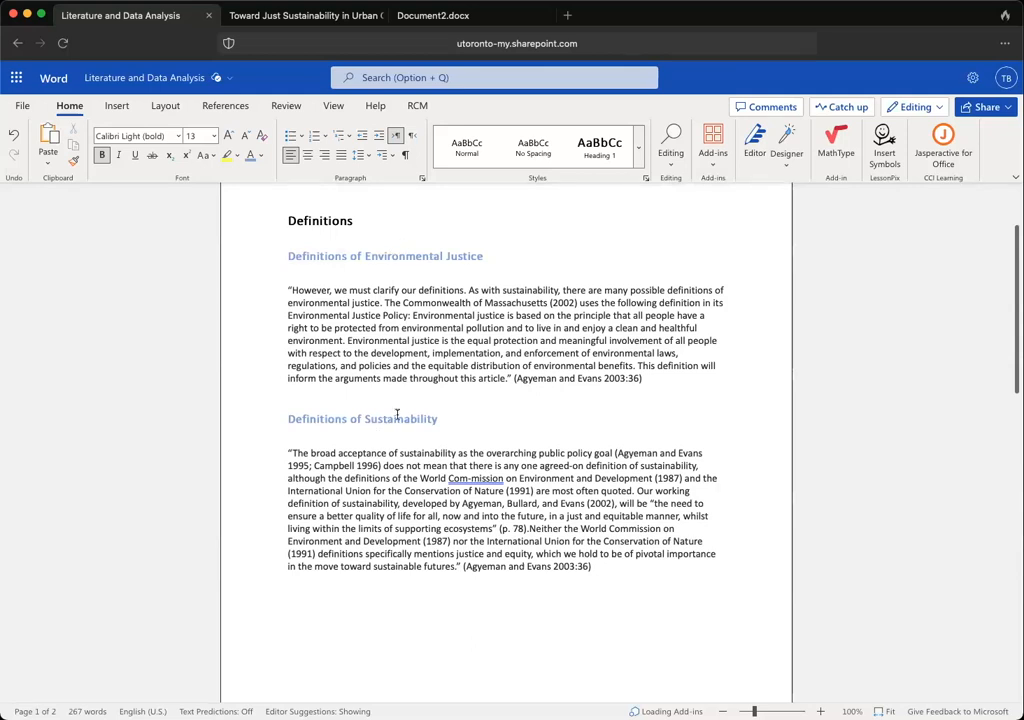
{"action": "scroll", "coordinate": [392, 271], "scroll_direction": "up", "scroll_amount": 1}
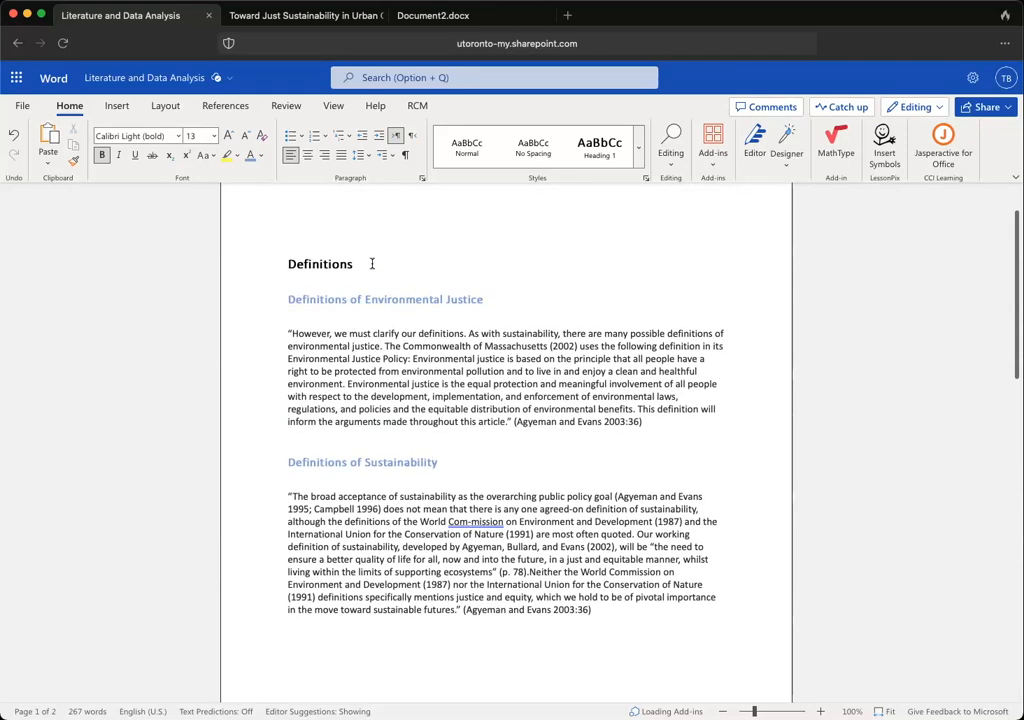
{"action": "left_click_drag", "start_coordinate": [371, 263], "coordinate": [286, 270]}
{"action": "left_click_drag", "start_coordinate": [512, 299], "coordinate": [287, 299]}
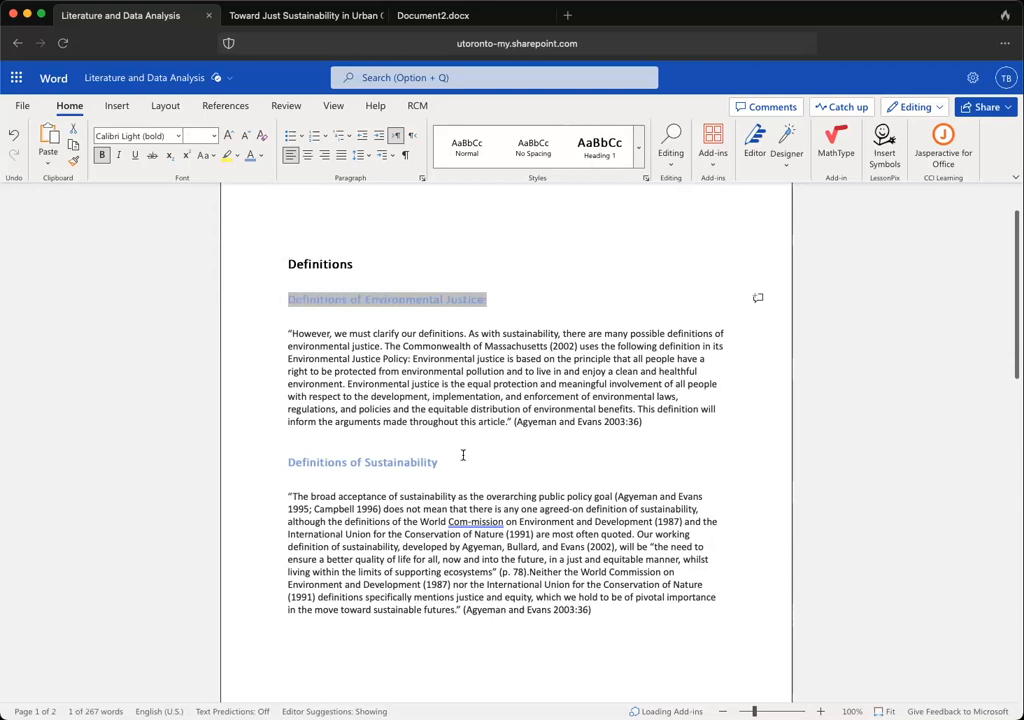
{"action": "left_click_drag", "start_coordinate": [440, 463], "coordinate": [288, 463]}
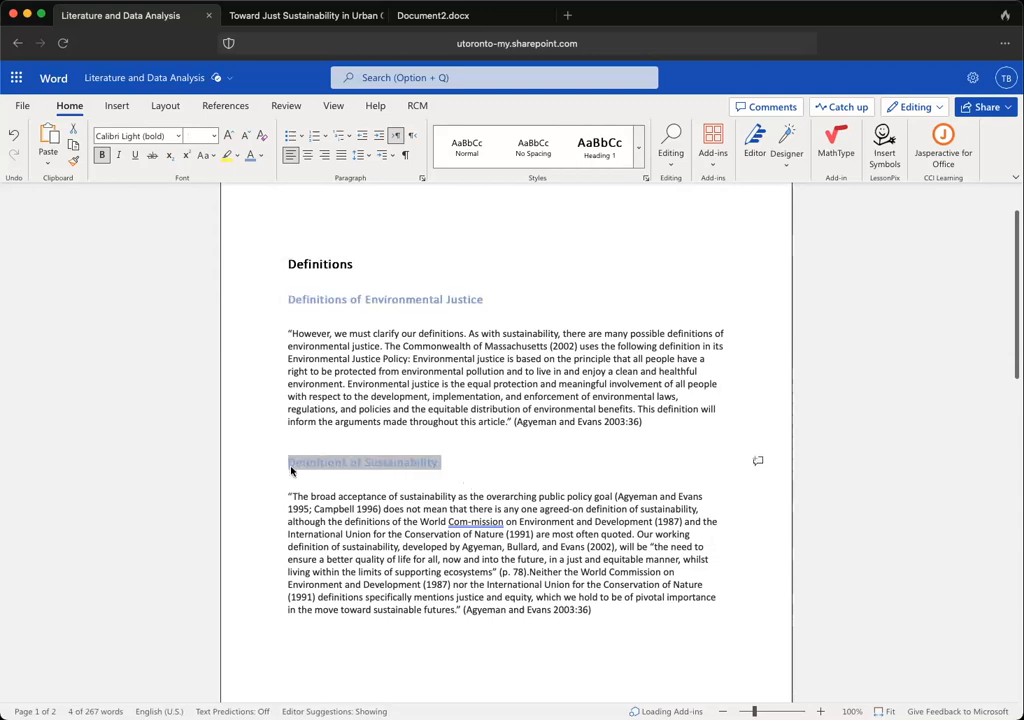
{"action": "left_click", "coordinate": [406, 513]}
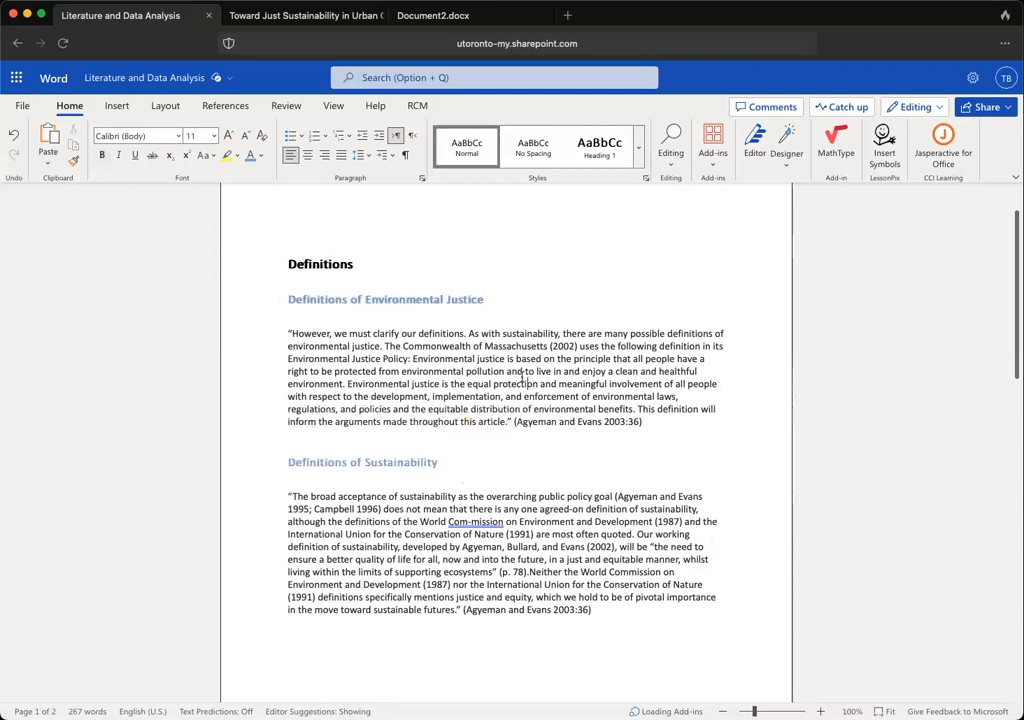
{"action": "scroll", "coordinate": [527, 406], "scroll_direction": "down", "scroll_amount": 5}
{"action": "scroll", "coordinate": [530, 406], "scroll_direction": "down", "scroll_amount": 2}
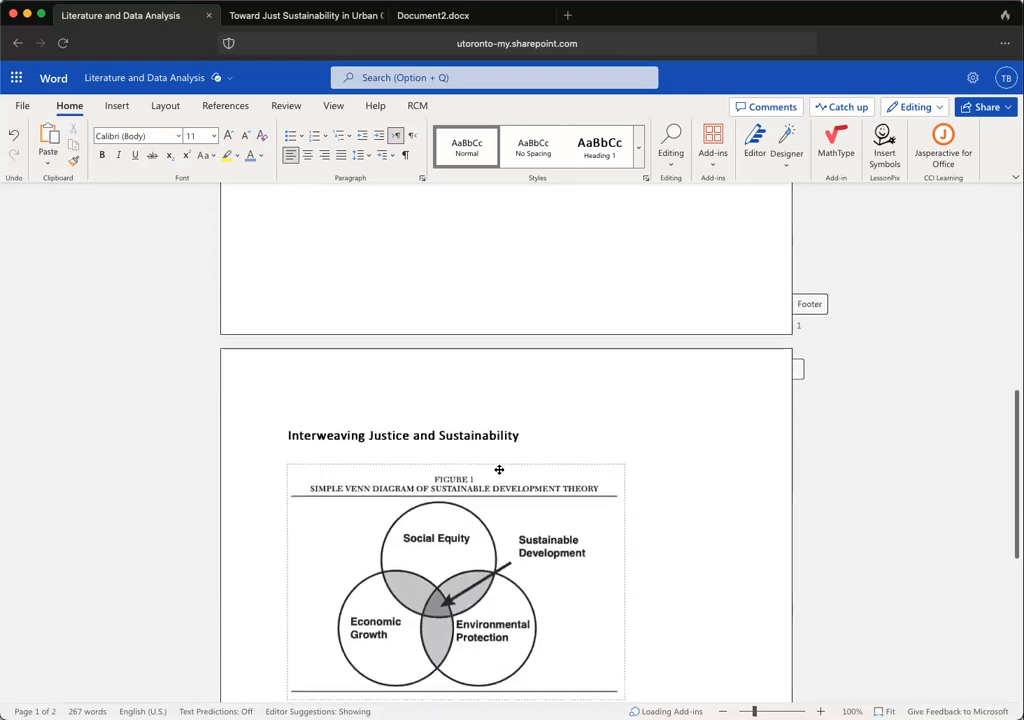
{"action": "scroll", "coordinate": [503, 468], "scroll_direction": "up", "scroll_amount": 10}
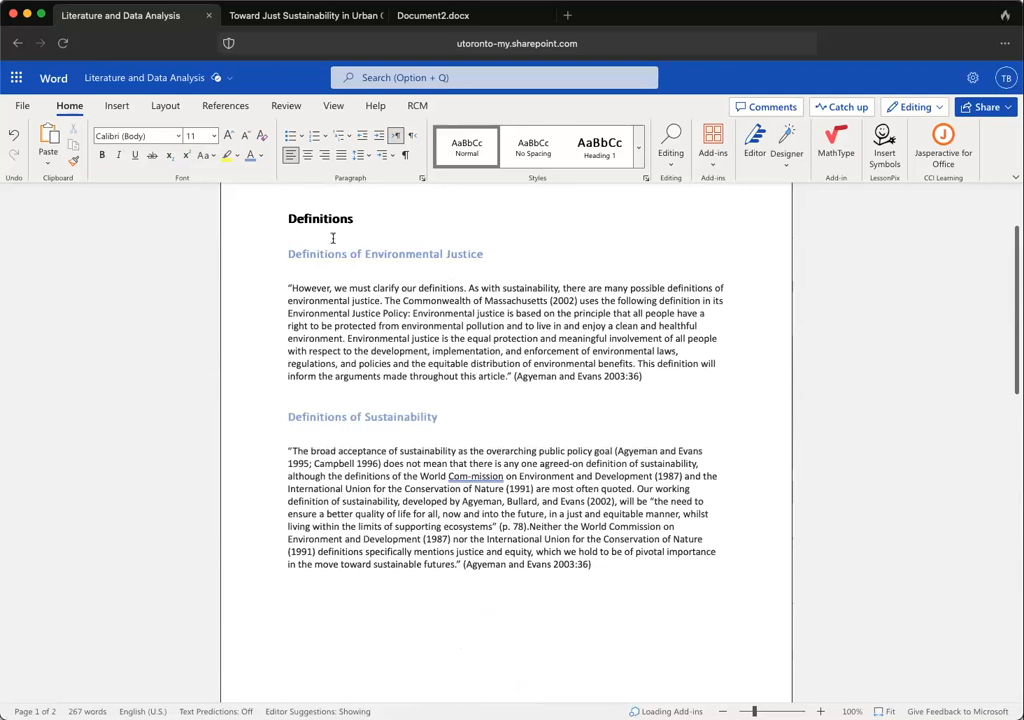
{"action": "scroll", "coordinate": [400, 400], "scroll_direction": "up", "scroll_amount": 4}
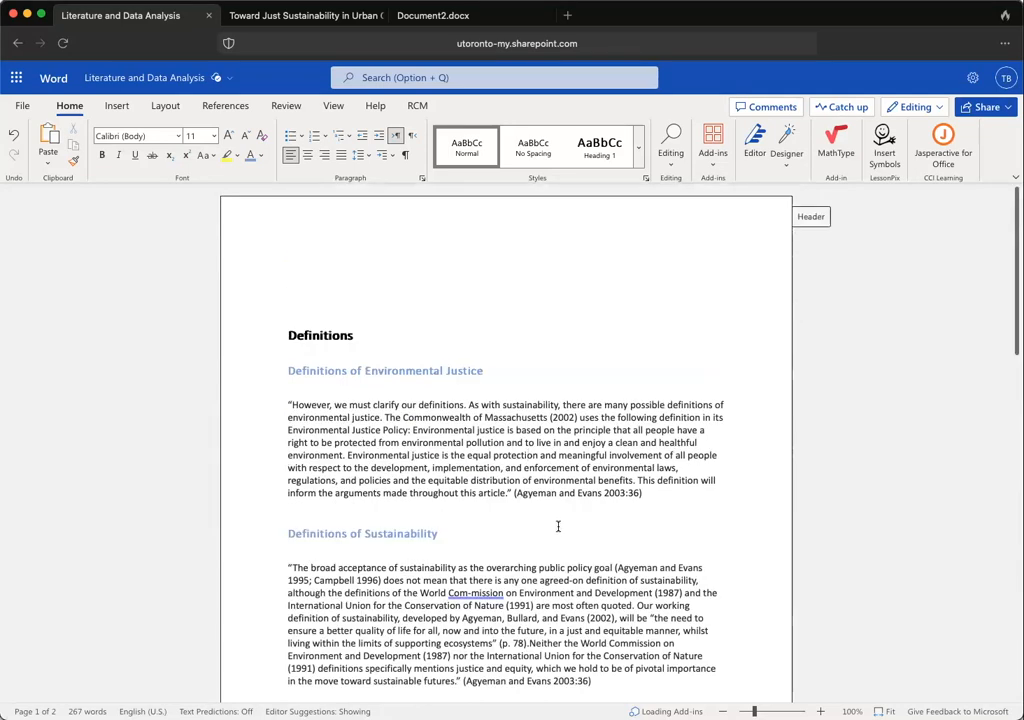
Add the subheadings "Prevention of Harm" and "Provision of Well-being/Goods" on separate lines below the environmental justice quotation.
{"action": "left_click", "coordinate": [684, 496]}
{"action": "key", "text": "Return"}
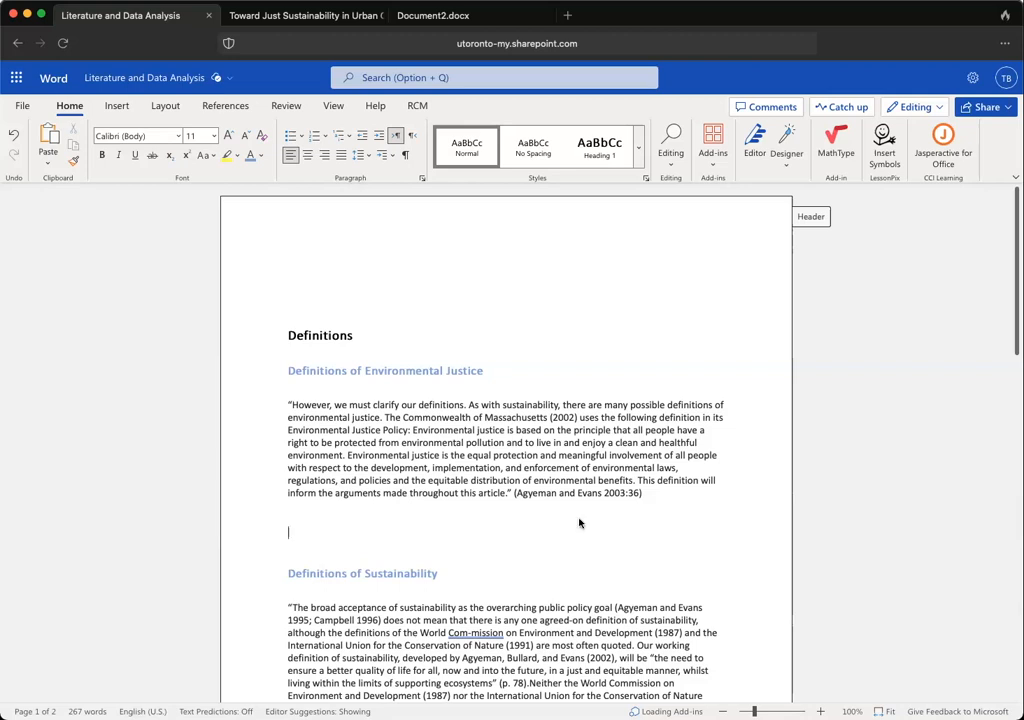
{"action": "mouse_move", "coordinate": [429, 432]}
{"action": "left_mouse_down"}
{"action": "mouse_move", "coordinate": [535, 432]}
{"action": "mouse_move", "coordinate": [434, 432]}
{"action": "mouse_move", "coordinate": [507, 445]}
{"action": "mouse_move", "coordinate": [470, 444]}
{"action": "mouse_move", "coordinate": [457, 457]}
{"action": "mouse_move", "coordinate": [347, 457]}
{"action": "left_mouse_up"}
{"action": "left_click", "coordinate": [507, 445]}
{"action": "left_click", "coordinate": [405, 540]}
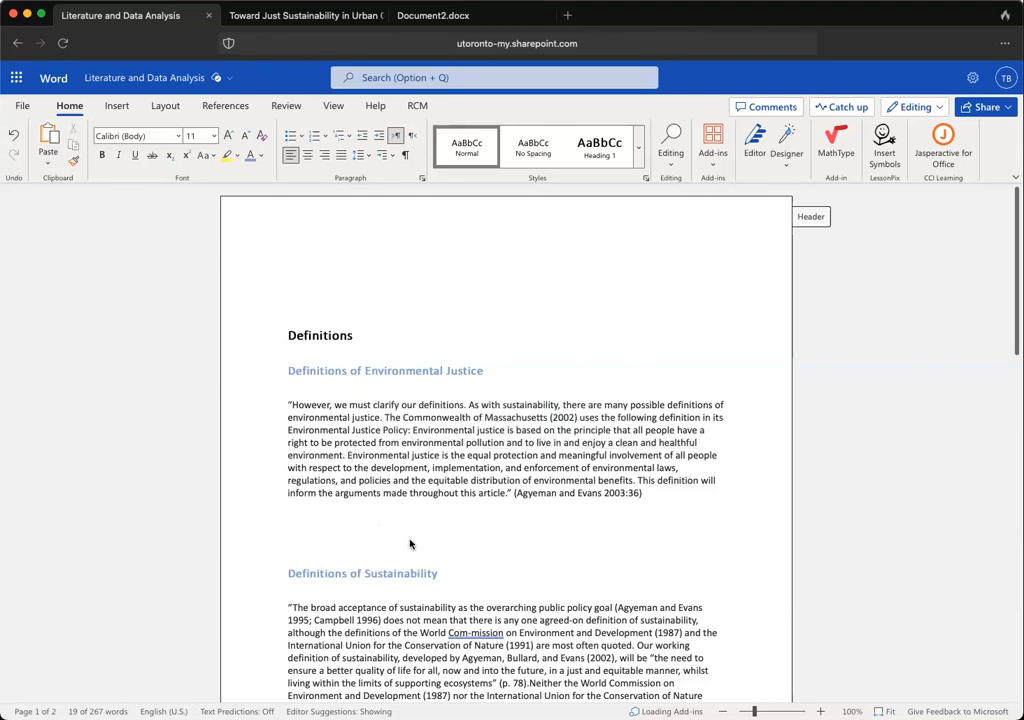
{"action": "key", "text": "Return"}
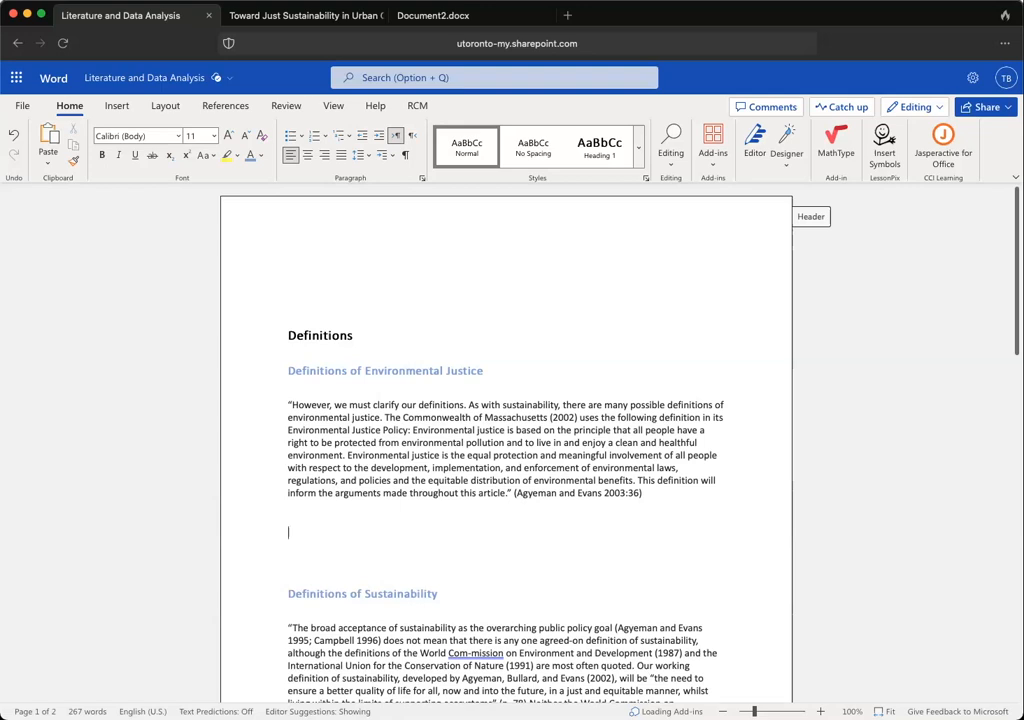
{"action": "type", "text": "Prevention o"}
{"action": "type", "text": "f Harm"}
{"action": "key", "text": "Return"}
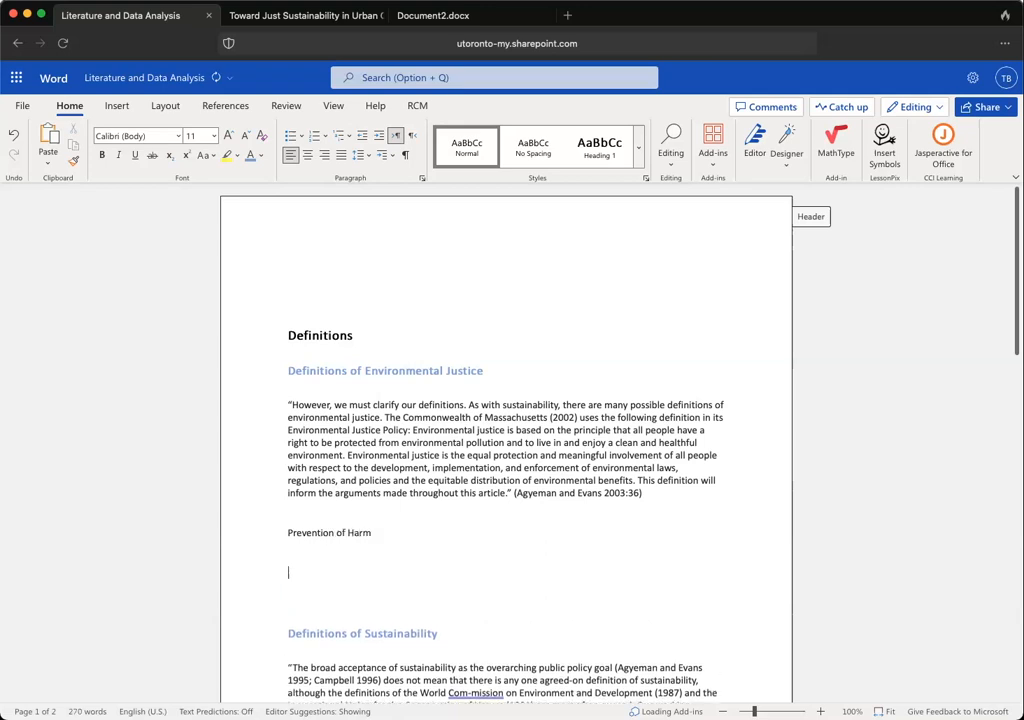
{"action": "key", "text": "BackSpace"}
{"action": "type", "text": "Provision of Well-being"}
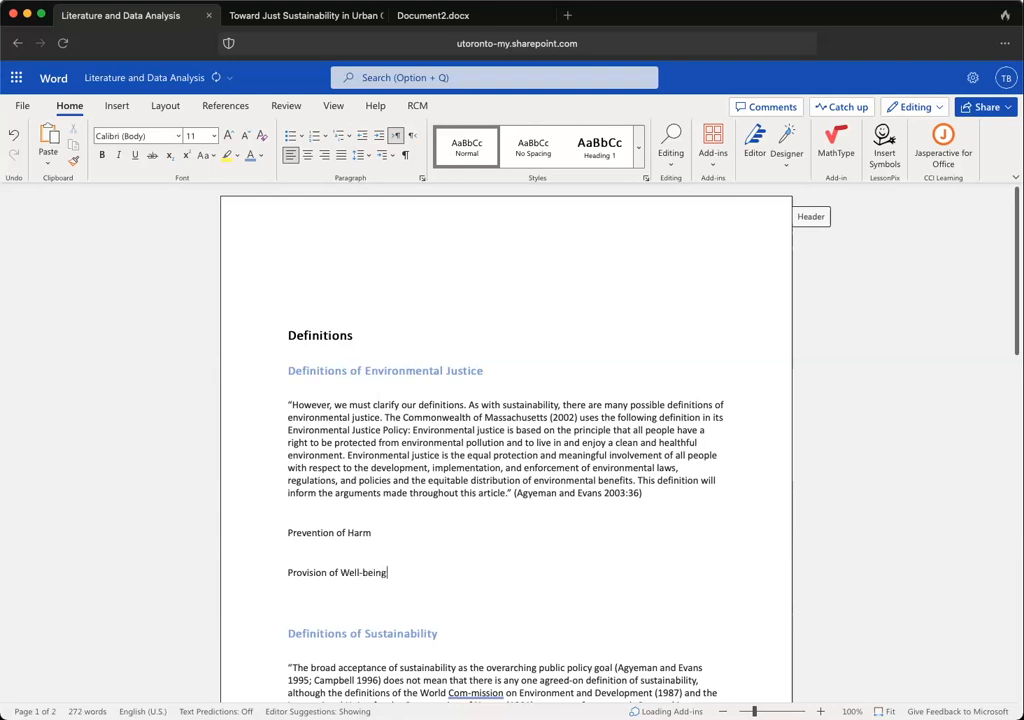
{"action": "type", "text": "/Goods"}
Apply the Heading 3 style to "Prevention of Harm" and "Provision of Well-being/Goods".
{"action": "left_click", "coordinate": [638, 147]}
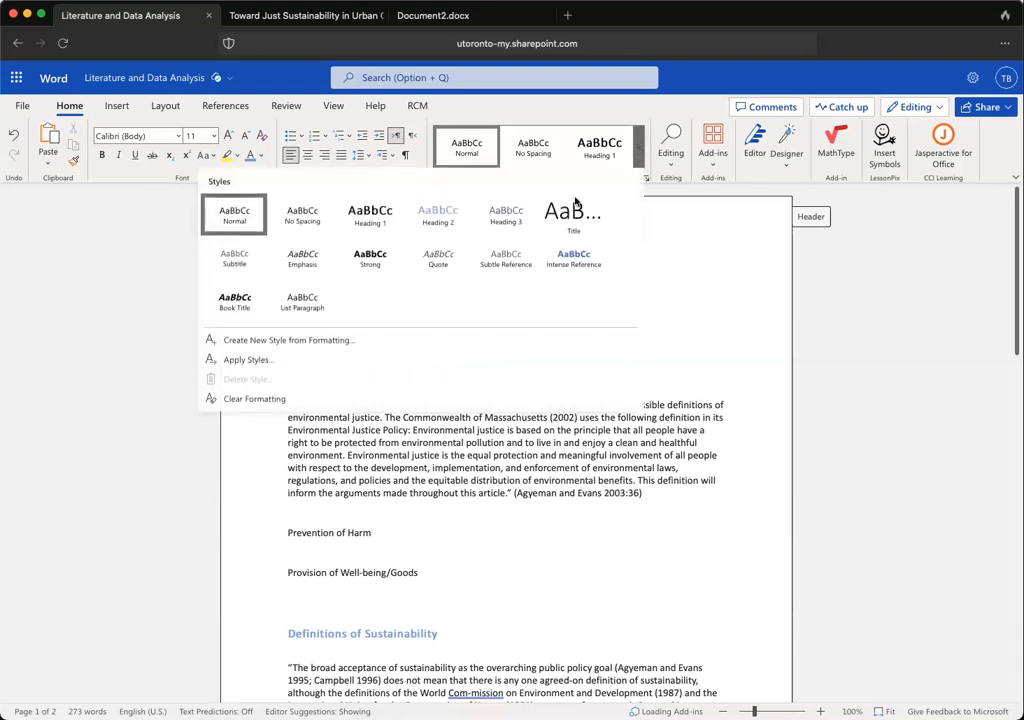
{"action": "left_click", "coordinate": [475, 219]}
{"action": "left_click", "coordinate": [443, 567]}
{"action": "left_click", "coordinate": [638, 168]}
{"action": "left_click", "coordinate": [500, 222]}
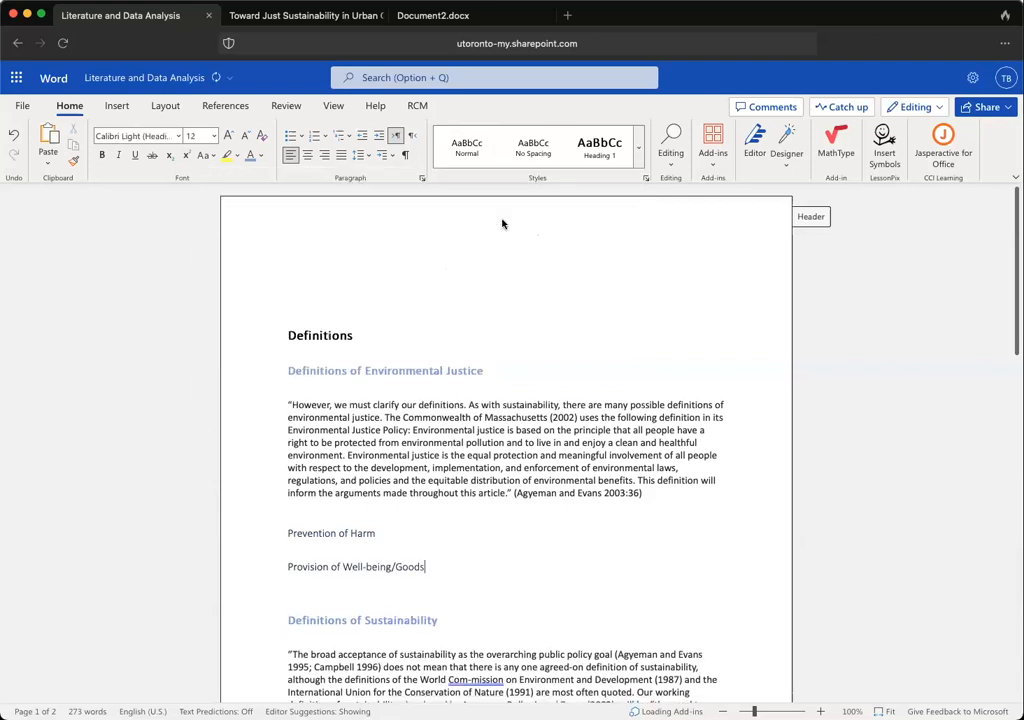
Insert a blank body text line beneath each of the two Heading 3 subheadings.
{"action": "left_click", "coordinate": [411, 542]}
{"action": "key", "text": "Return"}
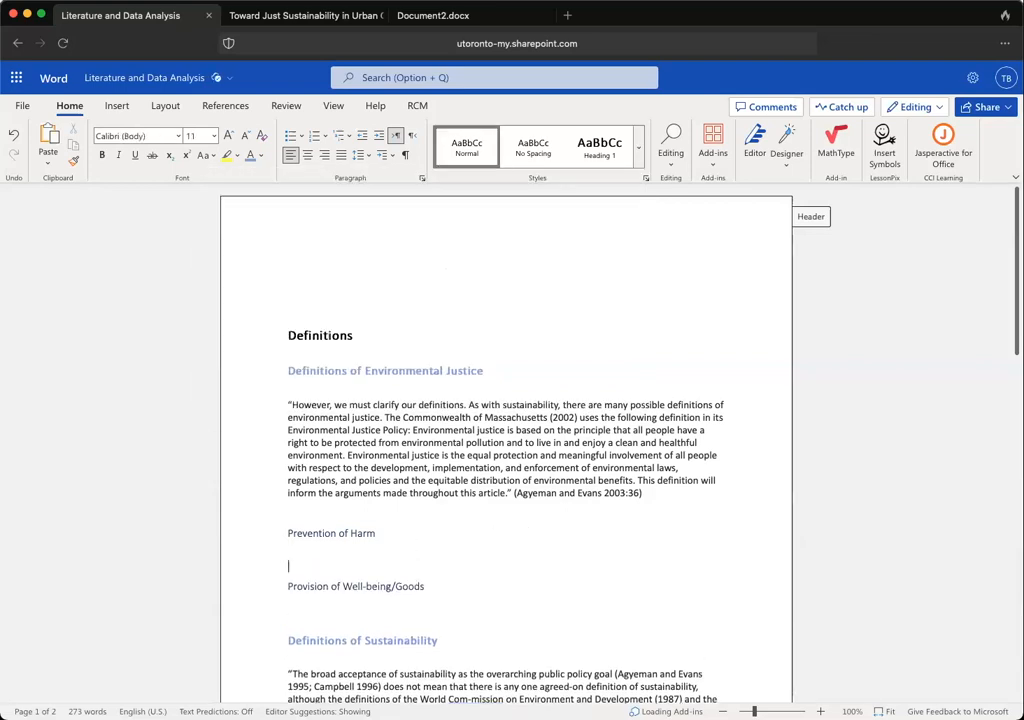
{"action": "key", "text": "Down"}
{"action": "key", "text": "Return"}
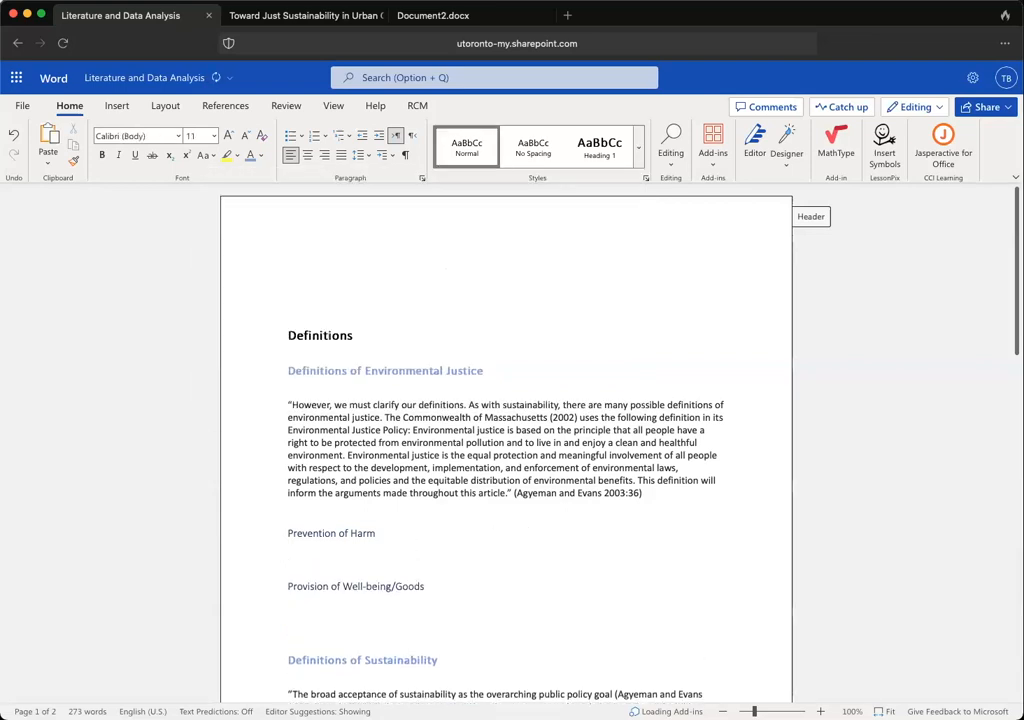
Copy the whole environmental justice quotation with its citation and paste it under "Prevention of Harm".
{"action": "left_click_drag", "start_coordinate": [324, 371], "coordinate": [361, 432]}
{"action": "left_click_drag", "start_coordinate": [642, 493], "coordinate": [286, 404]}
{"action": "key", "text": "super+c"}
{"action": "left_click", "coordinate": [357, 556]}
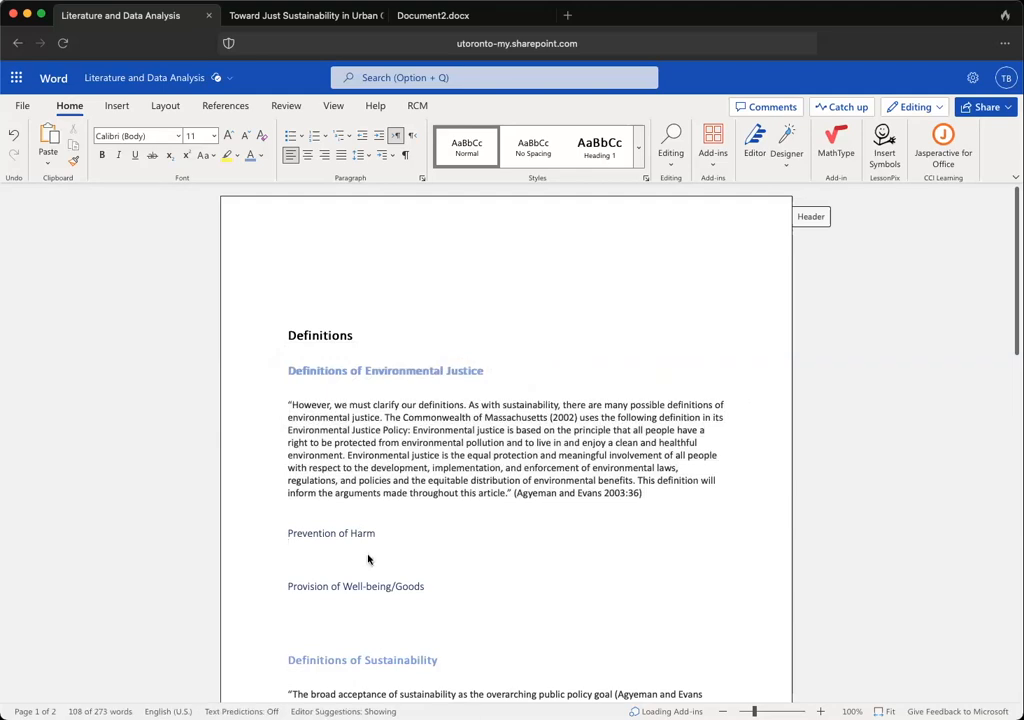
{"action": "key", "text": "Return"}
{"action": "type", "text": "\"However, we must clarify our definitions. As with sustainability, there are many possible definitions of environmental justice. The Commonwealth of Massachusetts (2002) uses the following definition in its Environmental Justice Policy: Environmental justice is based on the principle that all people have a right to be protected from environmental pollution and to live in and enjoy a clean and healthful environment. Environmental justice is the equal protection and meaningful involvement of all people with respect to the development, implementation, and enforcement of environmental laws, regulations, and policies and the equitable distribution of environmental benefits. This definition will inform the arguments made throughout this article.\" (Ageyman and Evans 2003:36)"}
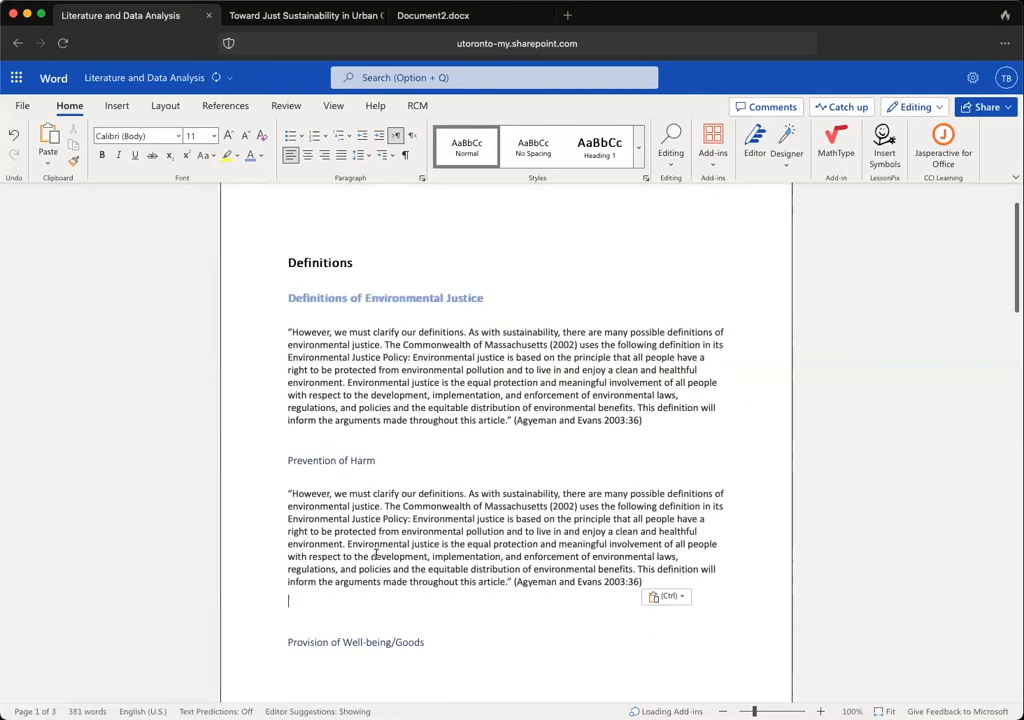
Tidy the blank lines above "Provision of Well-being/Goods" and paste the same quotation beneath that subheading.
{"action": "key", "text": "Delete"}
{"action": "key", "text": "super+Right"}
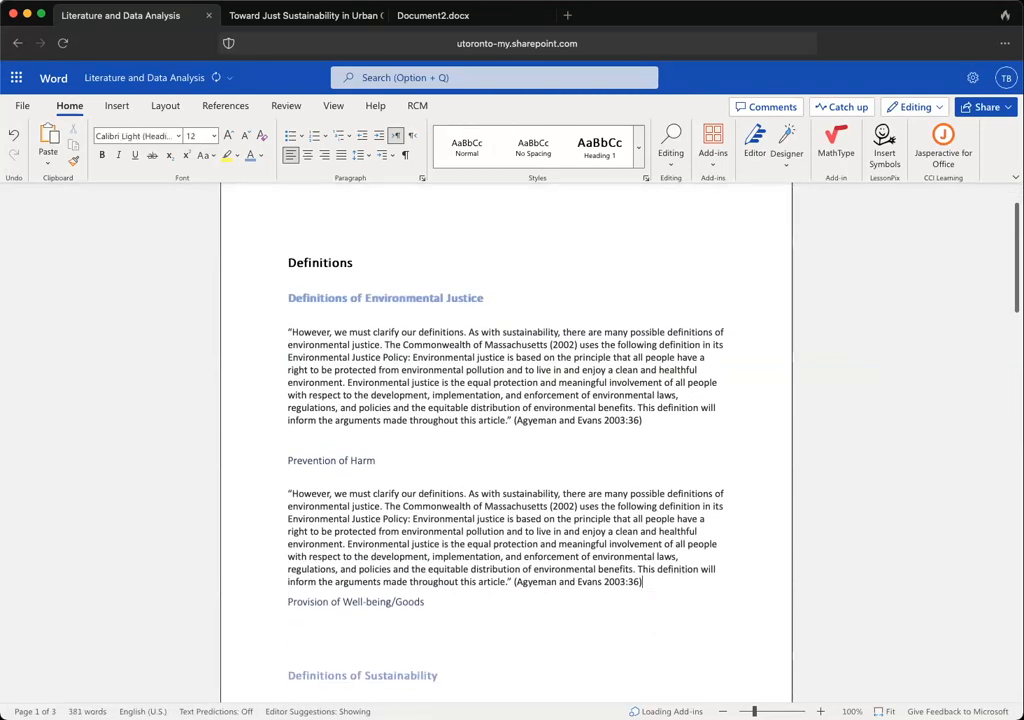
{"action": "key", "text": "Return"}
{"action": "key", "text": "Down"}
{"action": "key", "text": "Down"}
{"action": "key", "text": "super+v"}
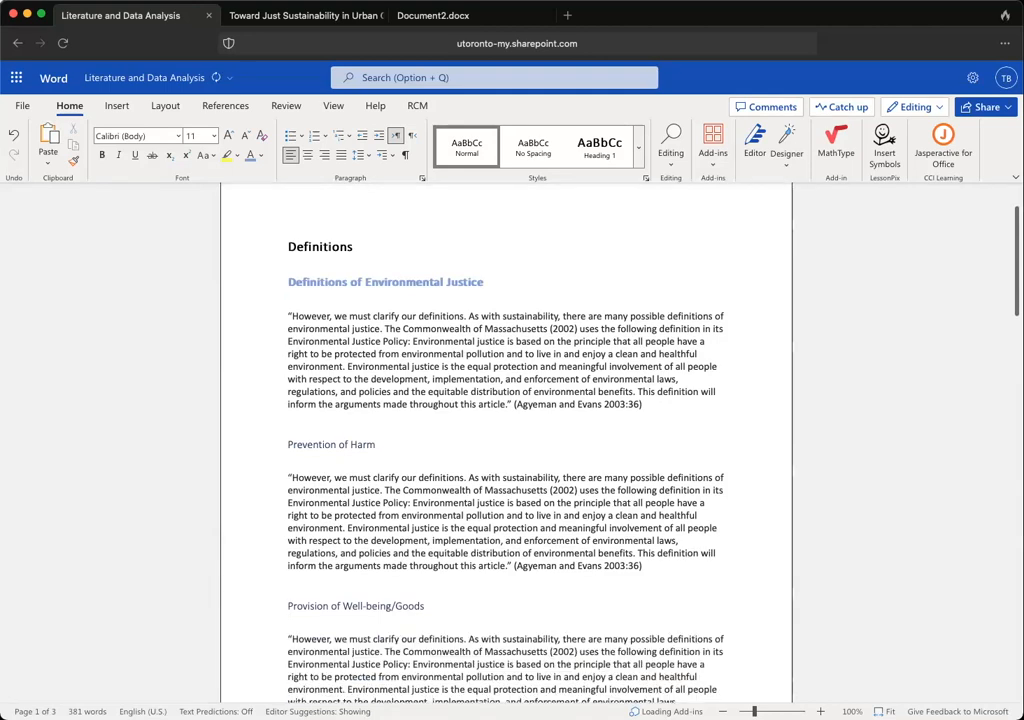
Insert two blank lines after the quotation under "Prevention of Harm".
{"action": "scroll", "coordinate": [430, 465], "scroll_direction": "up", "scroll_amount": 5}
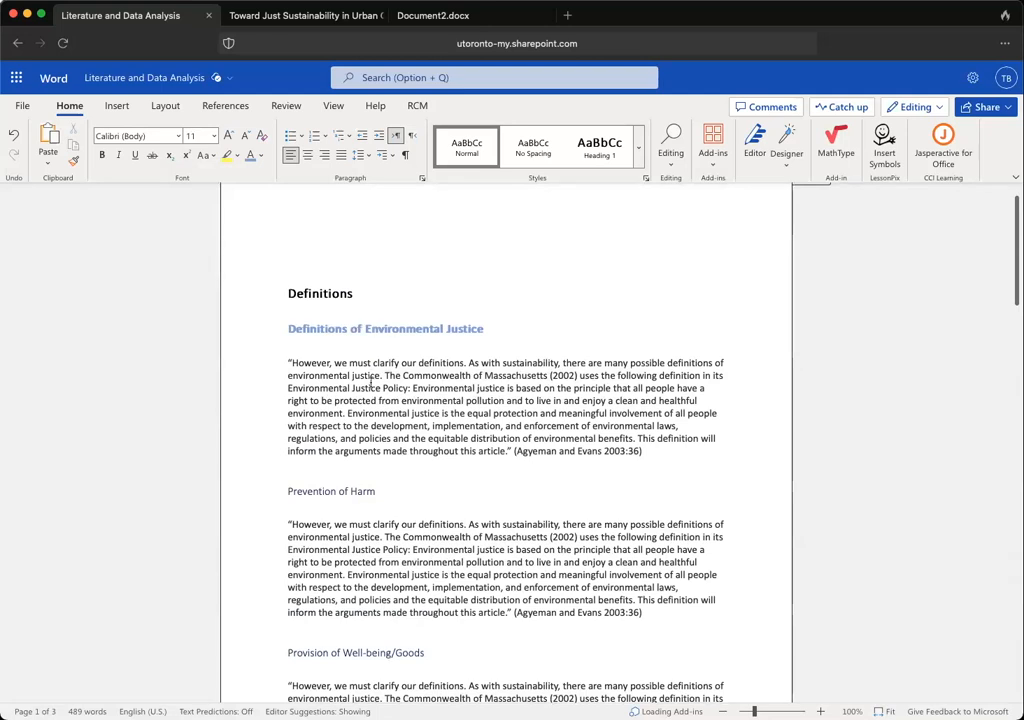
{"action": "scroll", "coordinate": [445, 452], "scroll_direction": "down", "scroll_amount": 1}
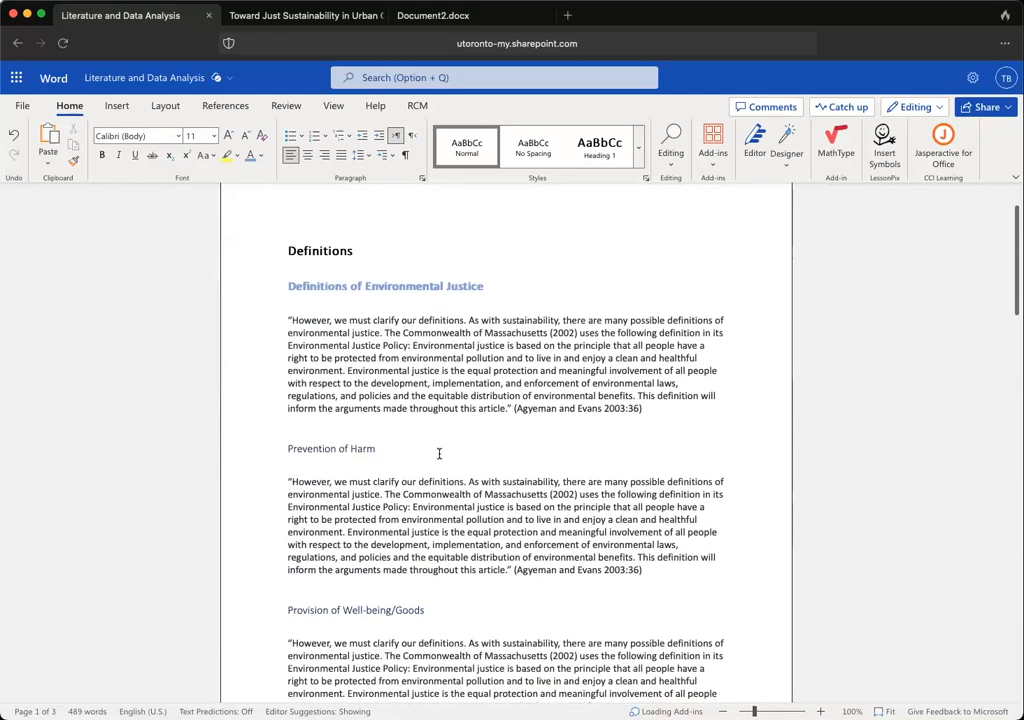
{"action": "left_click_drag", "start_coordinate": [380, 450], "coordinate": [292, 453]}
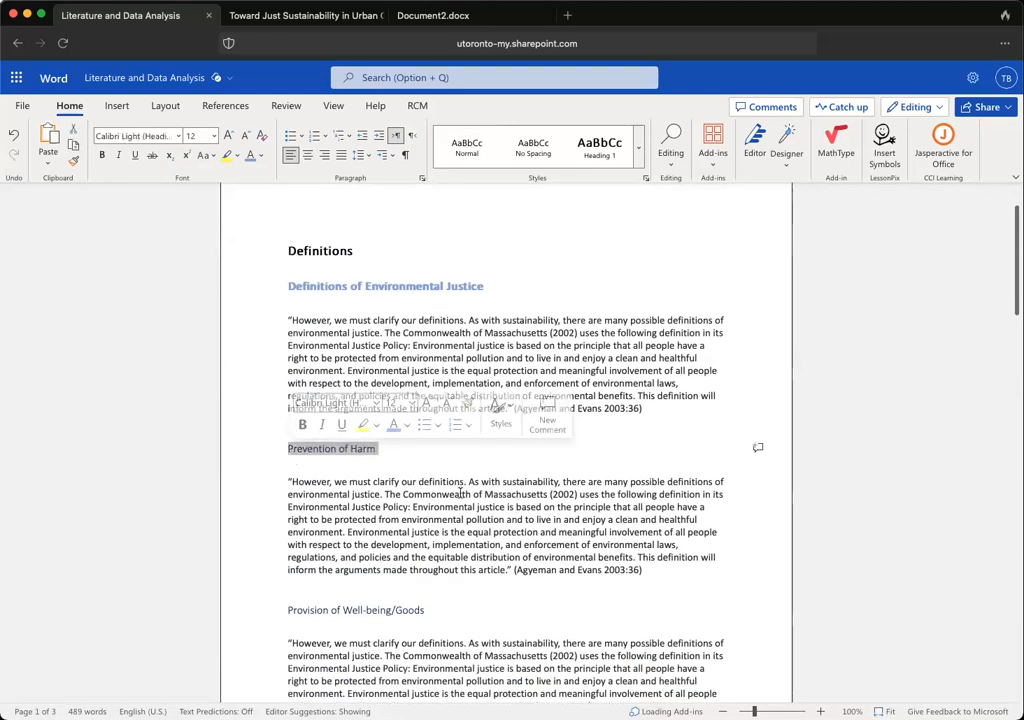
{"action": "left_click", "coordinate": [694, 567]}
{"action": "key", "text": "Return"}
{"action": "key", "text": "Return"}
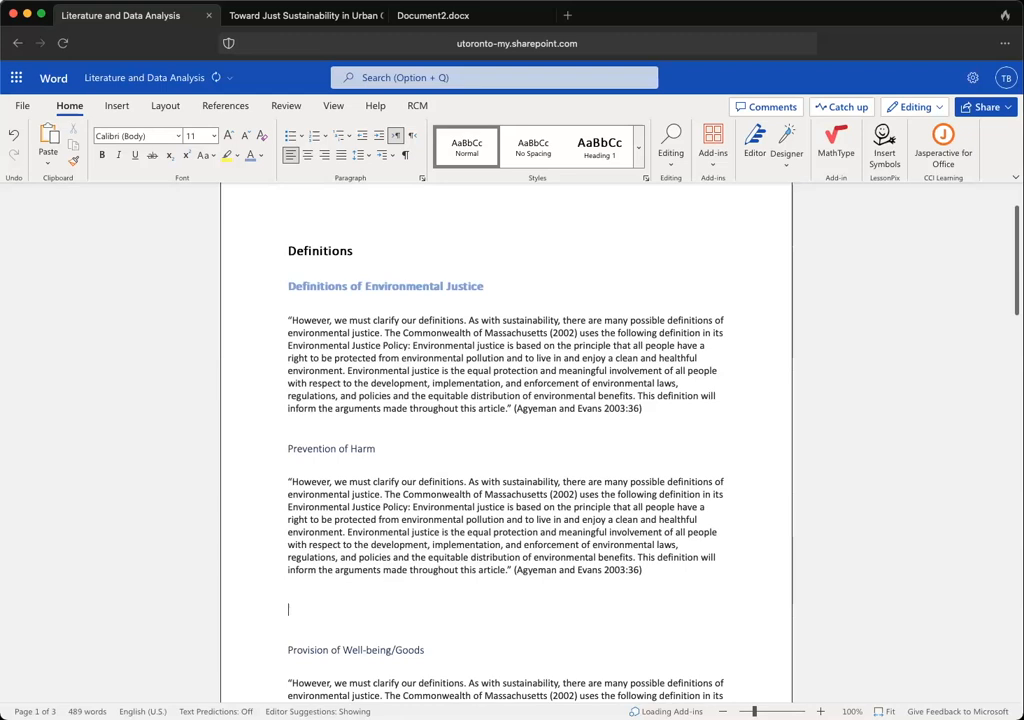
{"action": "scroll", "coordinate": [610, 514], "scroll_direction": "down", "scroll_amount": 1}
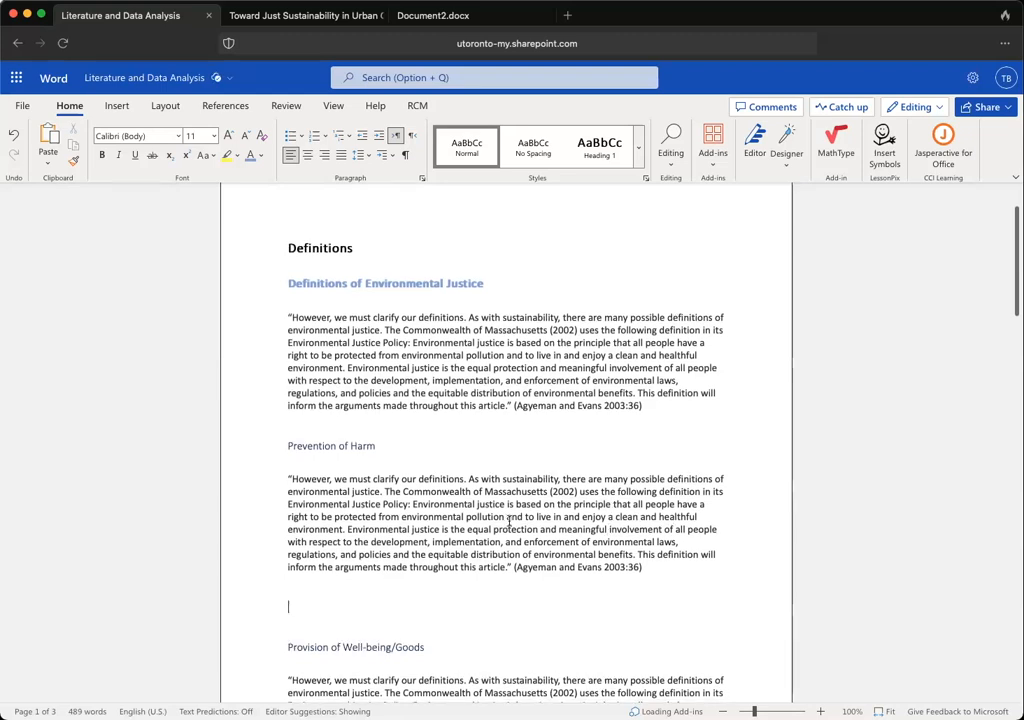
Highlight "all people have a right to be protected from environmental pollution" in yellow in the quotation under "Prevention of Harm".
{"action": "left_click_drag", "start_coordinate": [504, 517], "coordinate": [648, 507]}
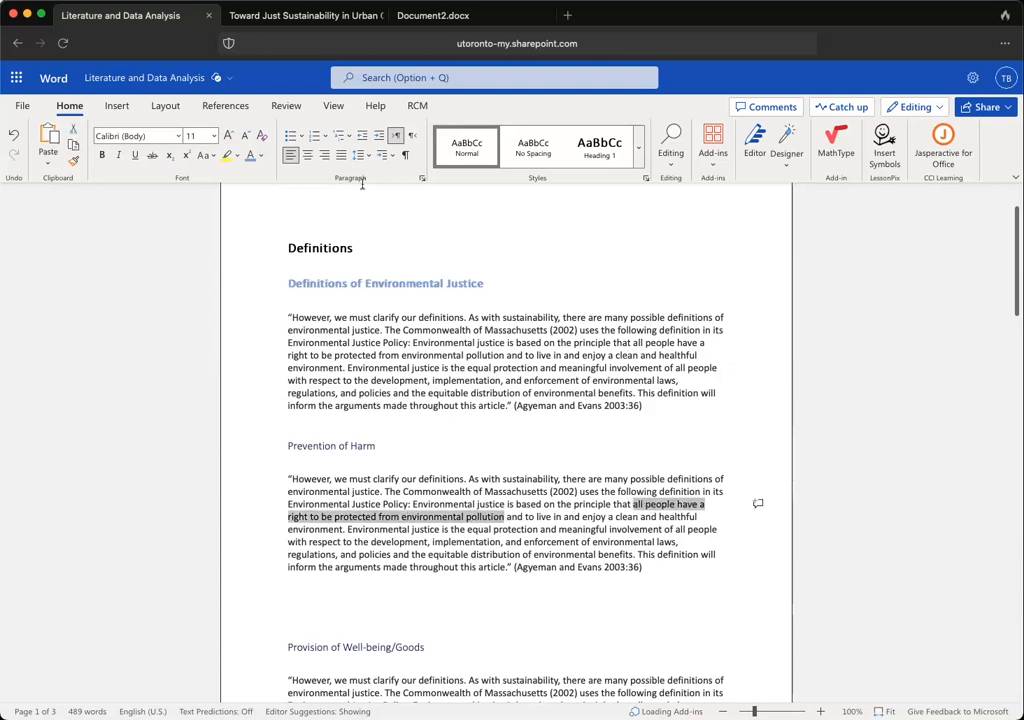
{"action": "left_click", "coordinate": [226, 156]}
{"action": "left_click", "coordinate": [389, 563]}
Remove the extra blank lines above the "Provision of Well-being/Goods" subheading.
{"action": "left_click", "coordinate": [367, 604]}
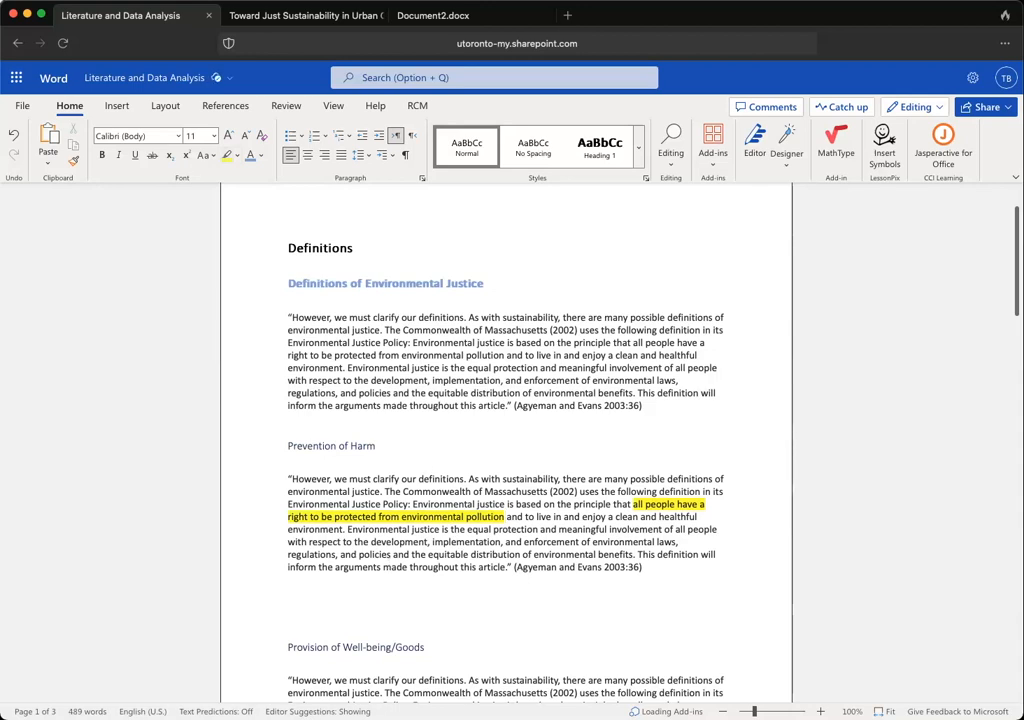
{"action": "key", "text": "BackSpace"}
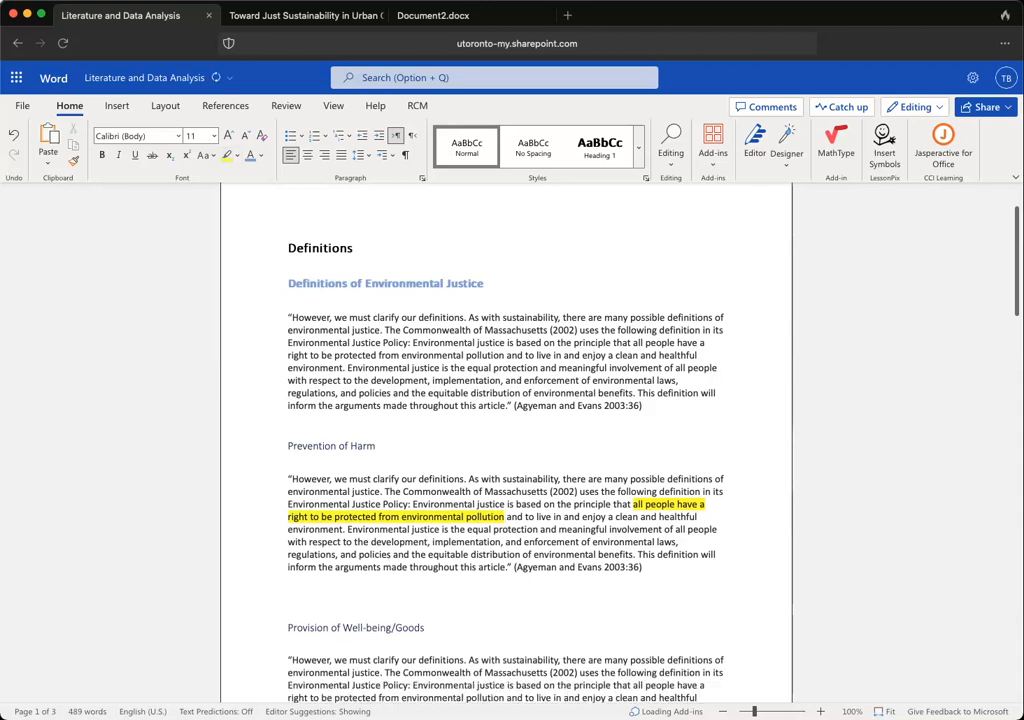
{"action": "scroll", "coordinate": [402, 553], "scroll_direction": "down", "scroll_amount": 2}
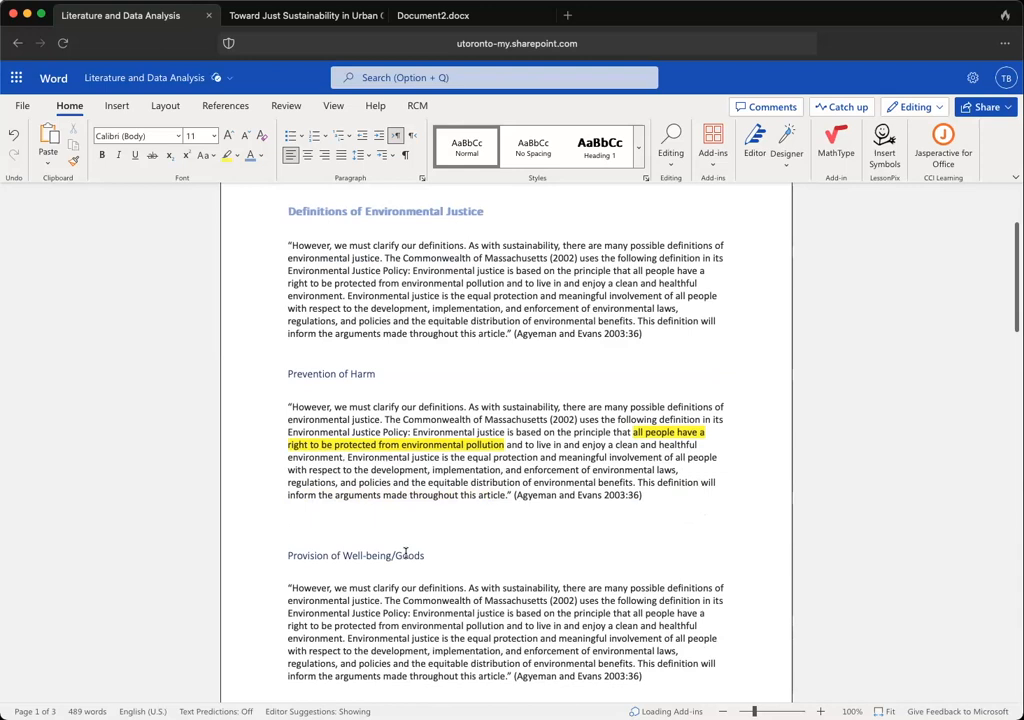
{"action": "key", "text": "Delete"}
Highlight "enjoy a clean and healthful environment" in yellow in the quotation under "Provision of Well-being/Goods".
{"action": "scroll", "coordinate": [411, 549], "scroll_direction": "down", "scroll_amount": 2}
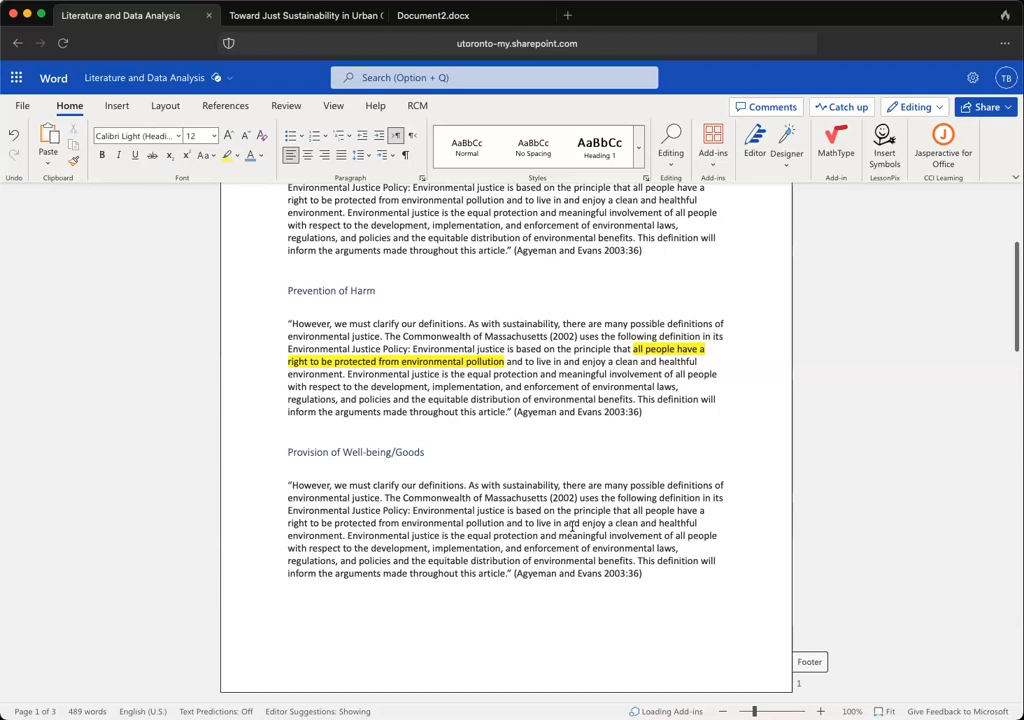
{"action": "left_click_drag", "start_coordinate": [582, 523], "coordinate": [343, 536]}
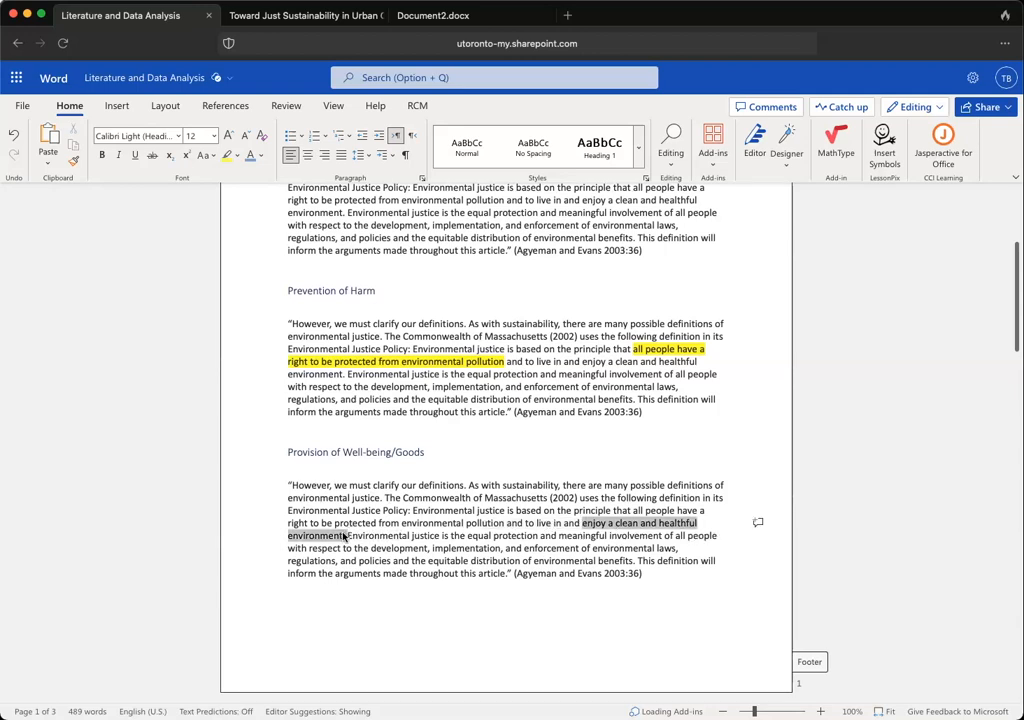
{"action": "left_click", "coordinate": [227, 155]}
{"action": "scroll", "coordinate": [476, 397], "scroll_direction": "up", "scroll_amount": 3}
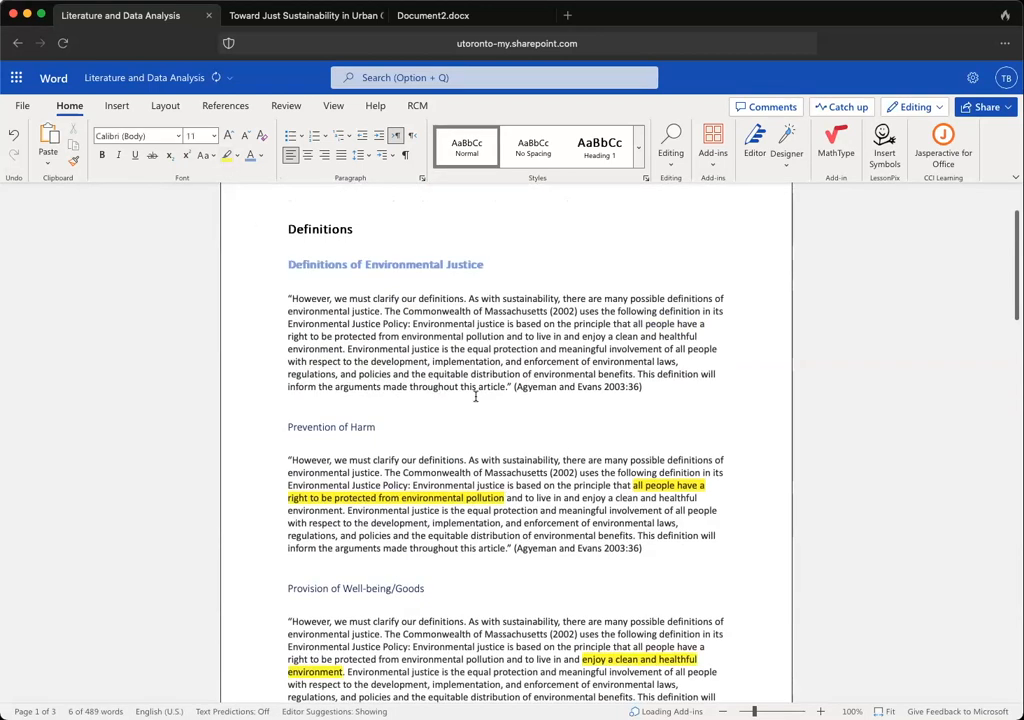
Delete the entire contents of the "Literature and Data Analysis" document.
{"action": "scroll", "coordinate": [476, 397], "scroll_direction": "up", "scroll_amount": 1}
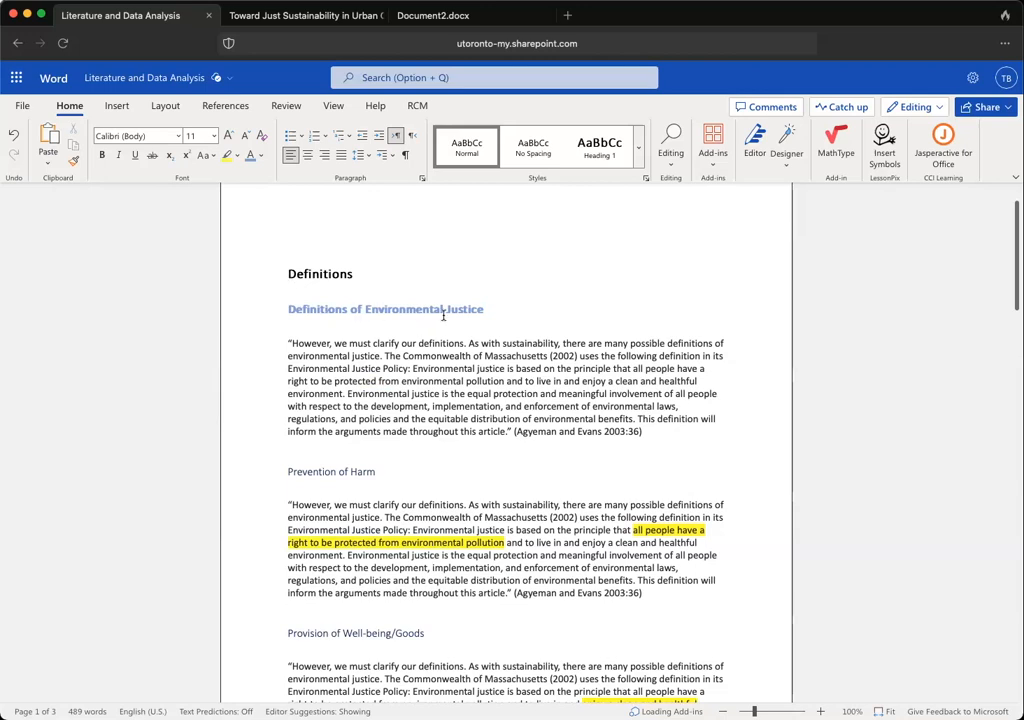
{"action": "scroll", "coordinate": [466, 420], "scroll_direction": "down", "scroll_amount": 5}
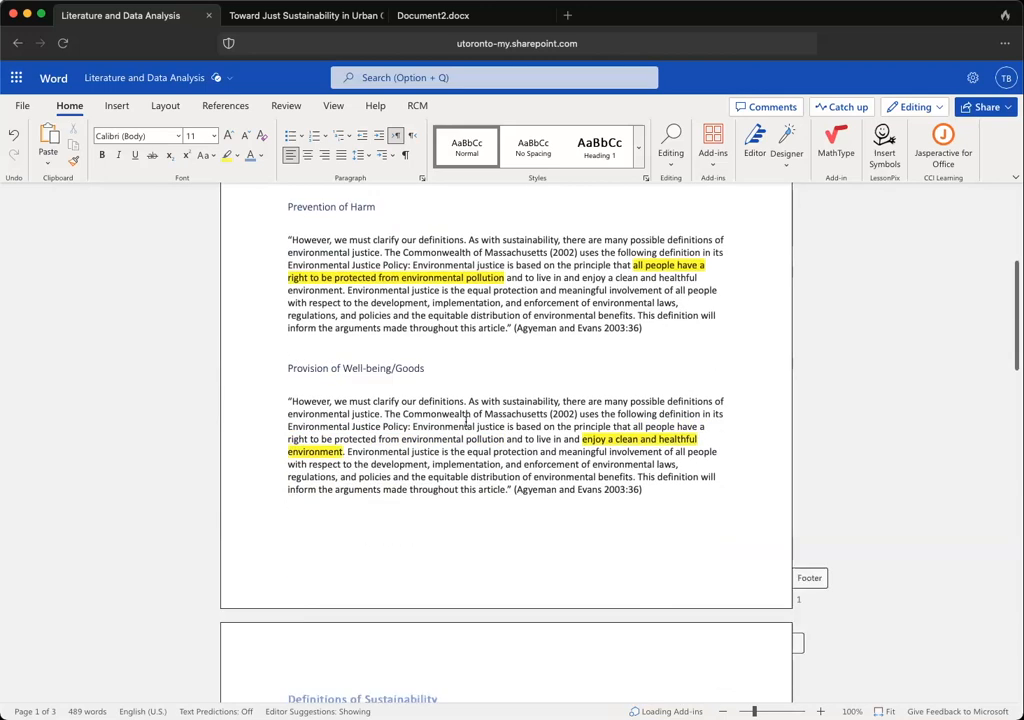
{"action": "scroll", "coordinate": [405, 578], "scroll_direction": "down", "scroll_amount": 1}
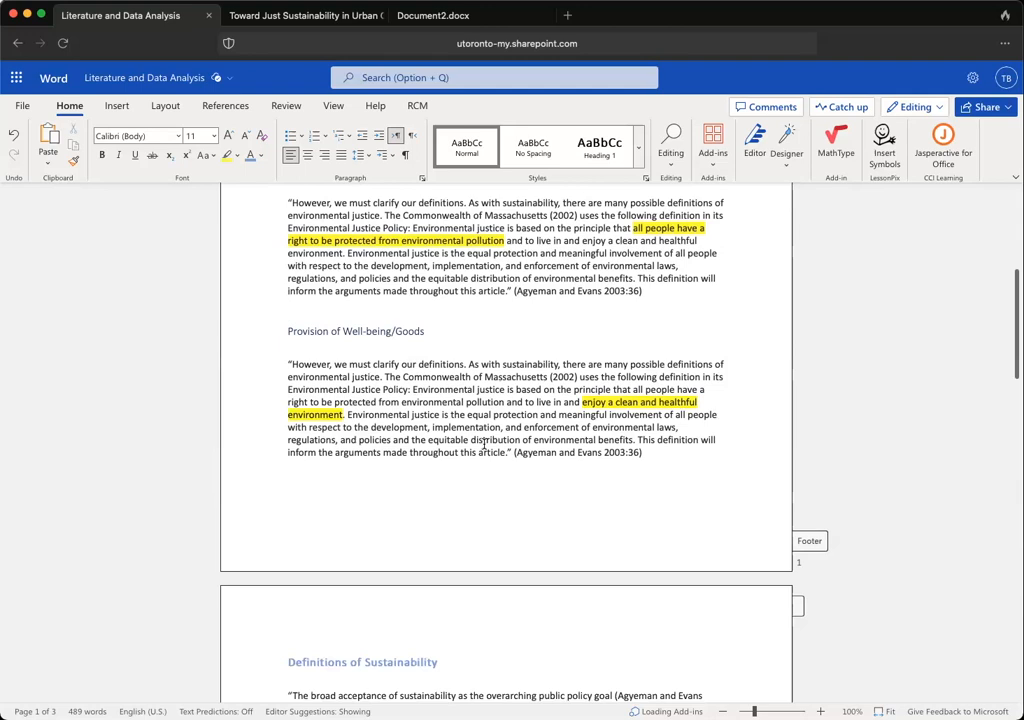
{"action": "scroll", "coordinate": [484, 445], "scroll_direction": "down", "scroll_amount": 15}
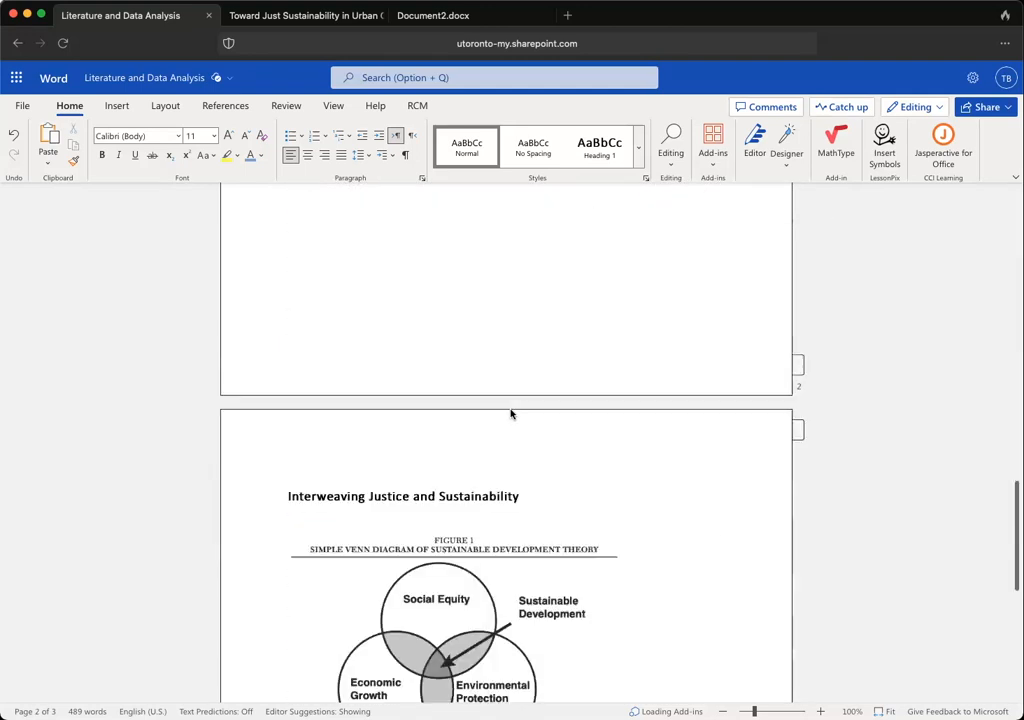
{"action": "scroll", "coordinate": [517, 412], "scroll_direction": "up", "scroll_amount": 20}
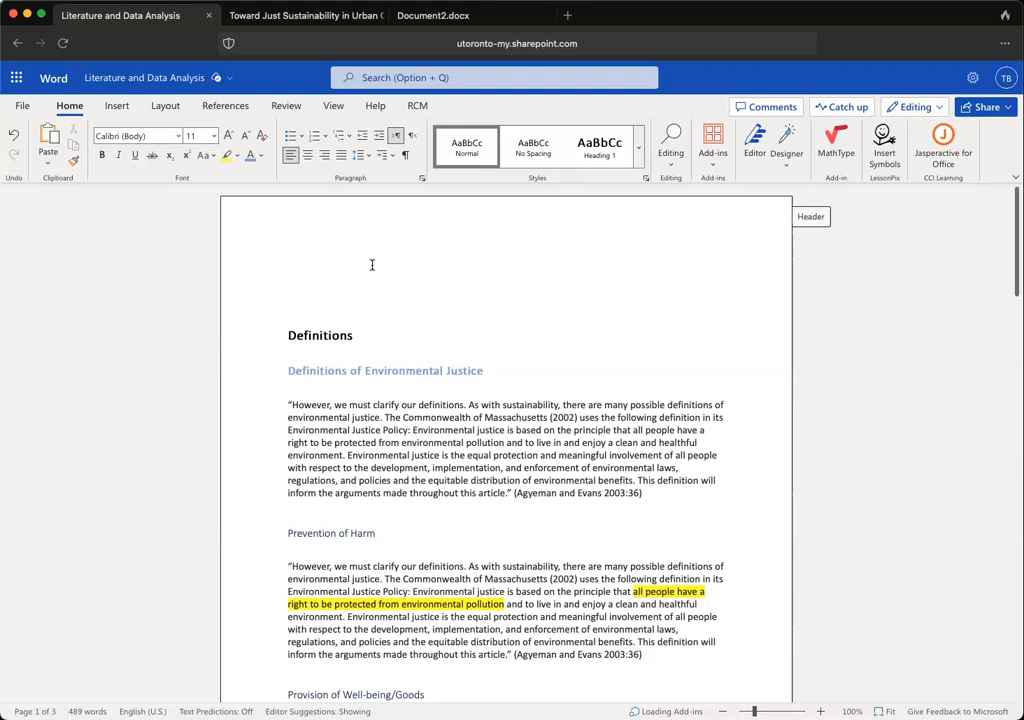
{"action": "key", "text": "super+a"}
{"action": "key", "text": "BackSpace"}
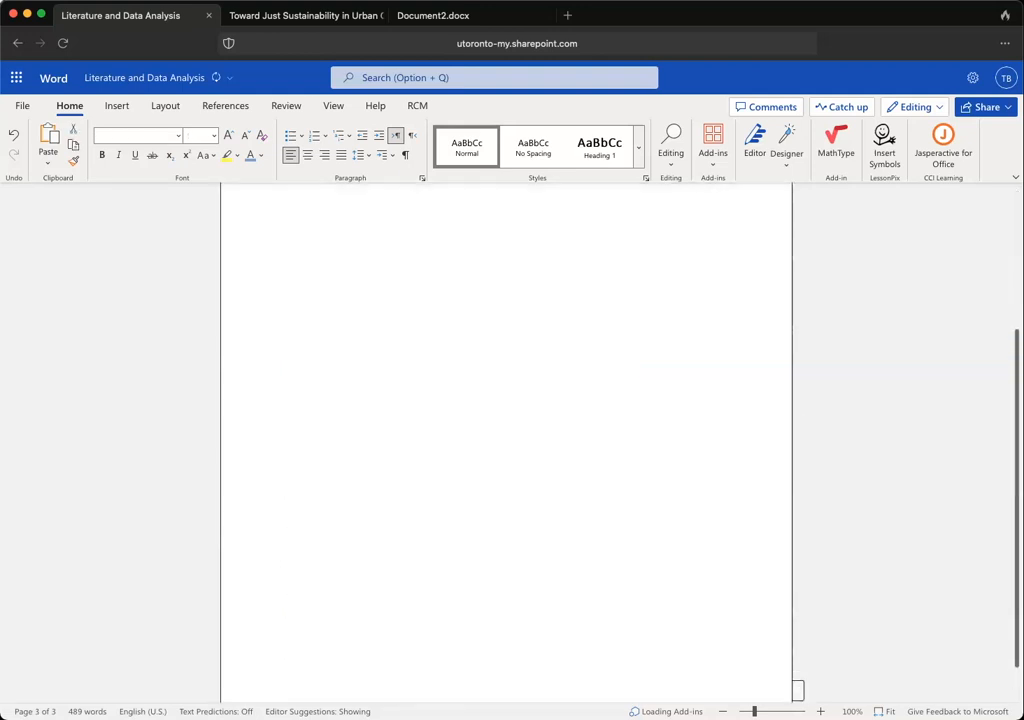
{"action": "scroll", "coordinate": [489, 319], "scroll_direction": "up", "scroll_amount": 1}
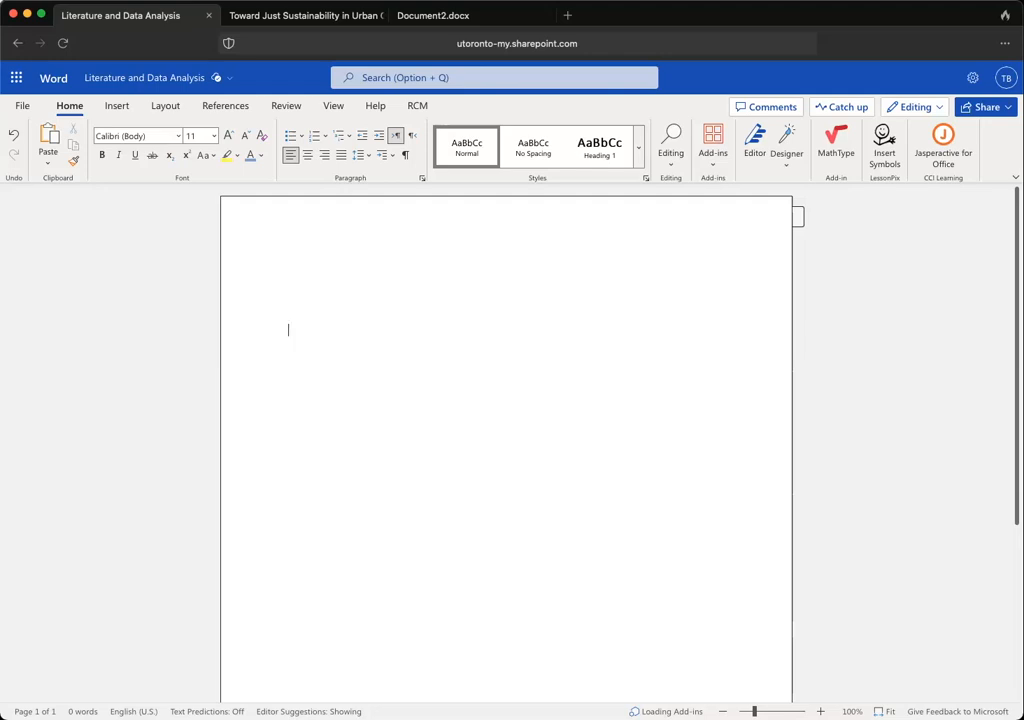
Enter "Definitions of Environmental Justice" as the document's only text and copy it.
{"action": "type", "text": "Definitions of Environment"}
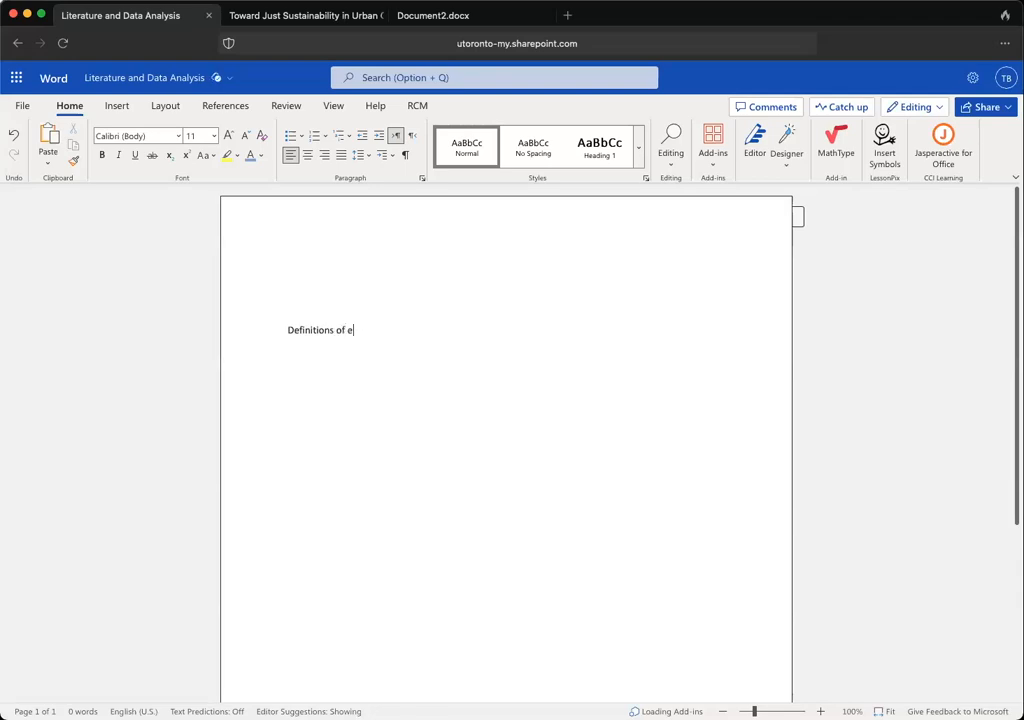
{"action": "type", "text": "al Justice"}
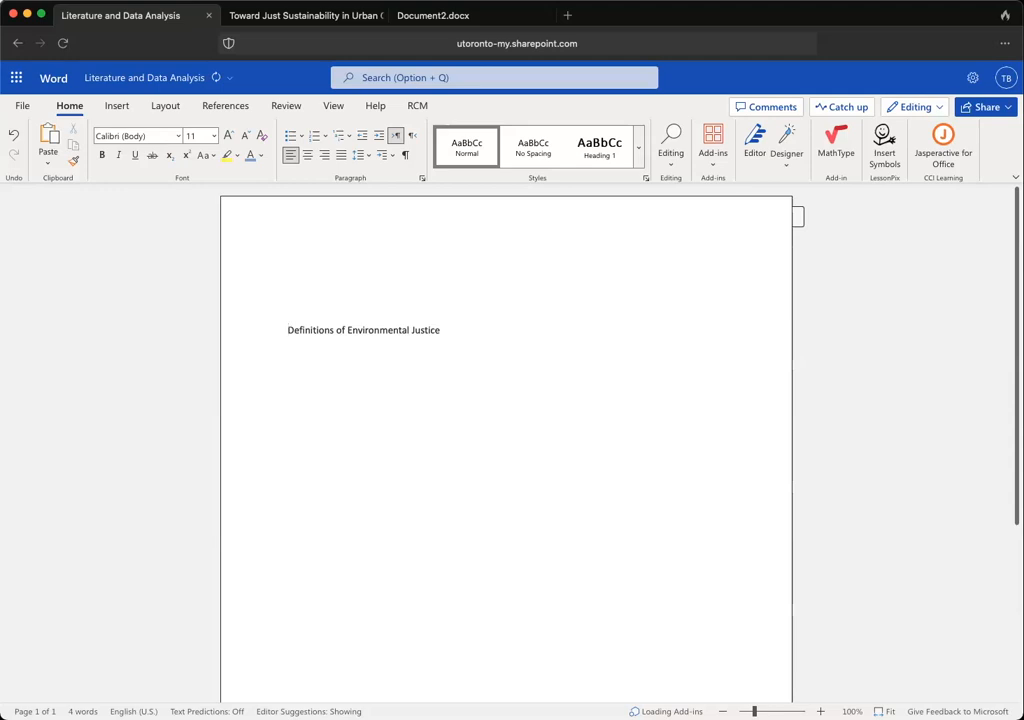
{"action": "key", "text": "super+a"}
{"action": "key", "text": "super+c"}
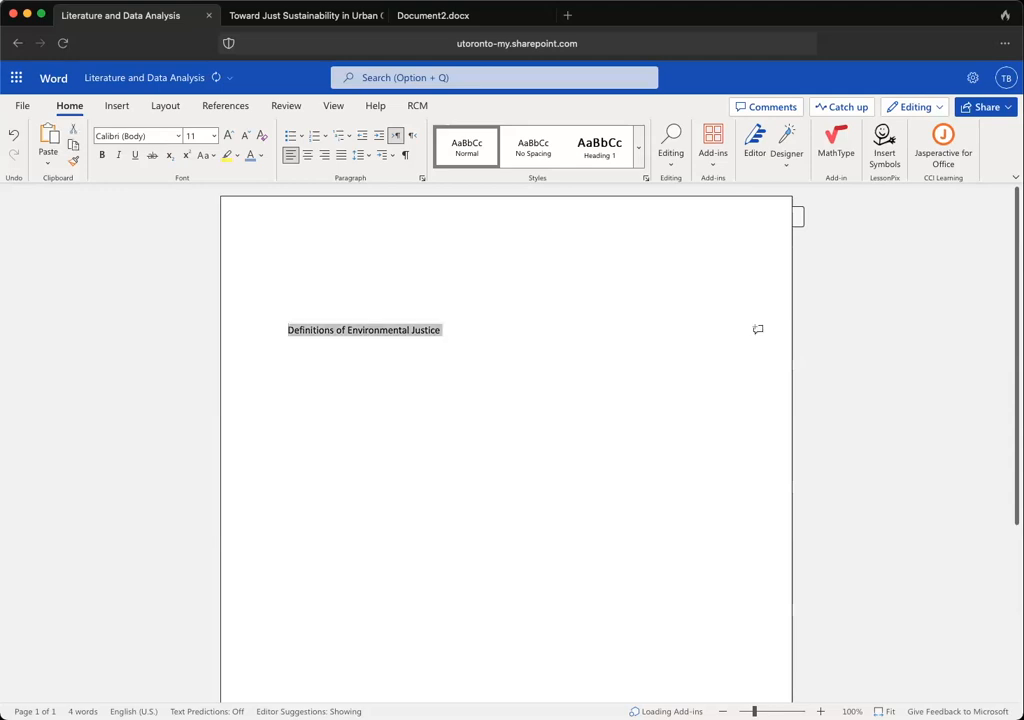
Switch to the blank Document2.docx and rename it to the copied title "Definitions of Environmental Justice".
{"action": "left_click", "coordinate": [445, 15]}
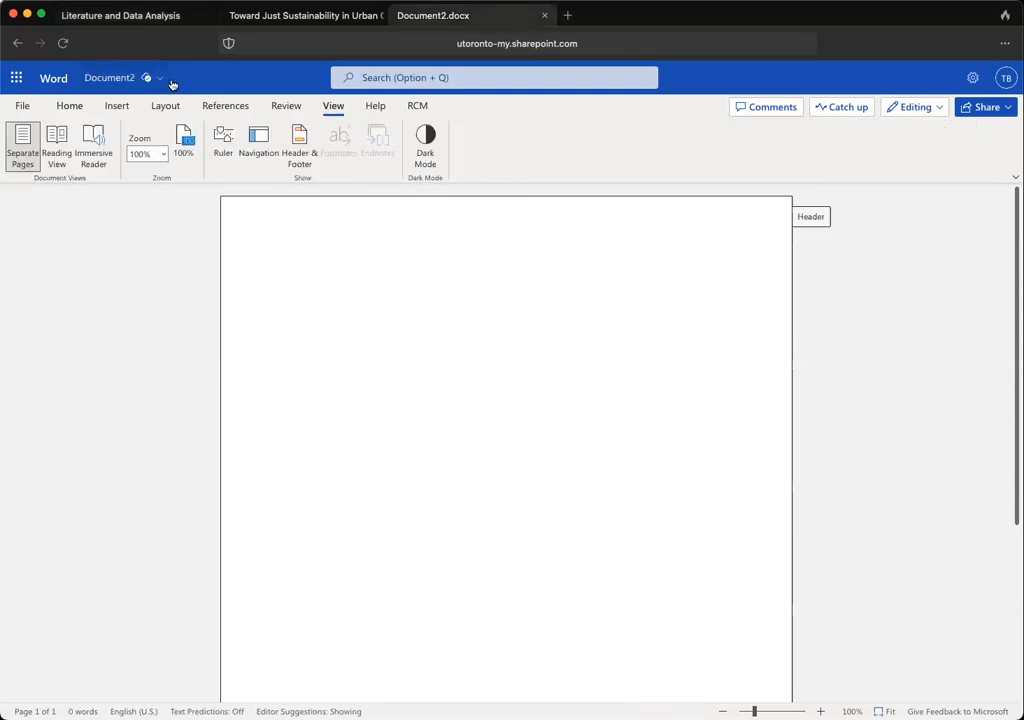
{"action": "left_click", "coordinate": [105, 80]}
{"action": "key", "text": "super+v"}
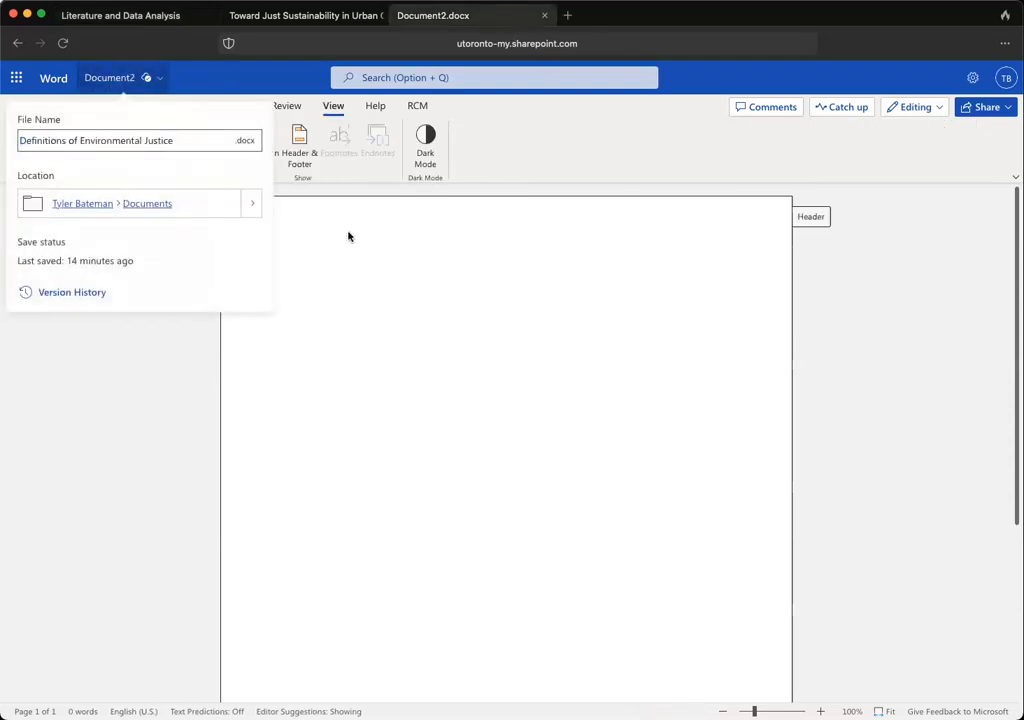
{"action": "key", "text": "Return"}
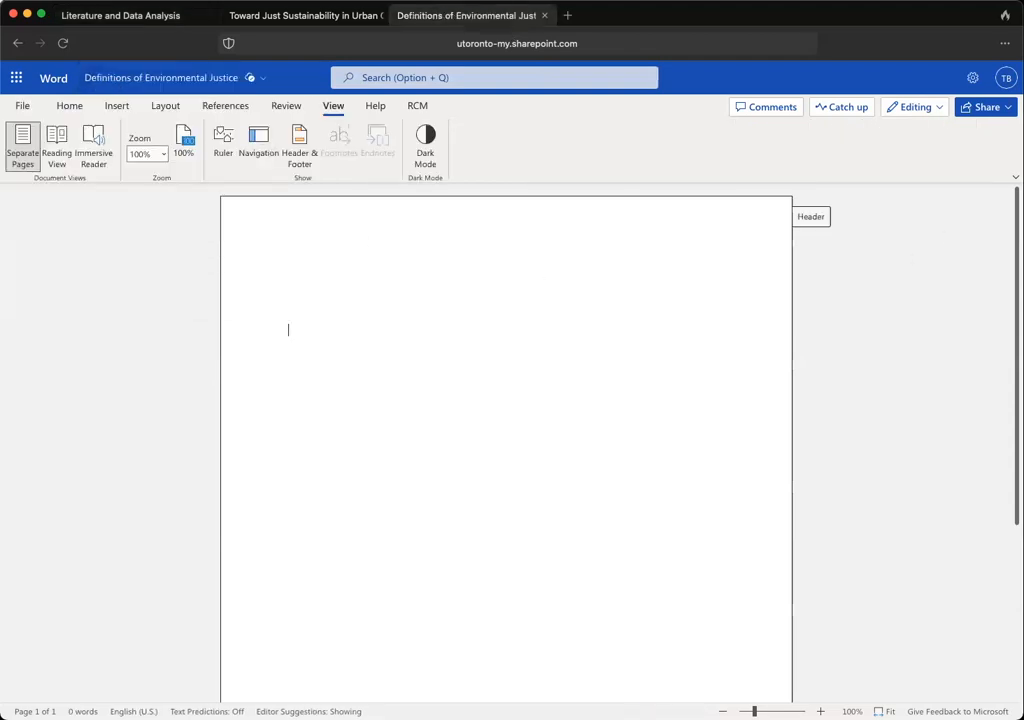
Try to get a sharing link for the renamed document and reload its page.
{"action": "left_click", "coordinate": [1010, 112]}
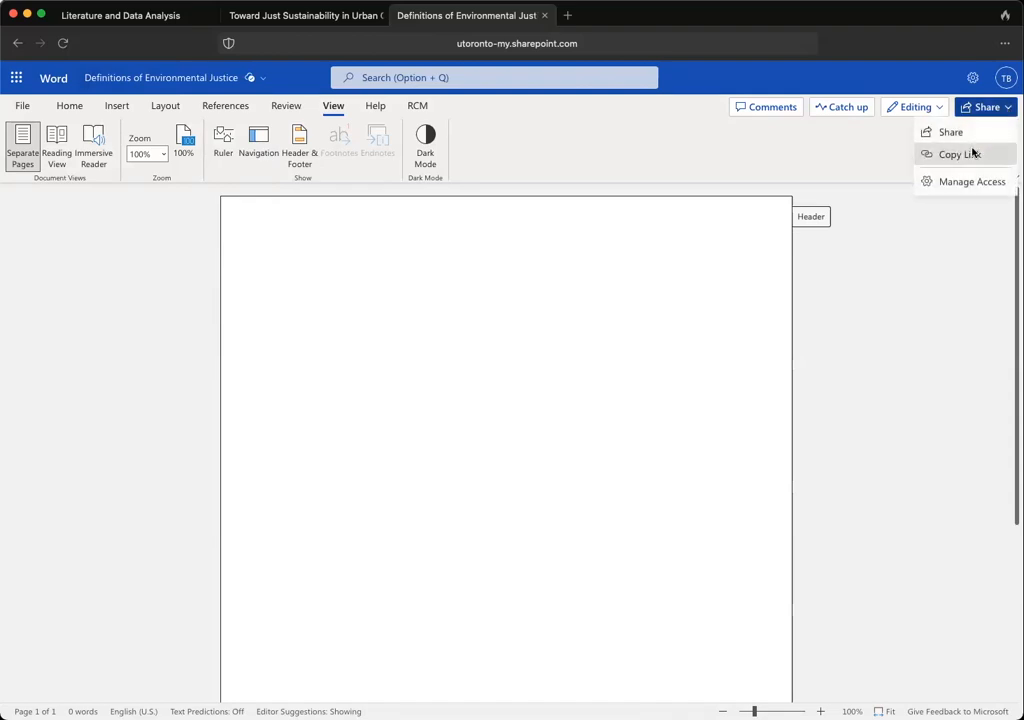
{"action": "left_click", "coordinate": [980, 153]}
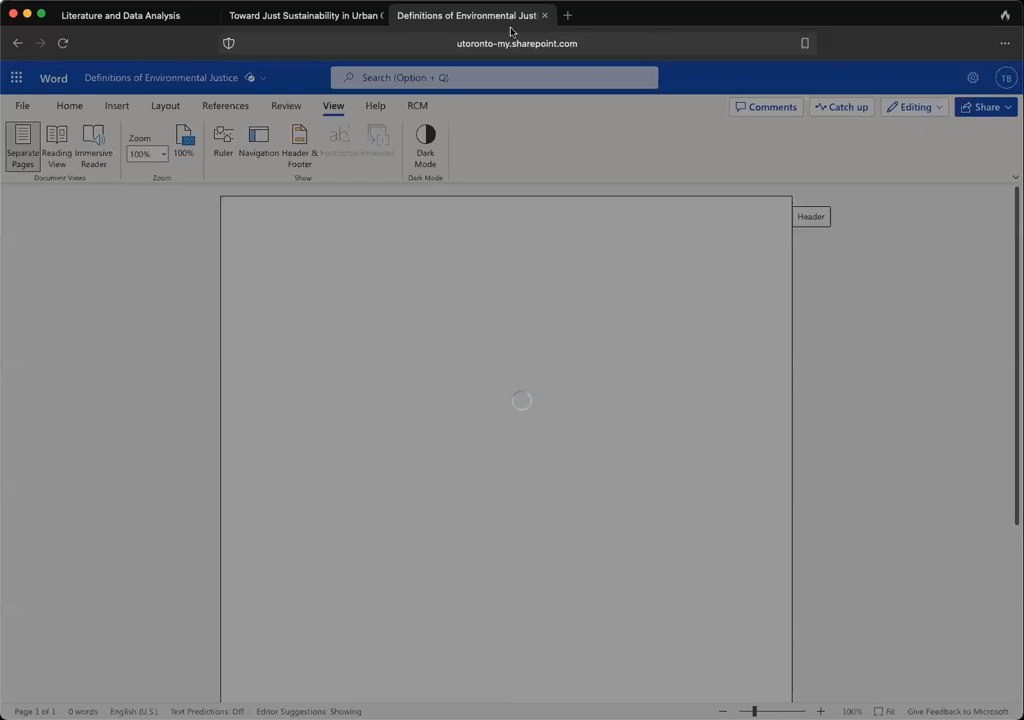
{"action": "left_click", "coordinate": [629, 48]}
{"action": "key", "text": "Return"}
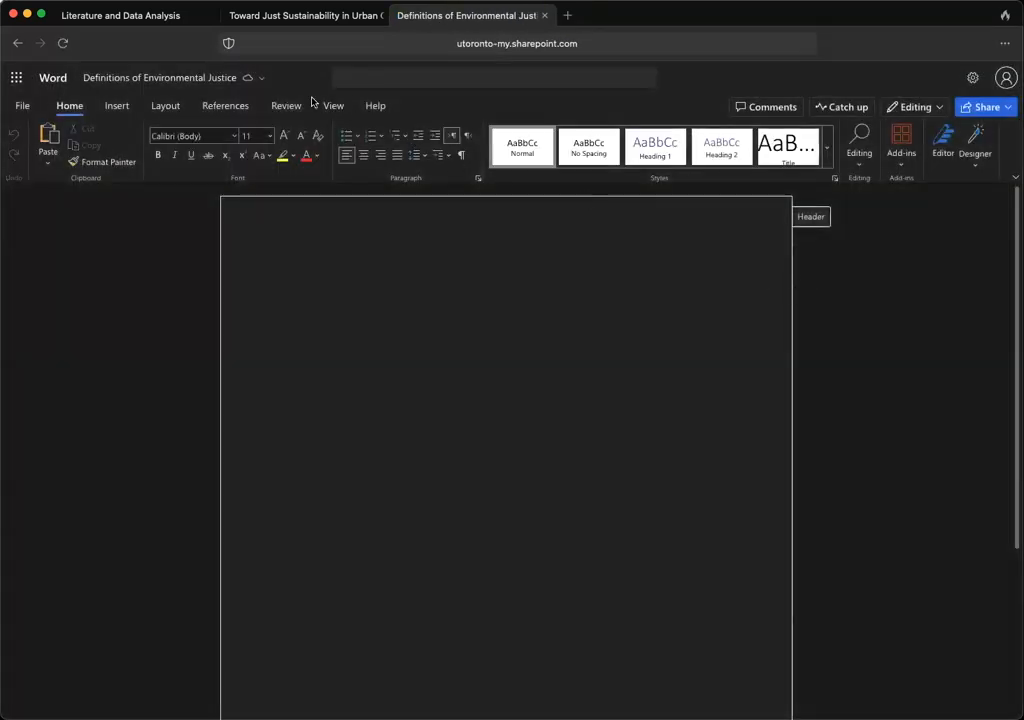
Turn off Dark Mode in the "Definitions of Environmental Justice" document.
{"action": "left_click", "coordinate": [334, 107]}
{"action": "left_click", "coordinate": [422, 140]}
{"action": "key", "text": "Return"}
Copy the sharing link to "Definitions of Environmental Justice" and return to the "Literature and Data Analysis" document.
{"action": "left_click", "coordinate": [1008, 106]}
{"action": "left_click", "coordinate": [972, 156]}
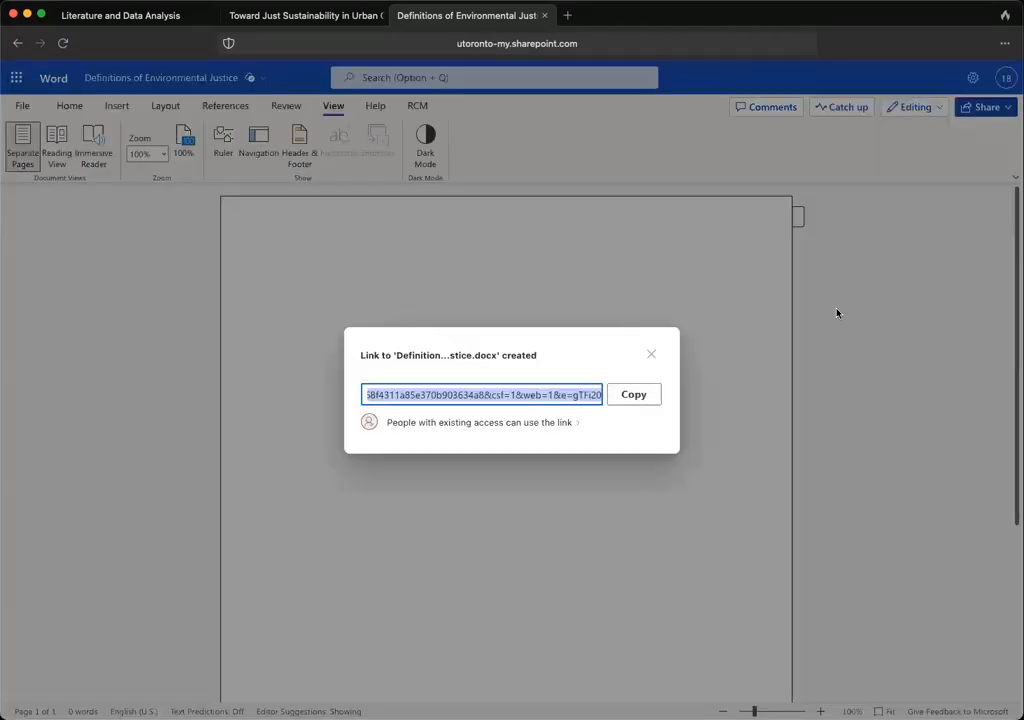
{"action": "left_click", "coordinate": [650, 407]}
{"action": "left_click", "coordinate": [651, 355]}
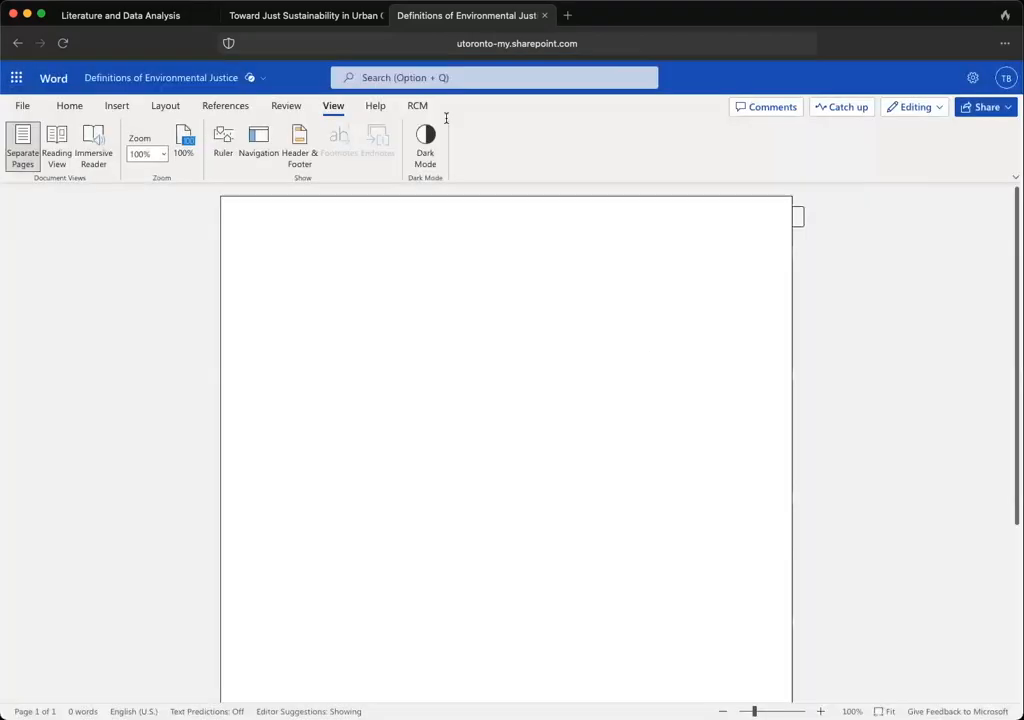
{"action": "left_click", "coordinate": [125, 14]}
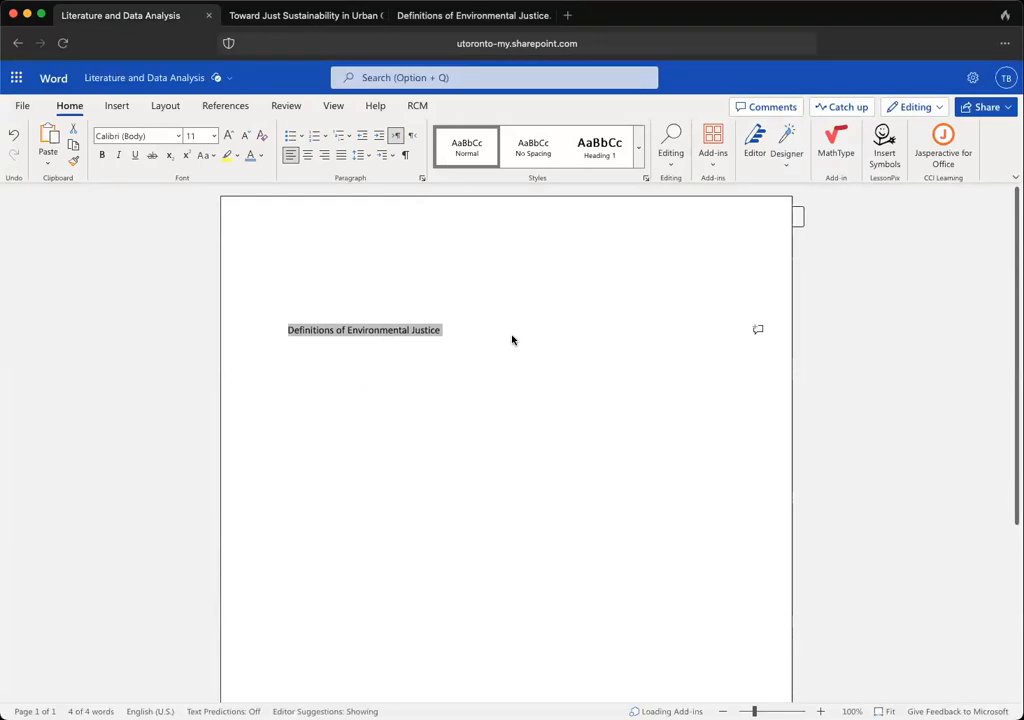
{"action": "key", "text": "ctrl+k"}
{"action": "key", "text": "ctrl+v"}
{"action": "left_click", "coordinate": [663, 275]}
Turn the text "Definitions of Environmental Justice" into a hyperlink using the copied document link and start a new line below it.
{"action": "left_click", "coordinate": [513, 329]}
{"action": "key", "text": "super+a"}
{"action": "key", "text": "super+k"}
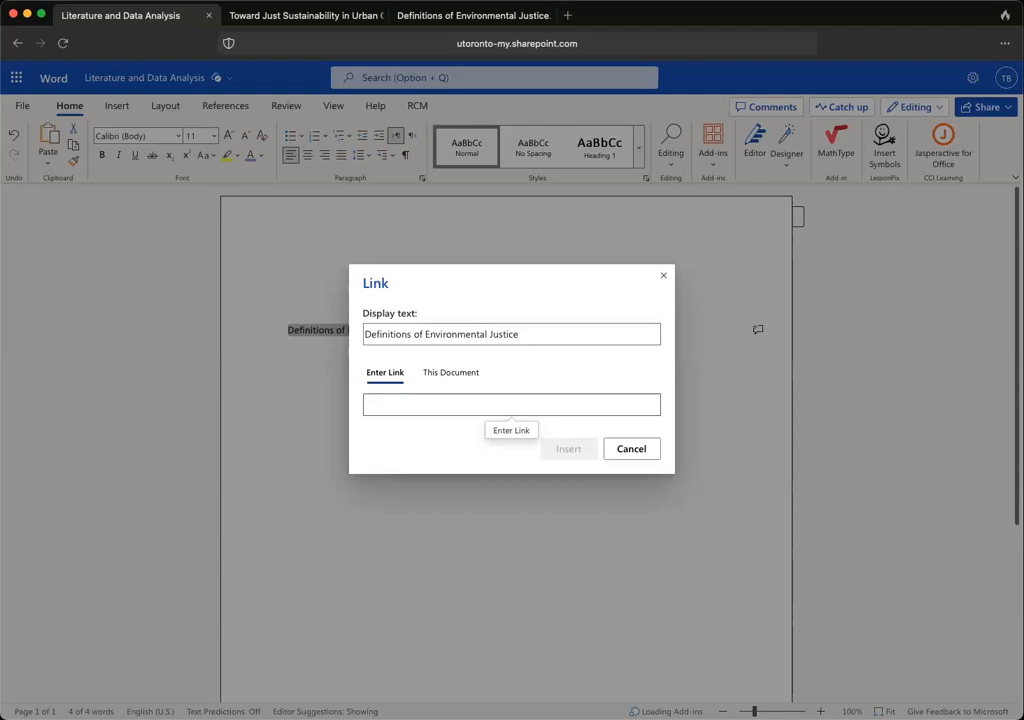
{"action": "key", "text": "super+v"}
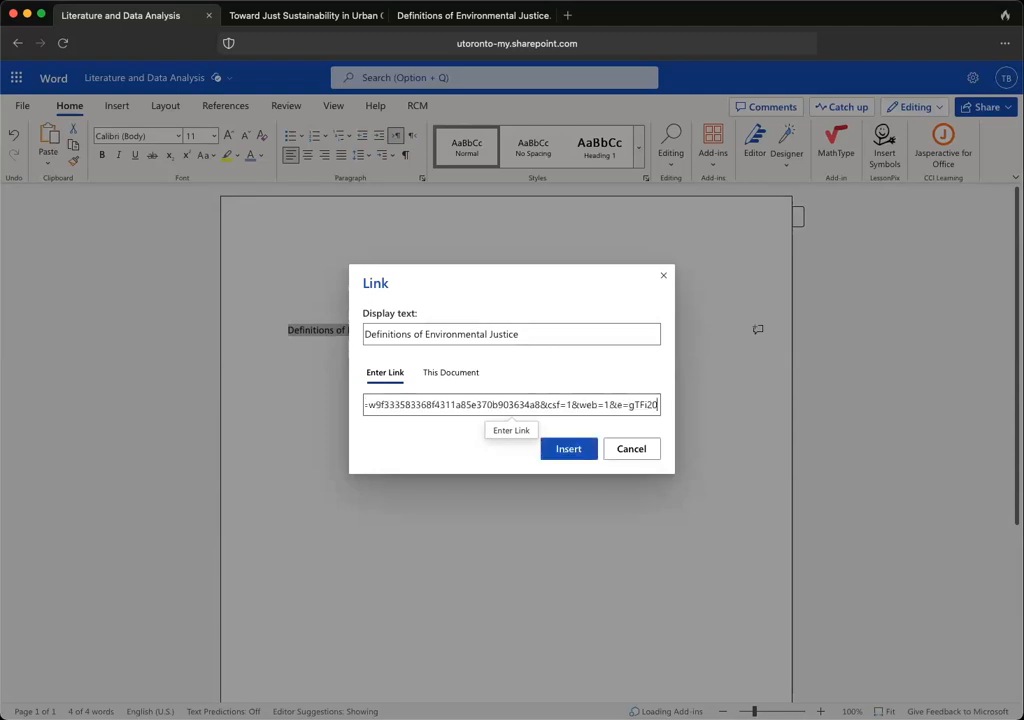
{"action": "left_click", "coordinate": [557, 449]}
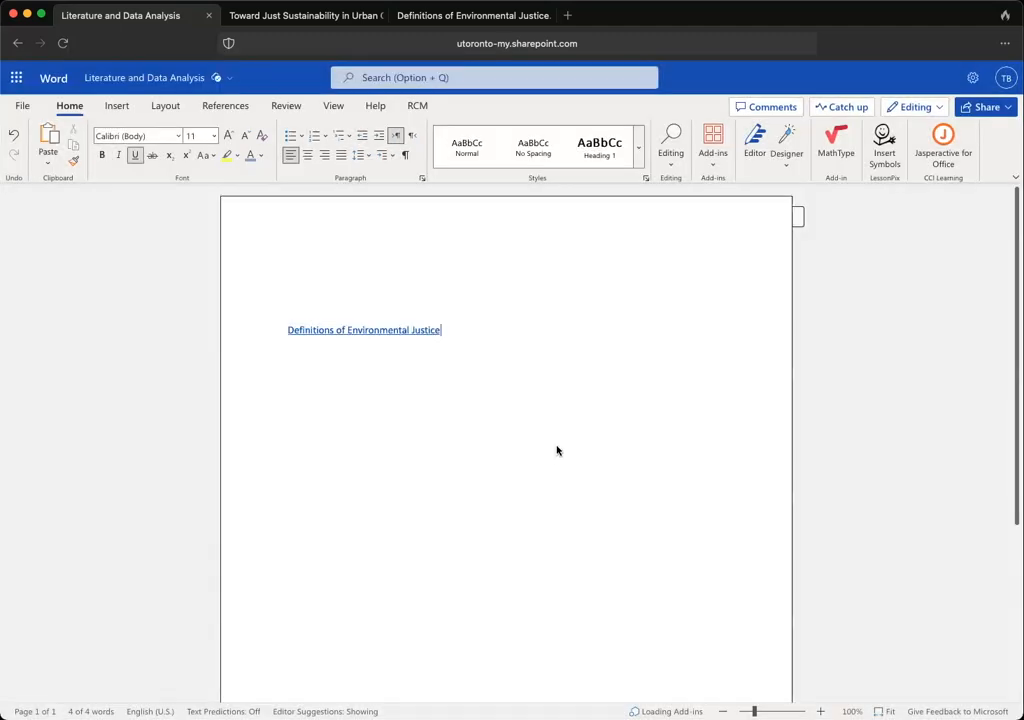
{"action": "key", "text": "Return"}
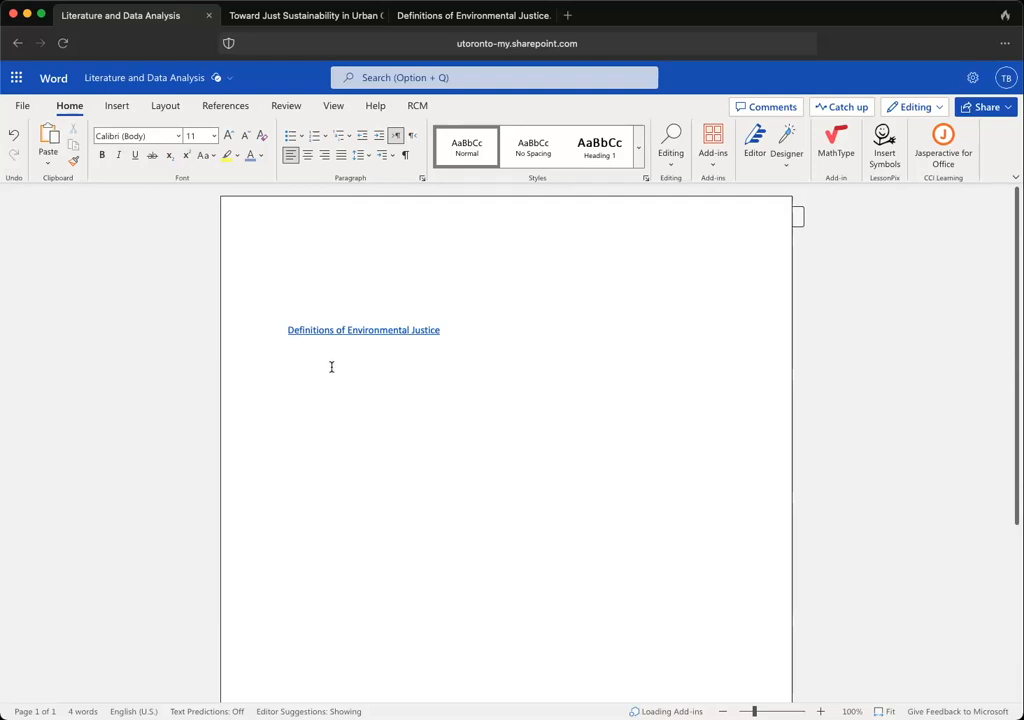
Open the linked "Definitions of Environmental Justice" document from the master document and turn off its Dark Mode.
{"action": "left_click", "coordinate": [377, 331]}
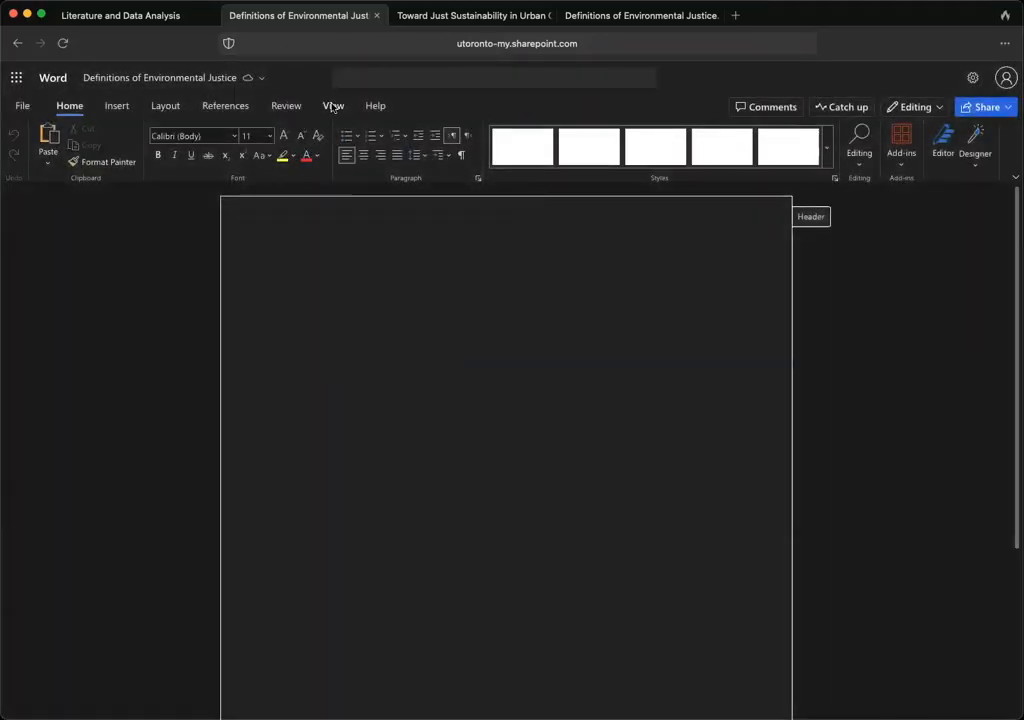
{"action": "left_click", "coordinate": [333, 105]}
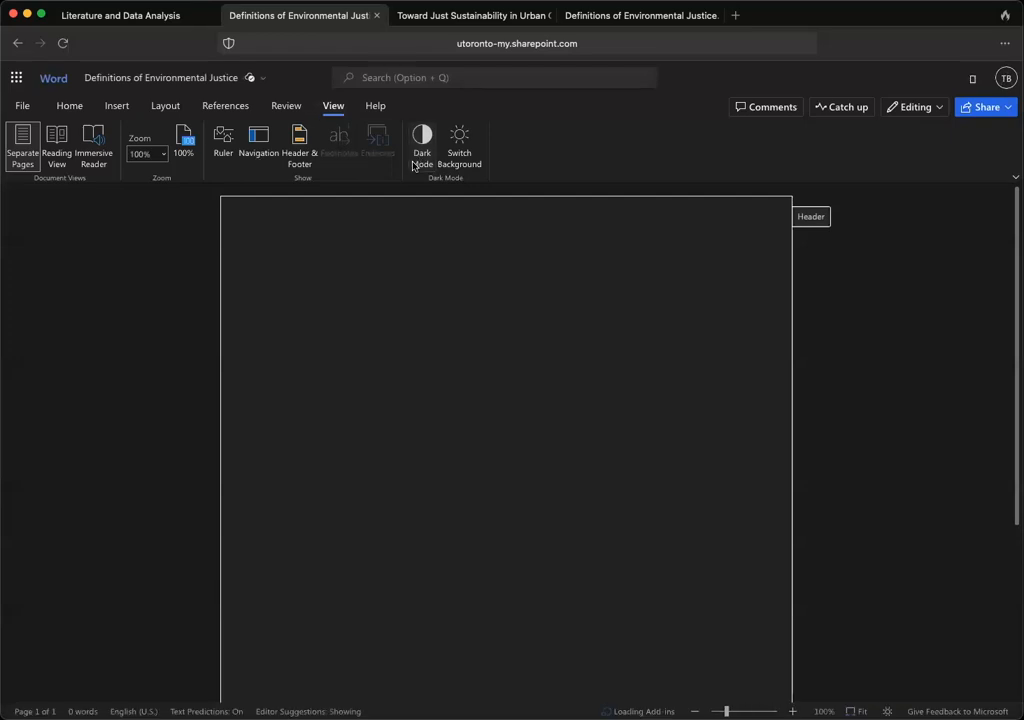
{"action": "left_click", "coordinate": [422, 150]}
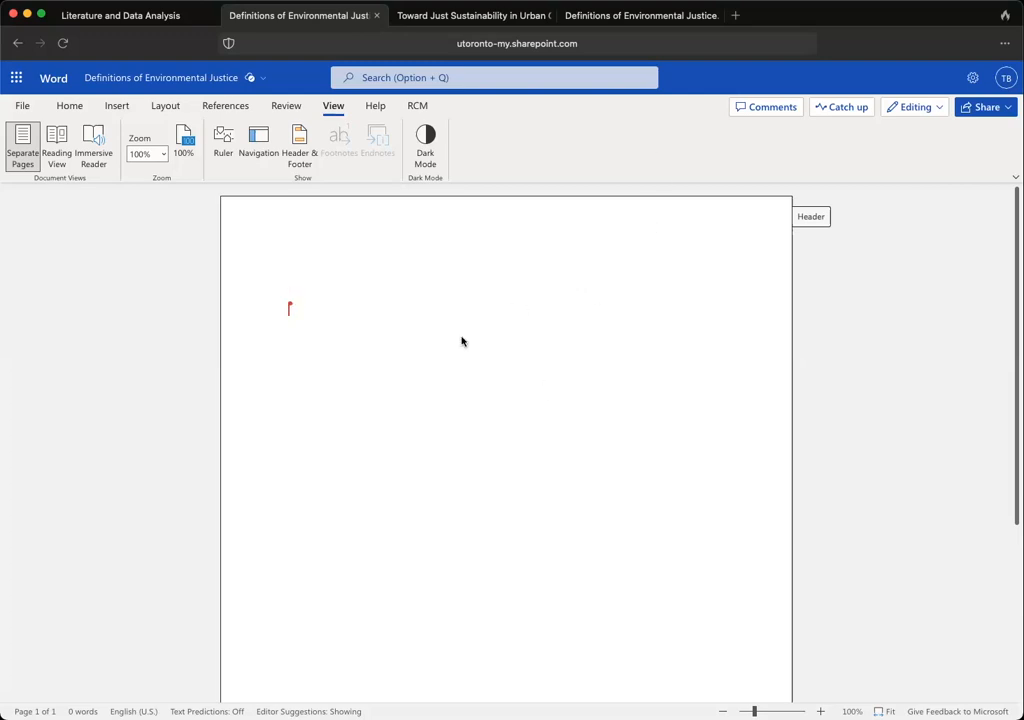
In the "Toward Just Sustainability" article, select and copy the page 36 passage from "However, we must clarify our definitions" to "throughout this article.".
{"action": "left_click", "coordinate": [430, 16]}
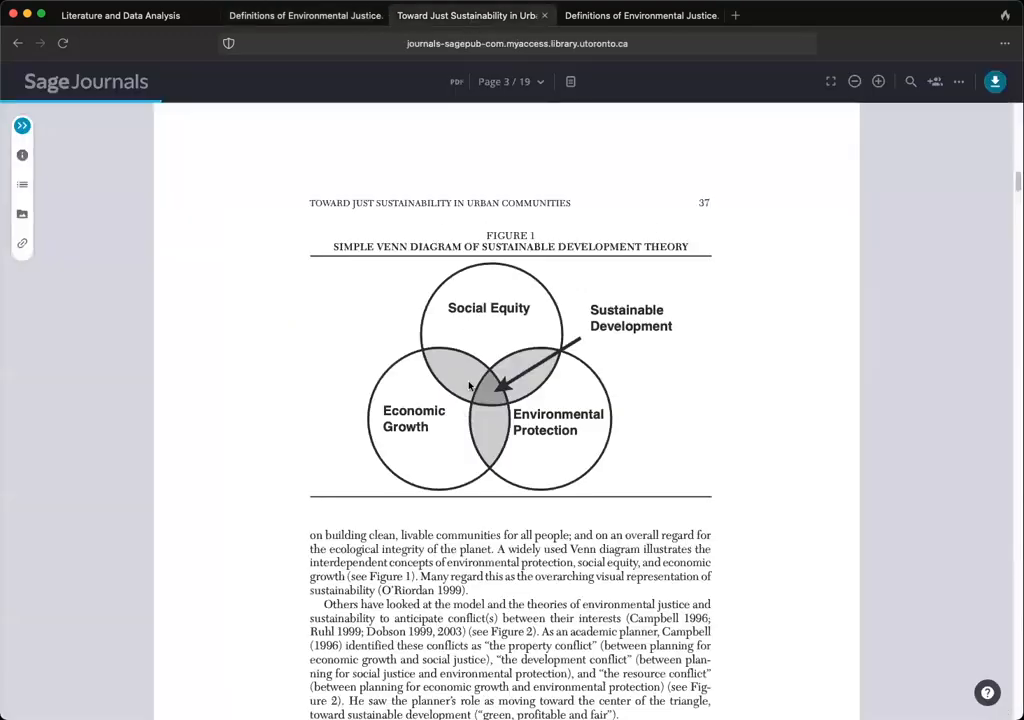
{"action": "scroll", "coordinate": [462, 418], "scroll_direction": "up", "scroll_amount": 8}
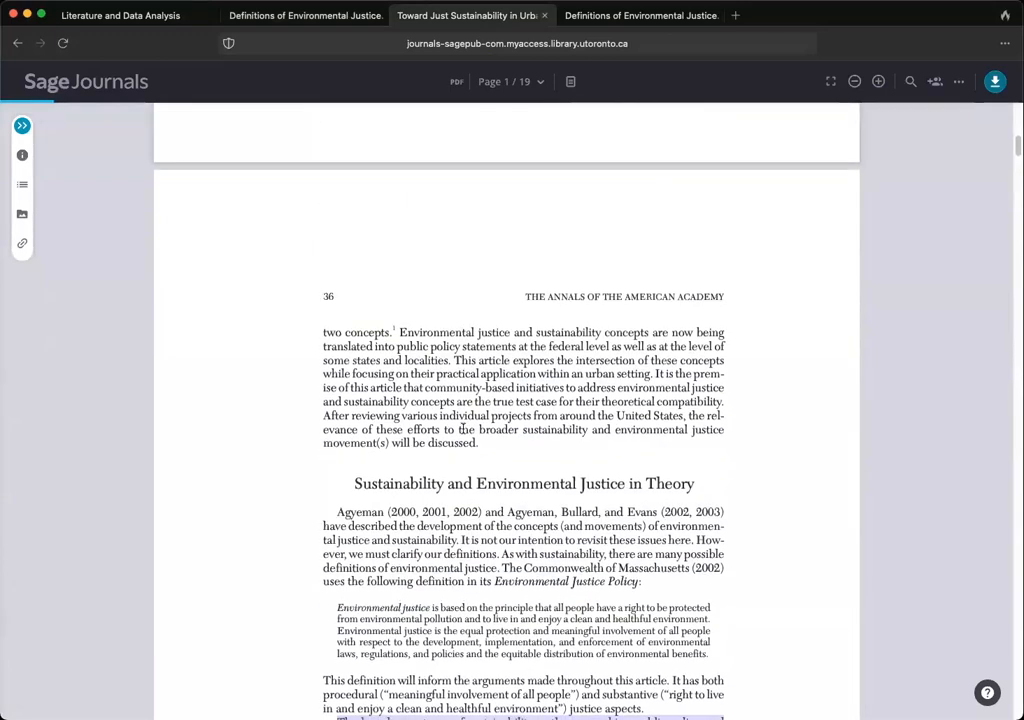
{"action": "scroll", "coordinate": [604, 429], "scroll_direction": "down", "scroll_amount": 2}
{"action": "left_click", "coordinate": [410, 312]}
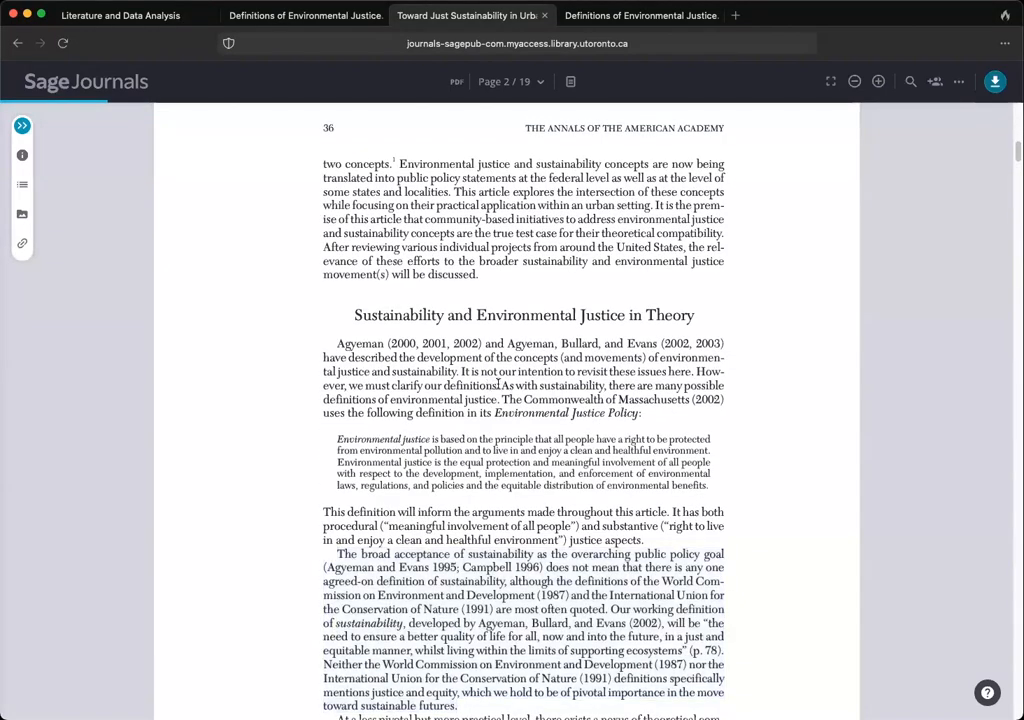
{"action": "left_click_drag", "start_coordinate": [695, 371], "coordinate": [668, 517]}
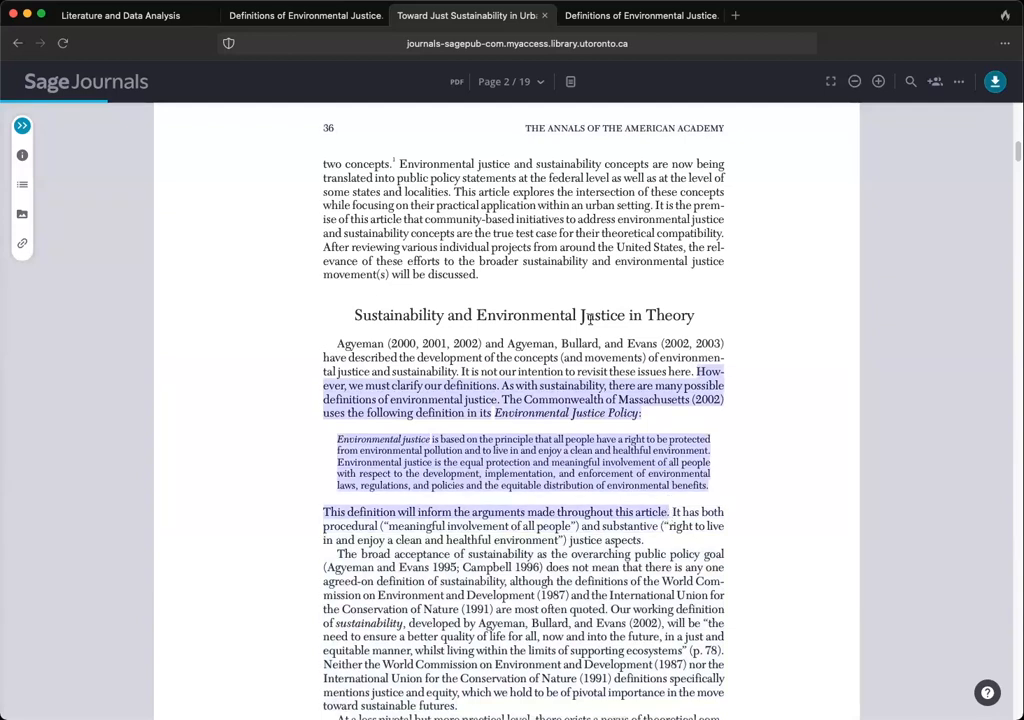
Paste the passage in quotation marks into "Definitions of Environmental Justice" and add the article authors' in-text citation ending in 2003:36.
{"action": "left_click", "coordinate": [143, 16]}
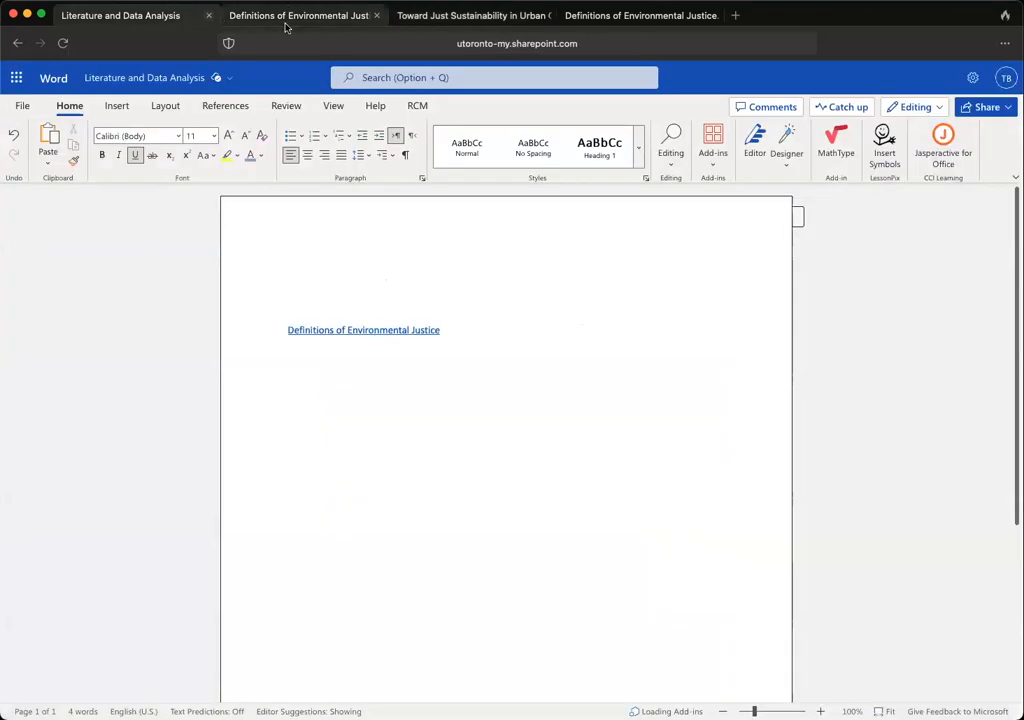
{"action": "left_click", "coordinate": [320, 24]}
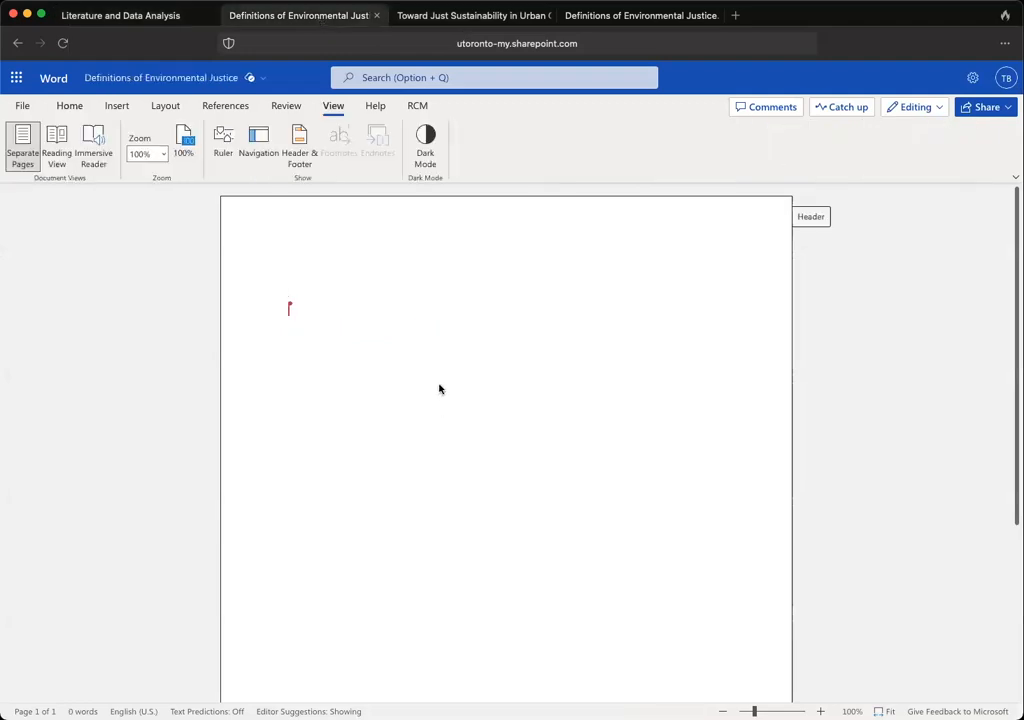
{"action": "key", "text": "super+v"}
{"action": "type", "text": "(Ag"}
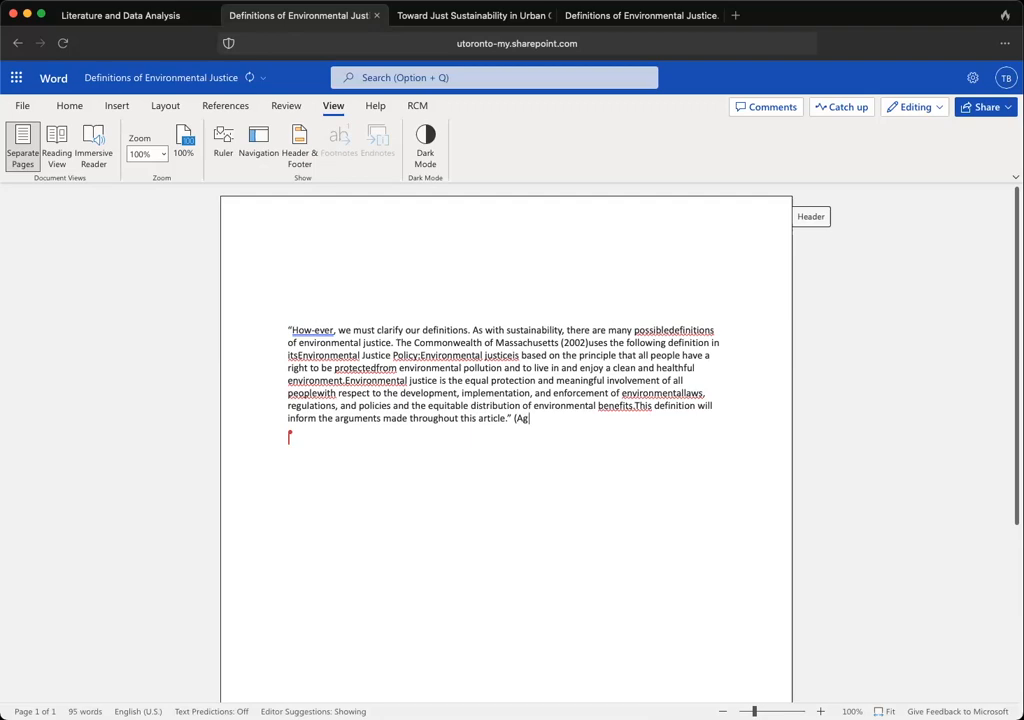
{"action": "type", "text": "yeman and Evans 2003:36)"}
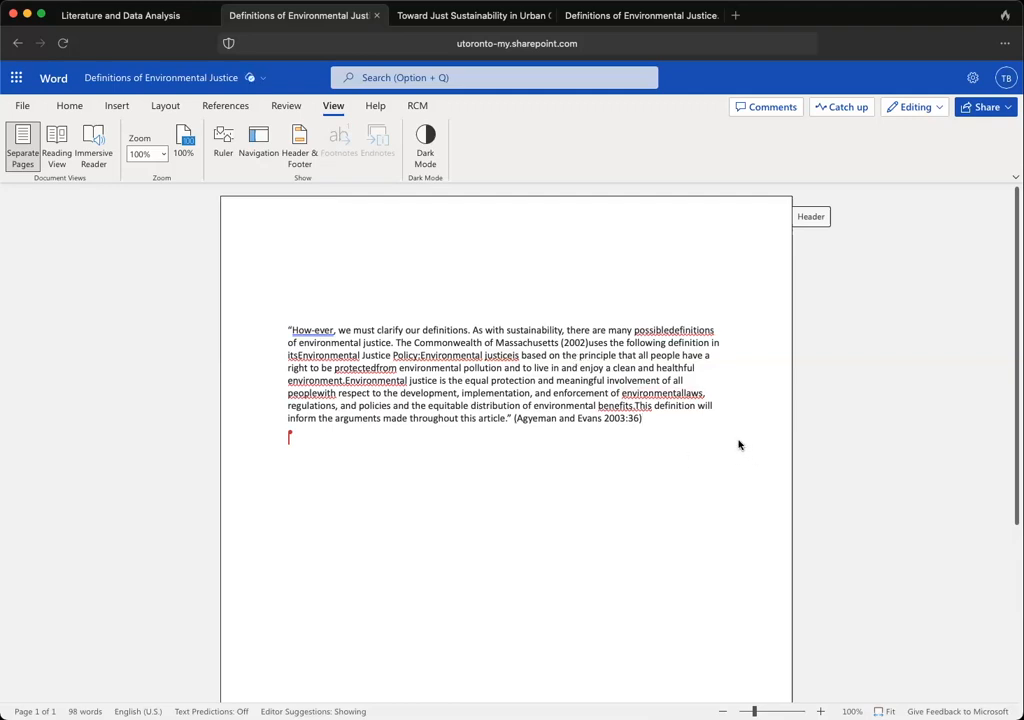
Add the theme line "Definitions of Sustainability" below the existing hyperlink in the "Literature and Data Analysis" document.
{"action": "left_click", "coordinate": [120, 15]}
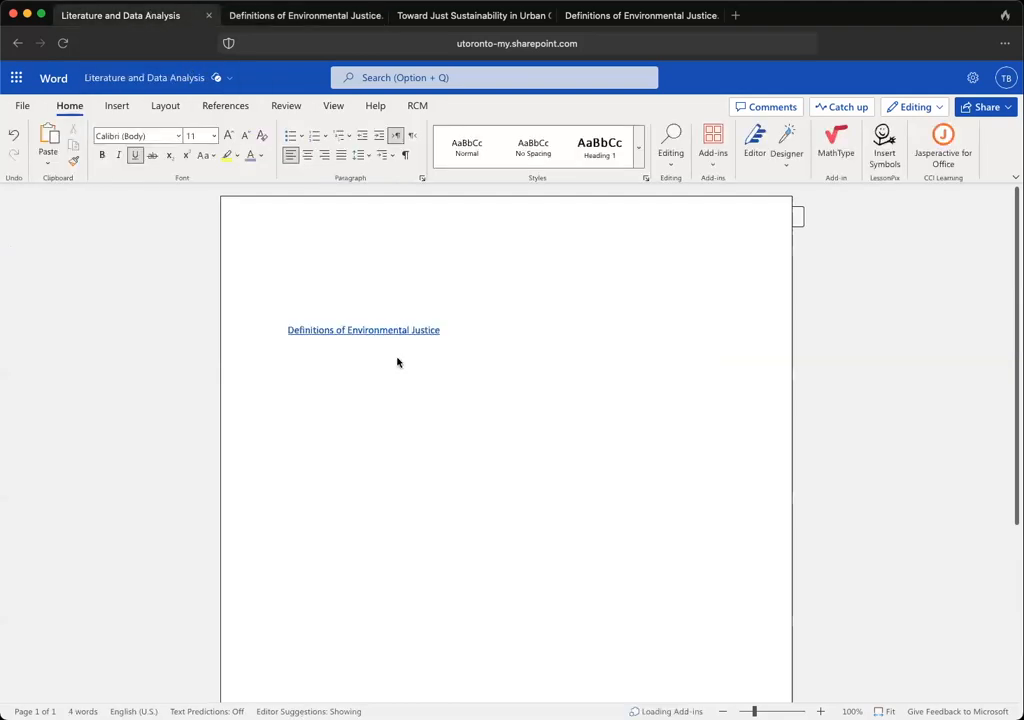
{"action": "type", "text": "Definitions of Sustainabili"}
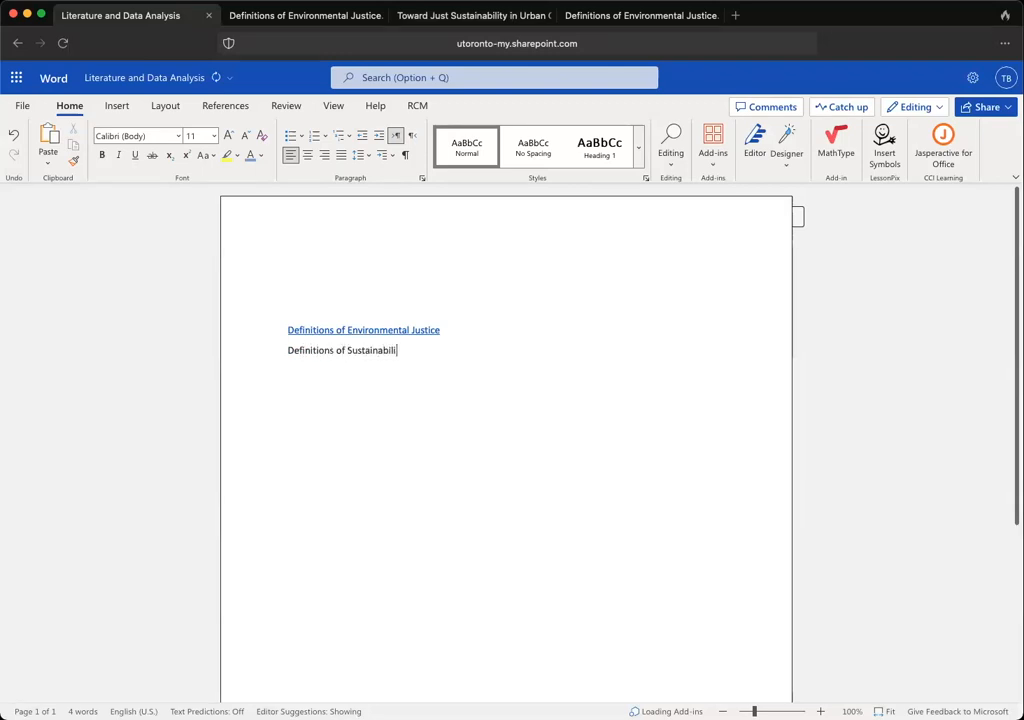
{"action": "type", "text": "ty"}
Add the sub-theme lines "Prevention of Harm" and "Provision of Well-being/Good" below the quotation in "Definitions of Environmental Justice", separated by a blank line.
{"action": "left_click", "coordinate": [624, 20]}
{"action": "scroll", "coordinate": [514, 308], "scroll_direction": "up", "scroll_amount": 2}
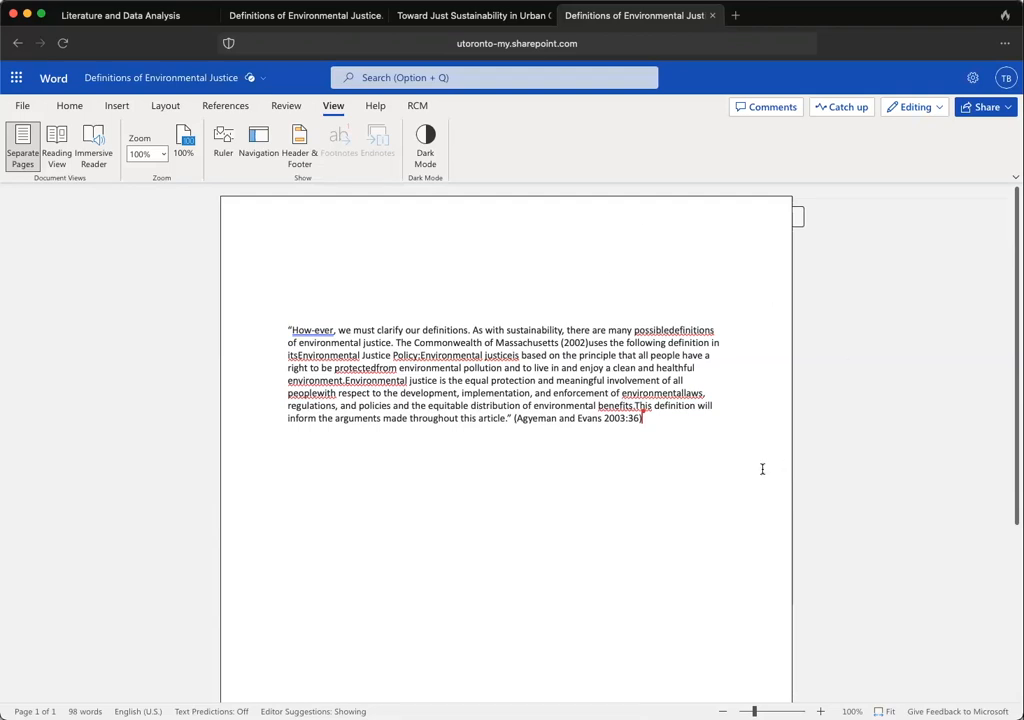
{"action": "left_click", "coordinate": [125, 15]}
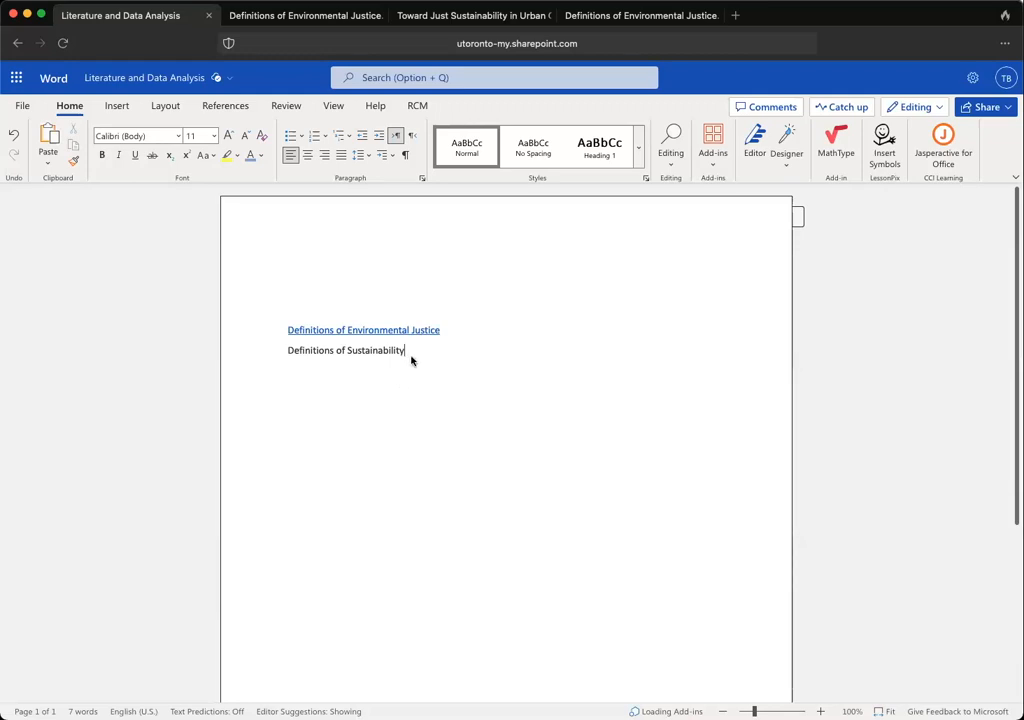
{"action": "left_click", "coordinate": [654, 19]}
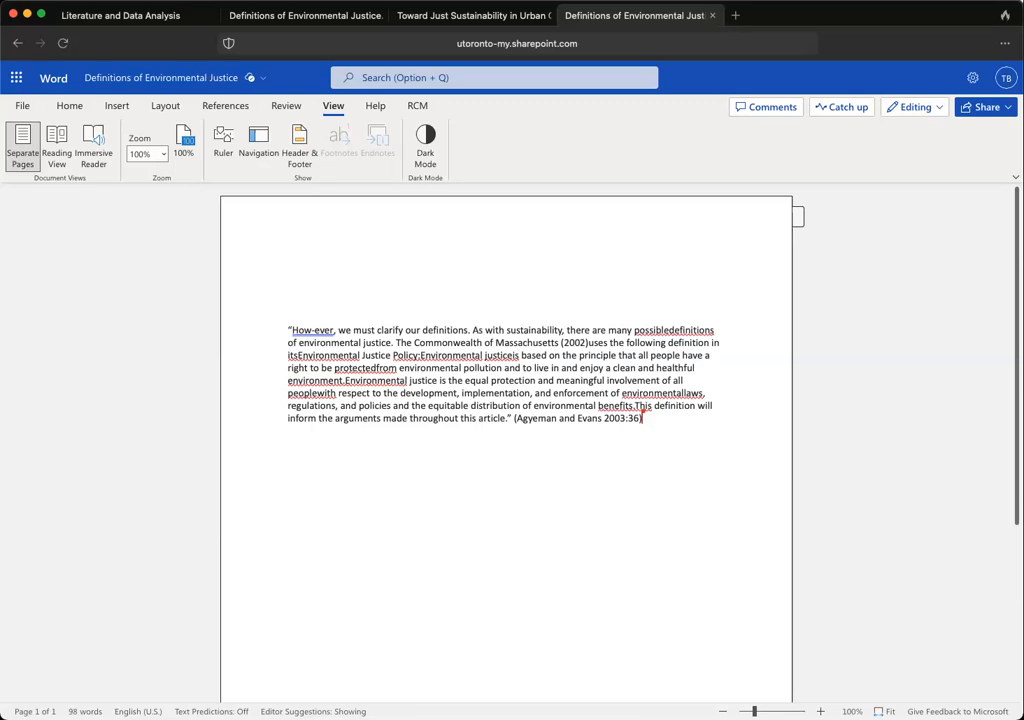
{"action": "type", "text": "Prevention of Harm"}
{"action": "key", "text": "Return"}
{"action": "key", "text": "Return"}
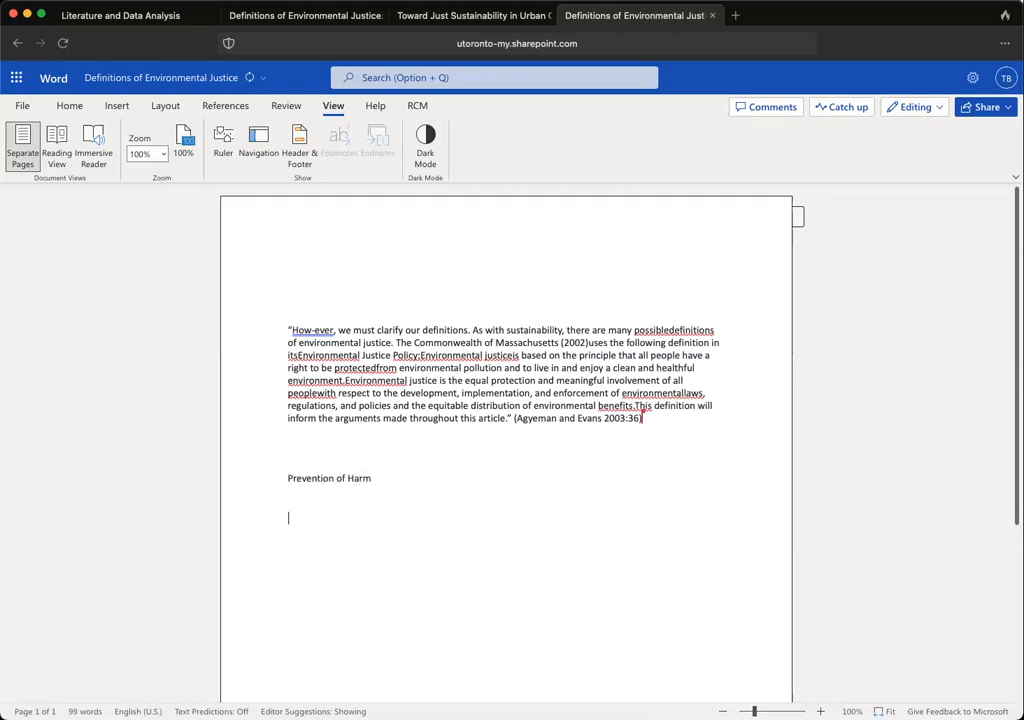
{"action": "type", "text": "Provision of "}
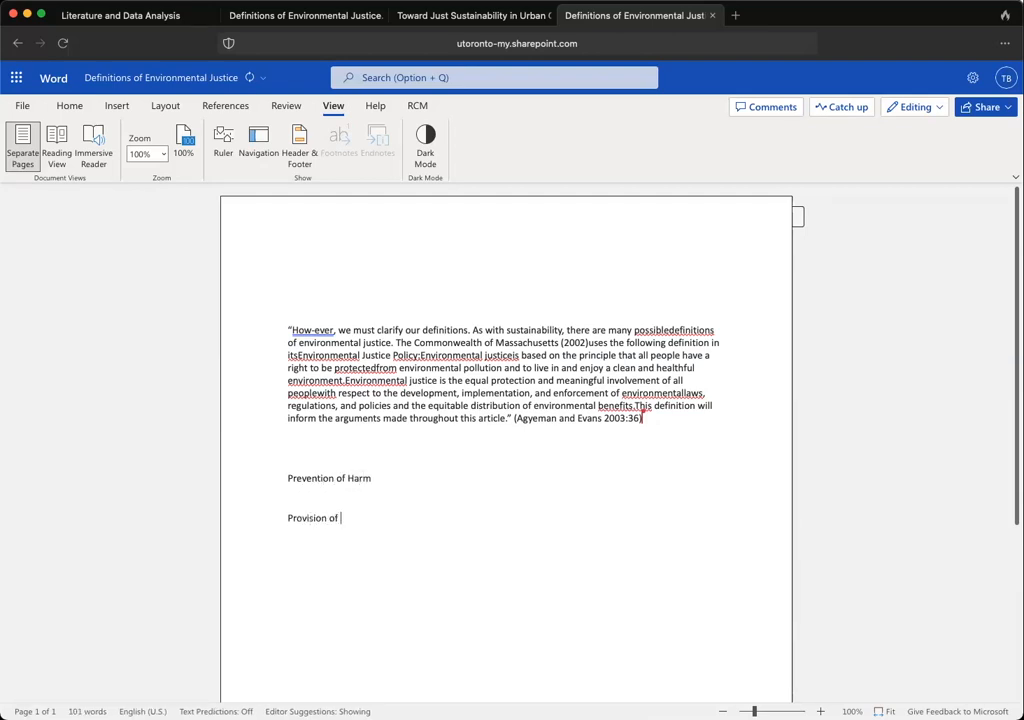
{"action": "type", "text": "Well-being/Good"}
Select the line "Prevention of Harm", then return to the "Literature and Data Analysis" document.
{"action": "key", "text": "Up"}
{"action": "key", "text": "Up"}
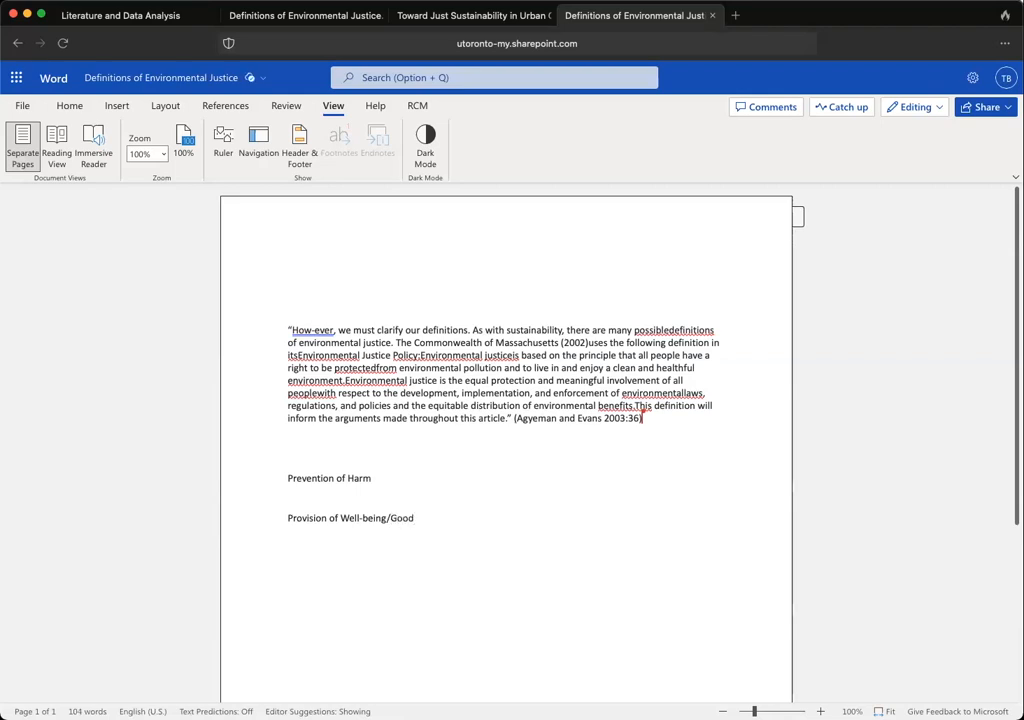
{"action": "key", "text": "shift+Home"}
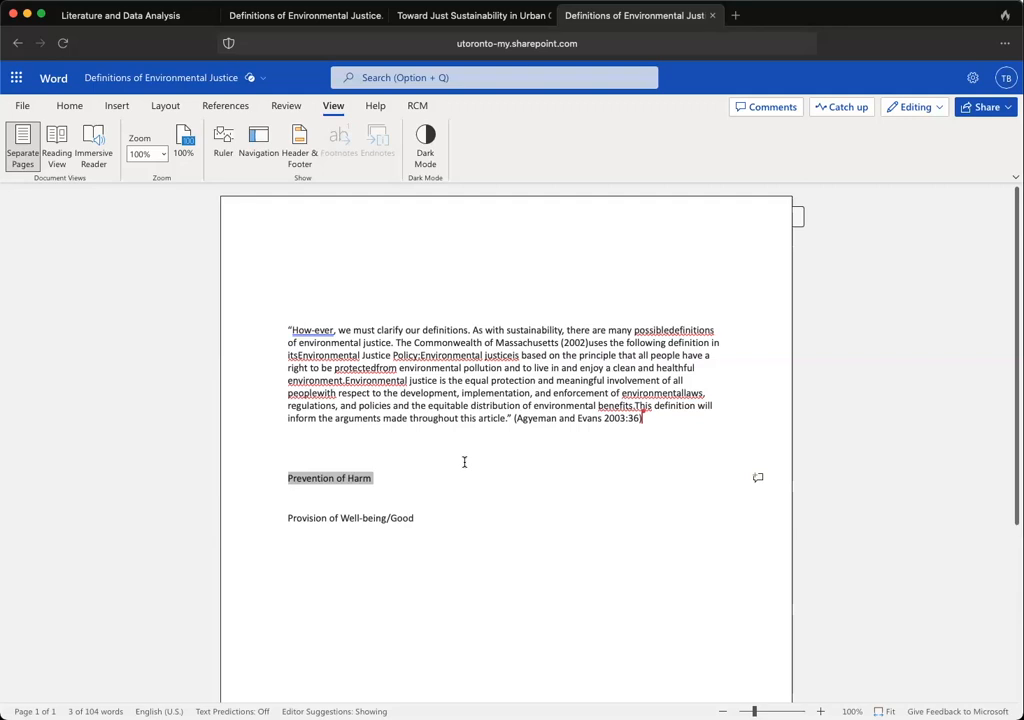
{"action": "left_click", "coordinate": [185, 16]}
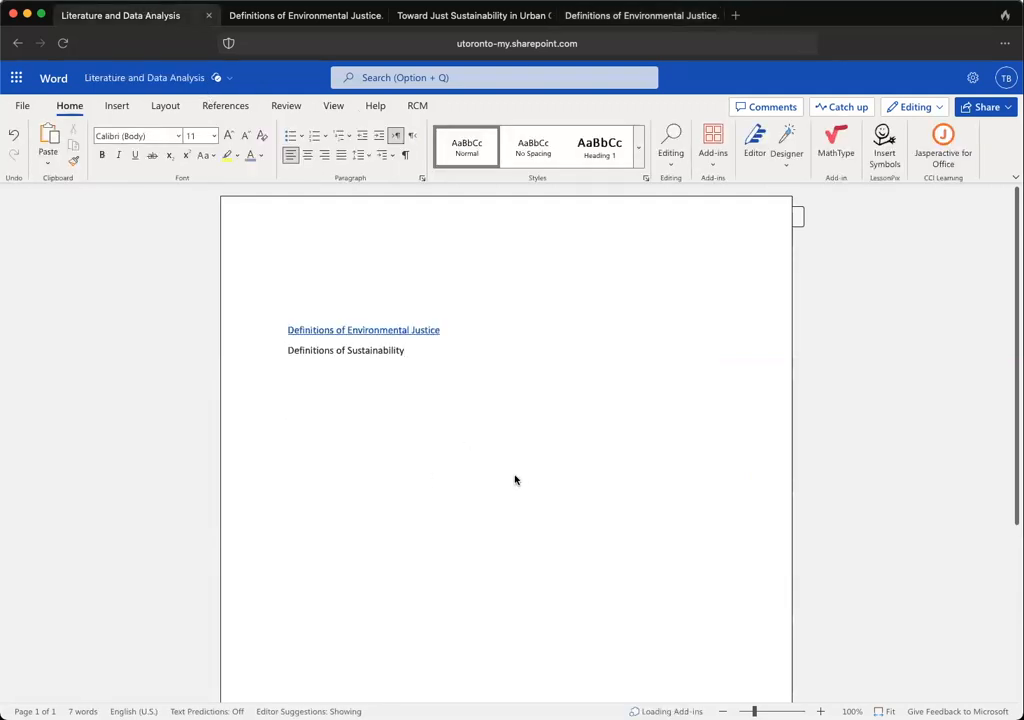